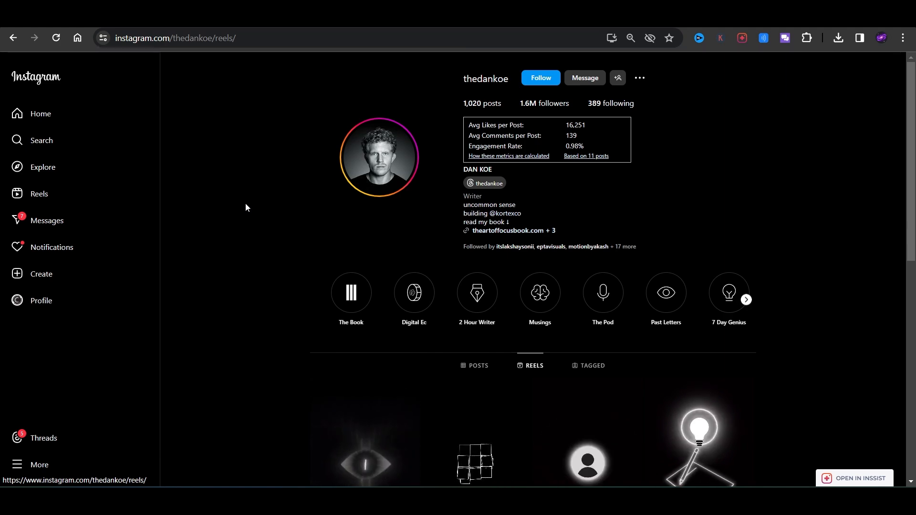
Look through the minimalist black-and-white animated reels on the open Instagram profile.
left_click_drag(245, 203, 556, 370)
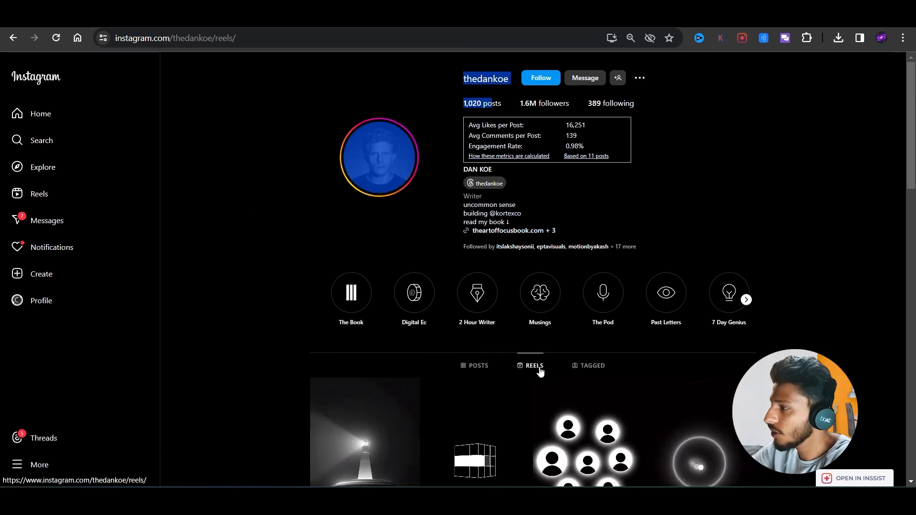
scroll(520, 334, "down", 5)
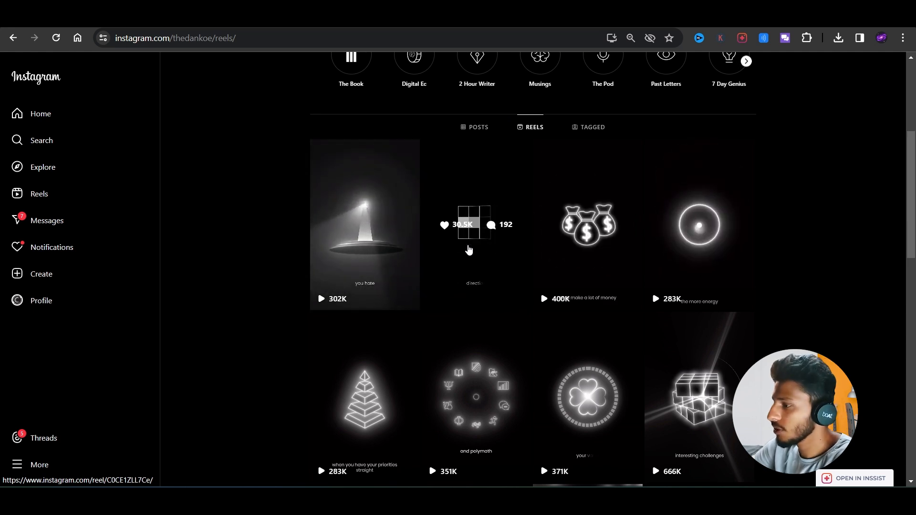
left_click(367, 260)
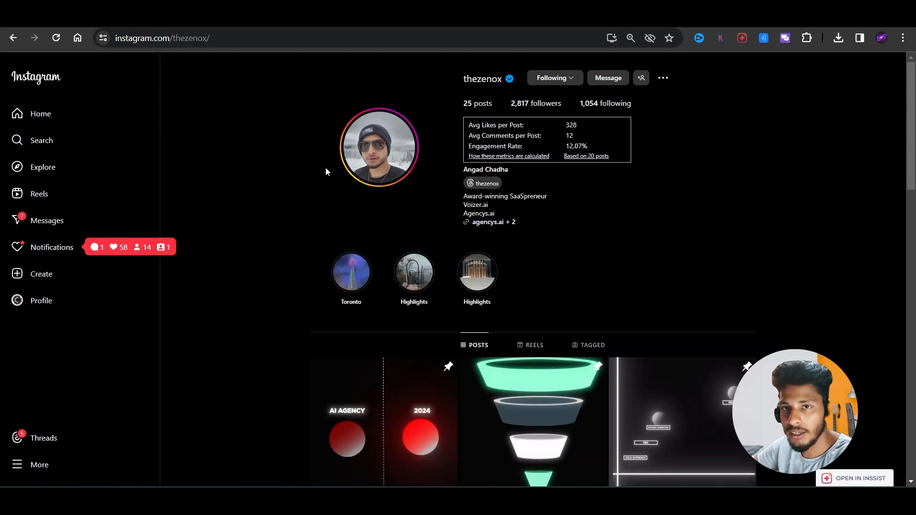
Open the reels of the AI agency creator's Instagram profile and examine their glowing motion-graphics styles.
scroll(540, 255, "down", 2)
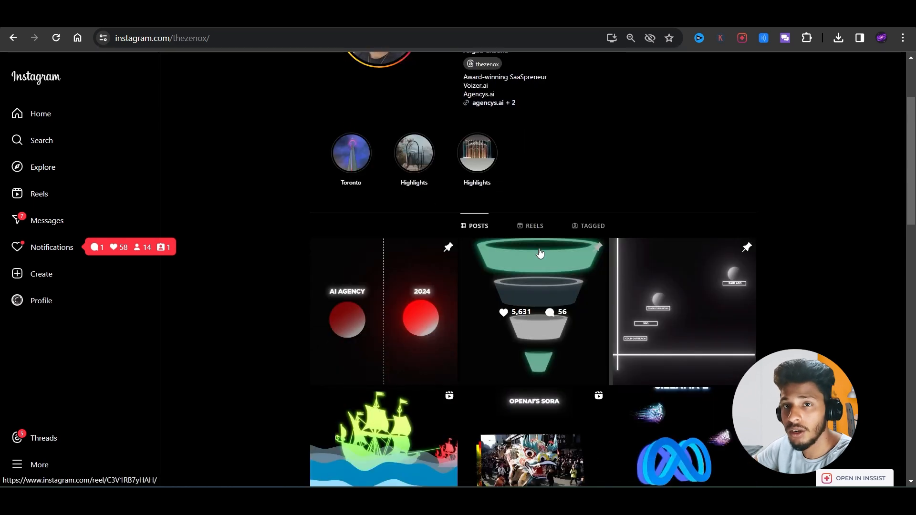
left_click(532, 226)
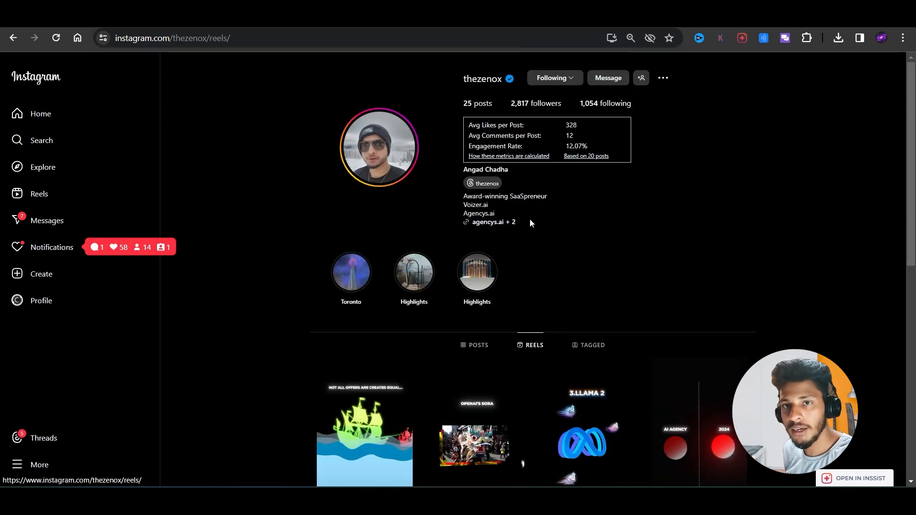
scroll(529, 221, "down", 8)
scroll(348, 232, "up", 3)
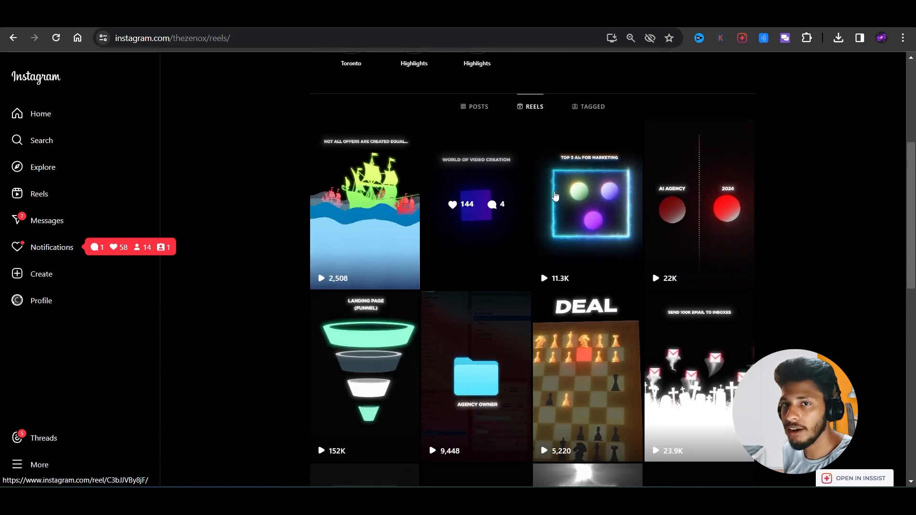
scroll(586, 218, "down", 1)
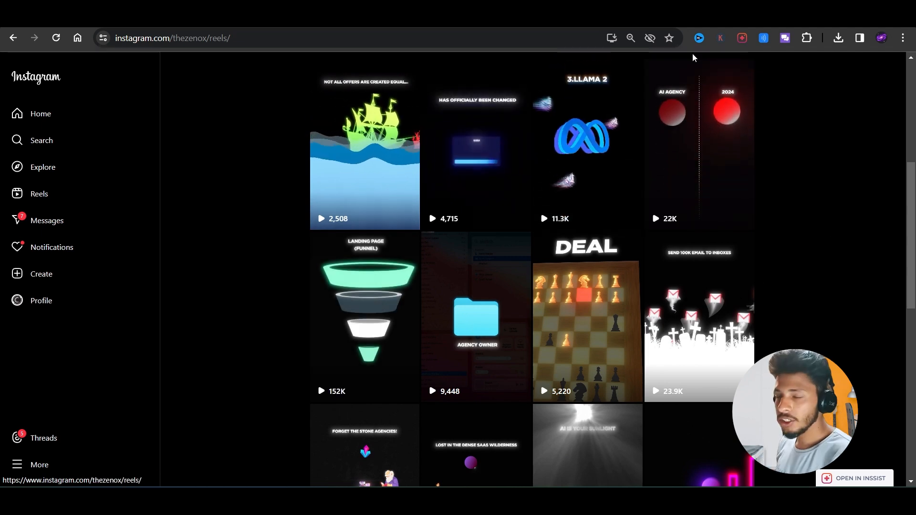
scroll(487, 365, "down", 8)
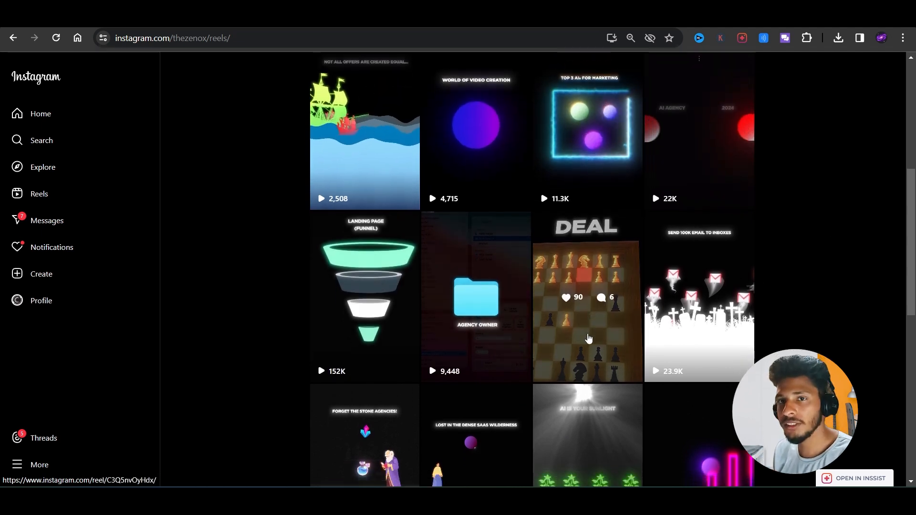
scroll(567, 311, "down", 2)
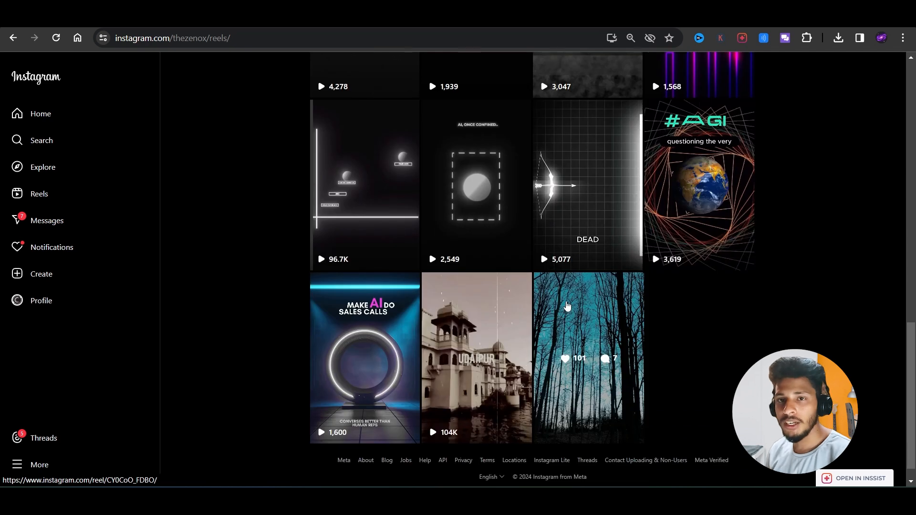
scroll(567, 308, "up", 3)
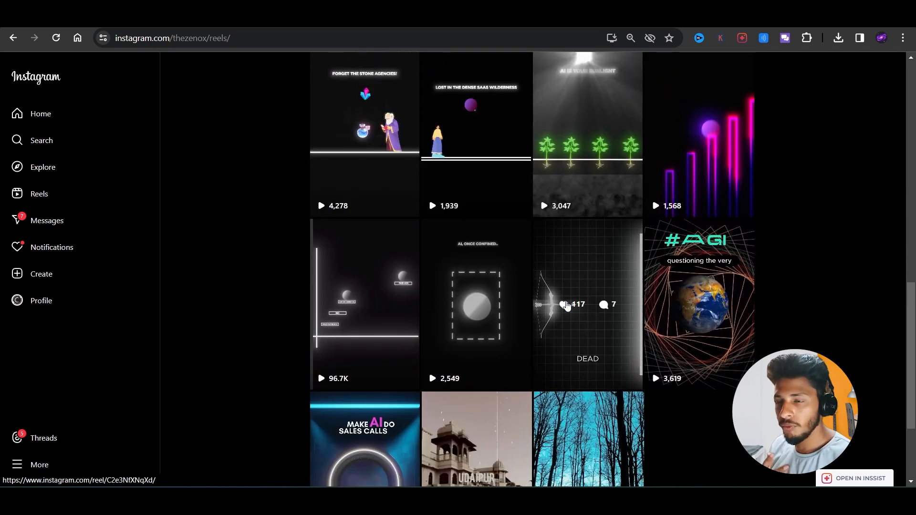
scroll(565, 307, "up", 3)
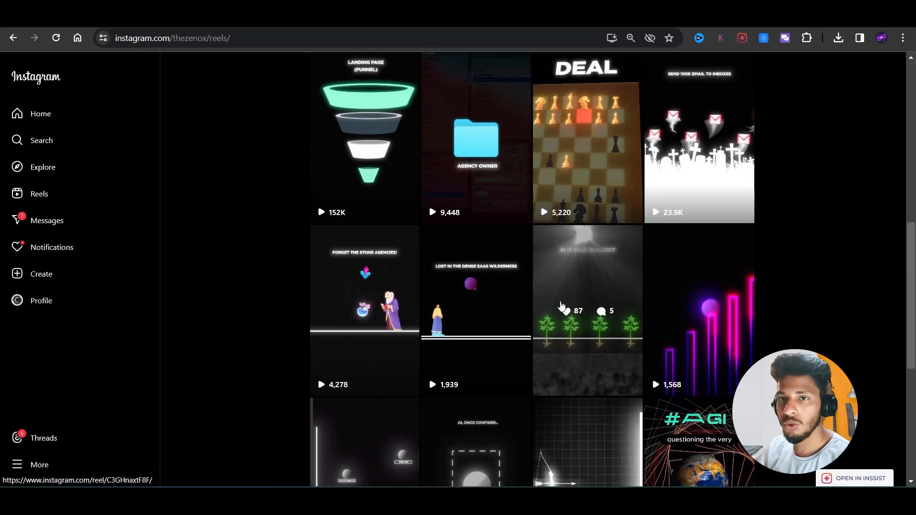
scroll(562, 306, "up", 4)
scroll(353, 324, "down", 1)
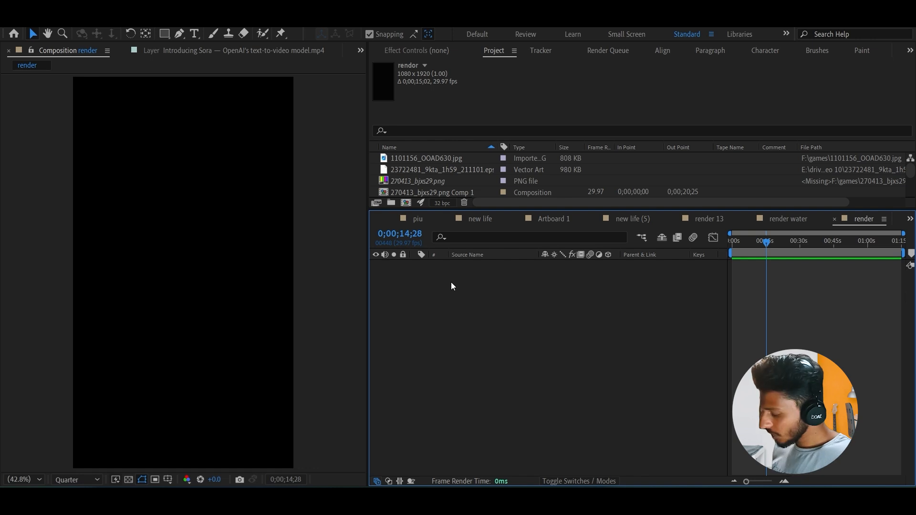
In After Effects, create a 1080 x 1920 composition named tut with a black background.
key("ctrl+n")
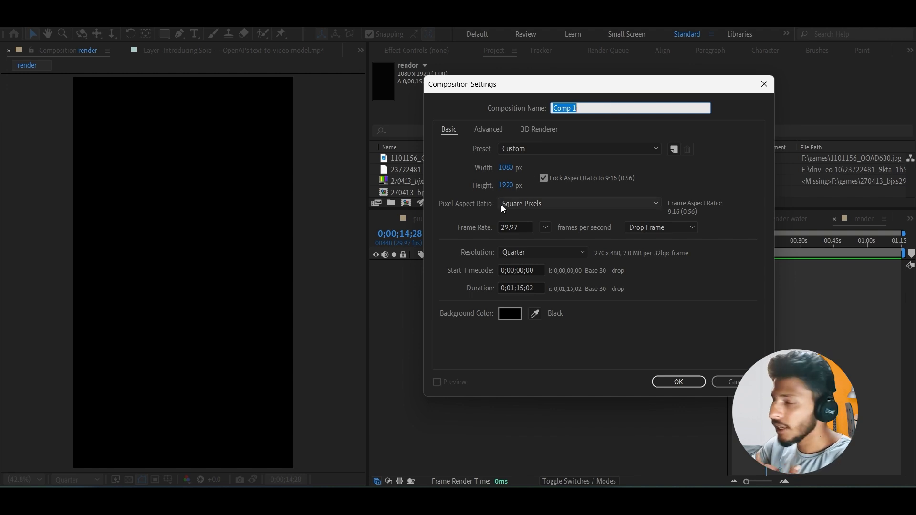
left_click(507, 316)
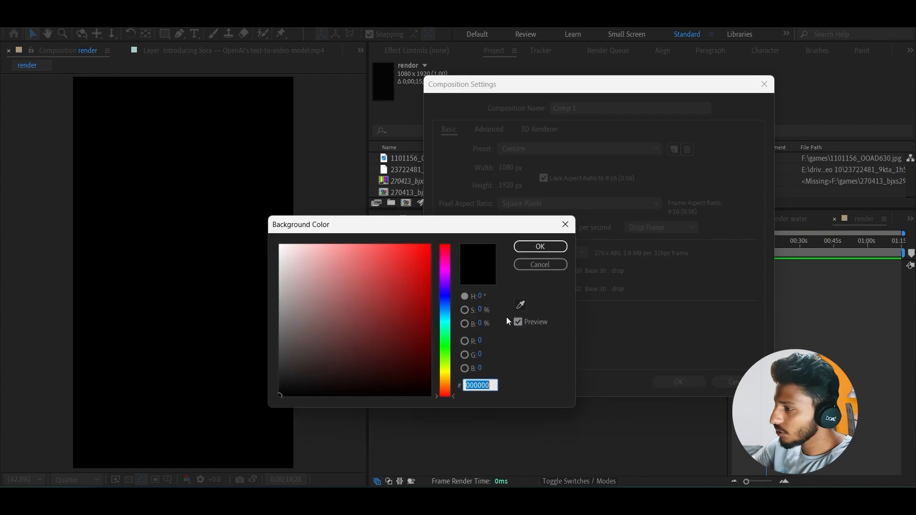
left_click(565, 245)
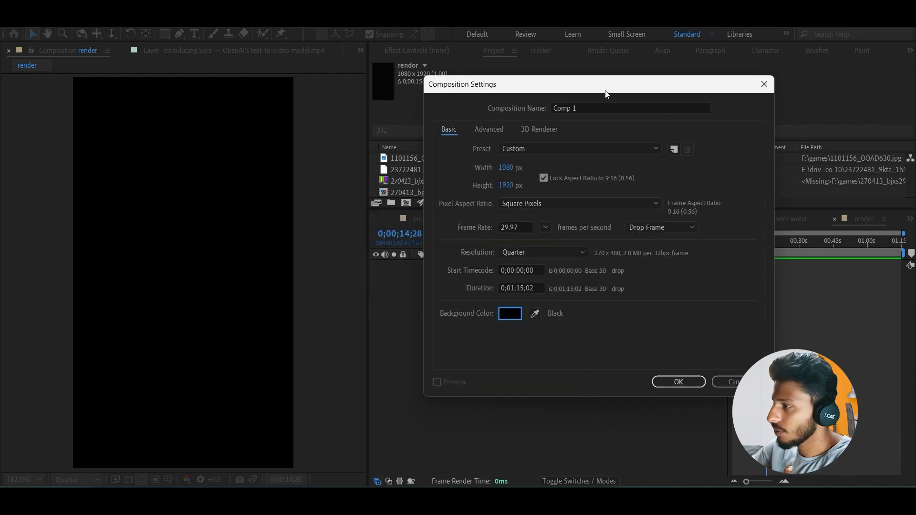
left_click(611, 106)
key("BackSpace")
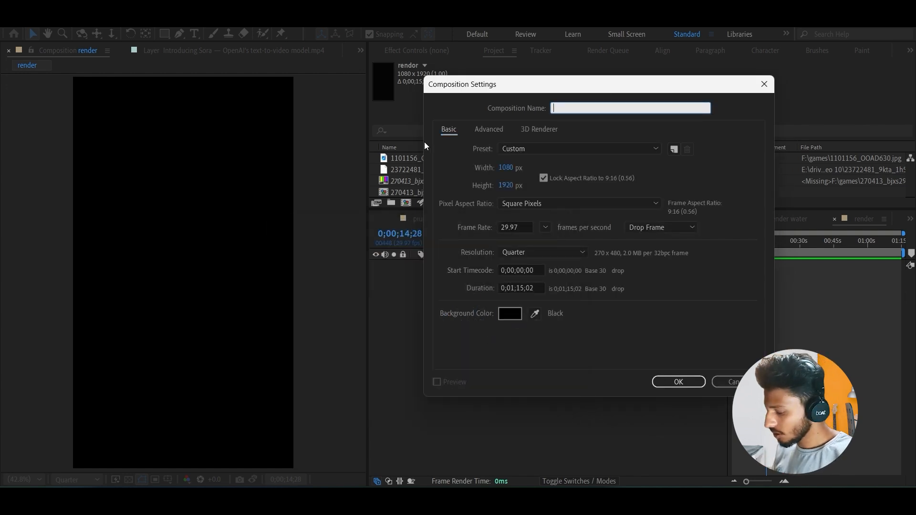
type("tut")
key("Return")
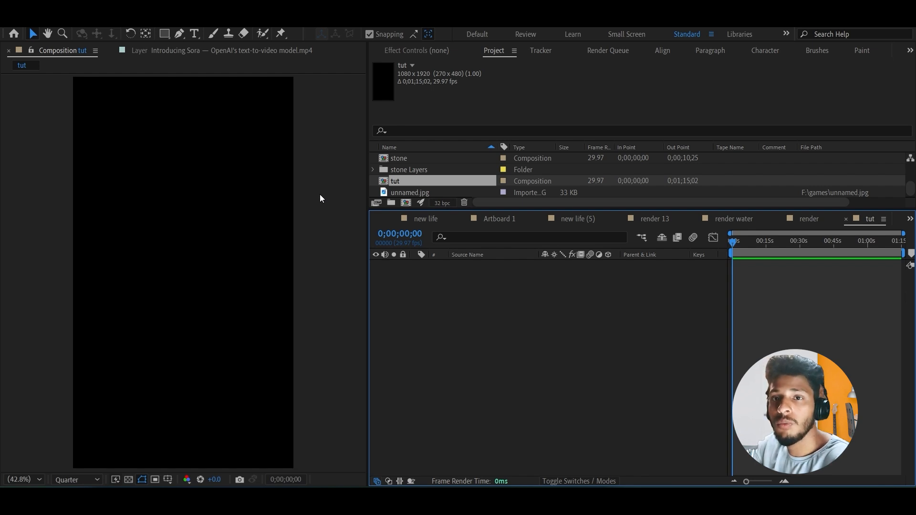
Draw a large square with the Rectangle tool and move it to roughly the middle of the composition.
left_click(168, 37)
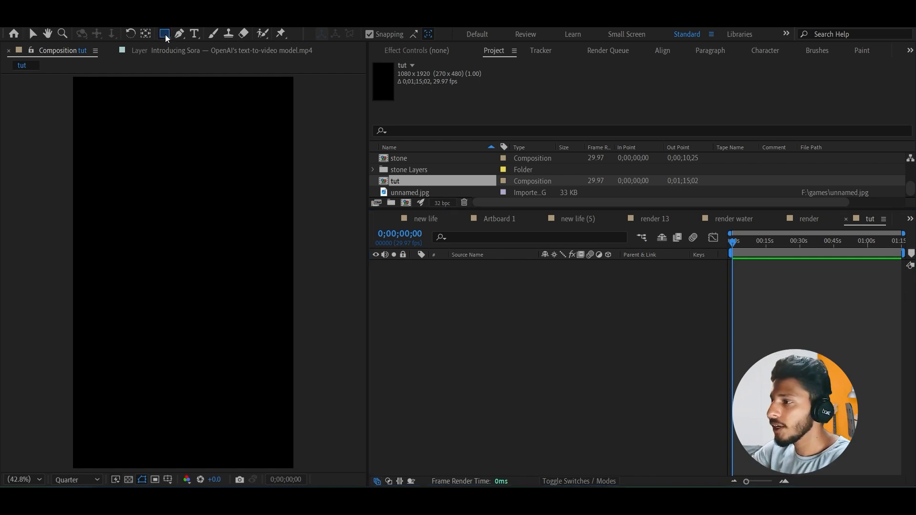
left_click(205, 34)
left_click_drag(100, 186, 261, 345)
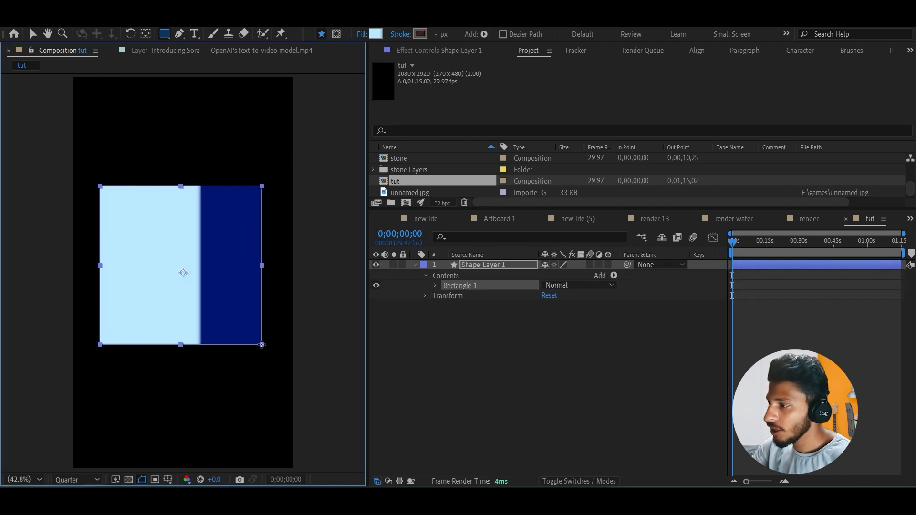
mouse_move(262, 345)
left_mouse_down()
mouse_move(151, 242)
mouse_move(183, 269)
left_mouse_up()
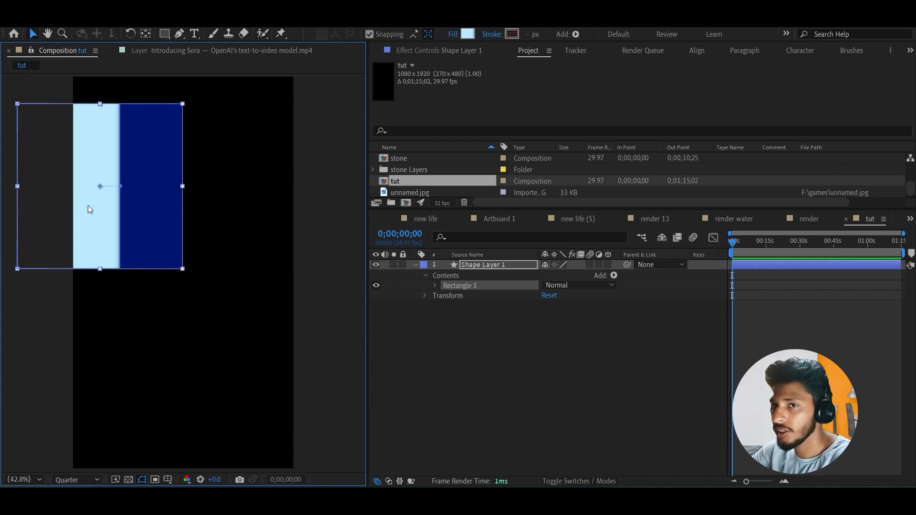
left_click_drag(95, 208, 166, 286)
Align the square to the horizontal and vertical centre of the composition.
left_click(697, 51)
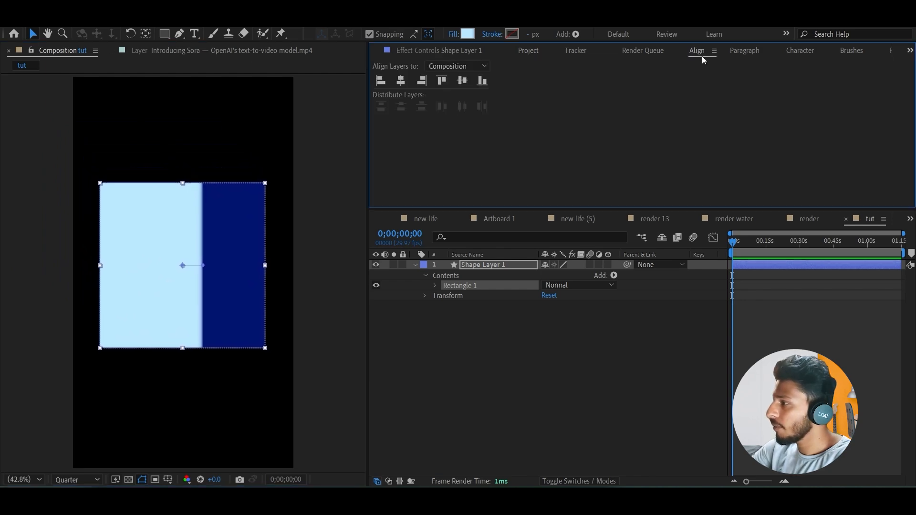
left_click(225, 20)
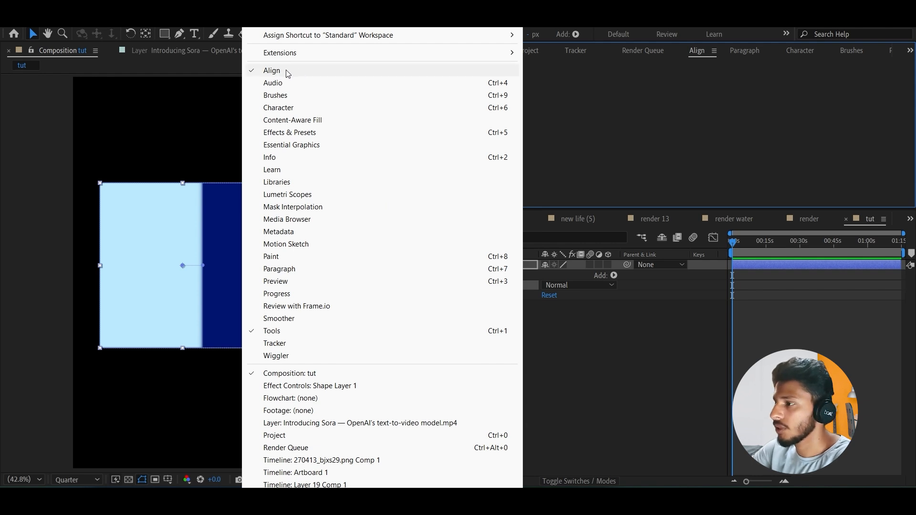
left_click(647, 122)
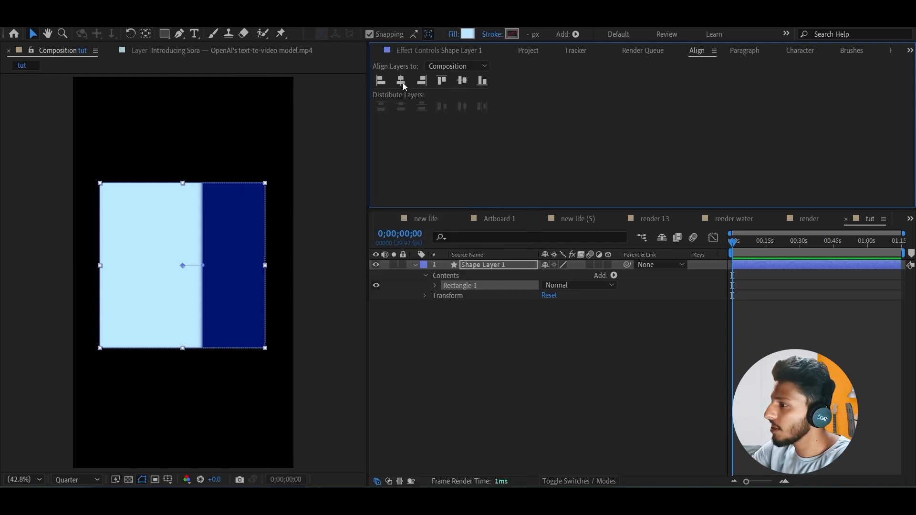
left_click(460, 81)
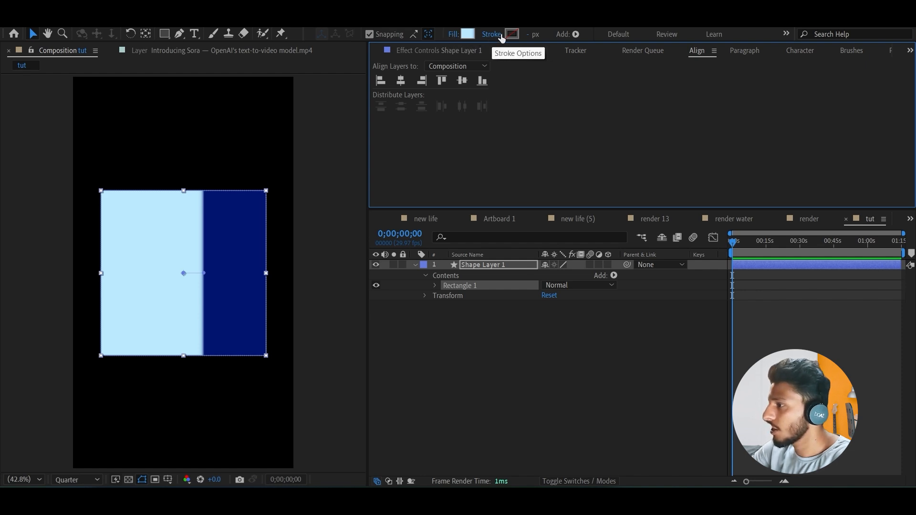
Remove the square's fill and give it a solid white stroke about 8 px wide.
left_click(454, 36)
left_click(397, 216)
left_click(430, 287)
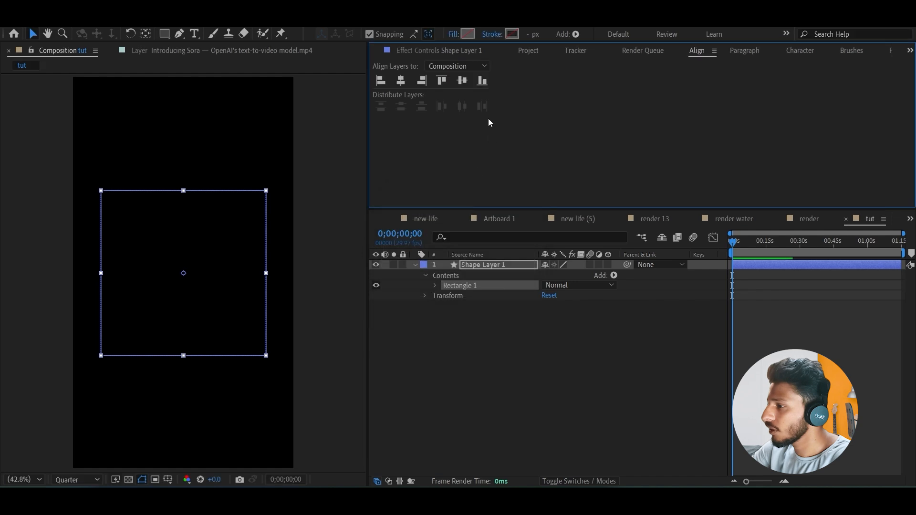
left_click(492, 34)
left_click(412, 215)
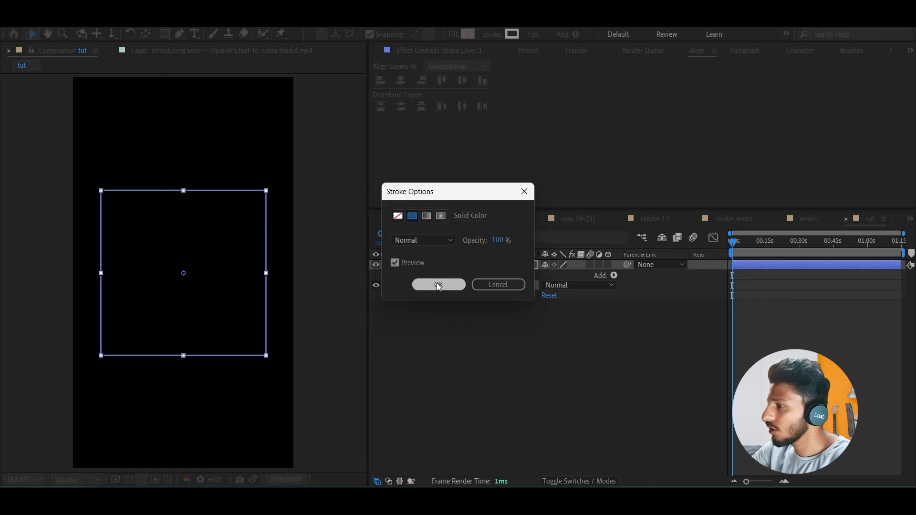
left_click(439, 284)
mouse_move(529, 34)
left_mouse_down()
mouse_move(549, 35)
mouse_move(573, 132)
left_mouse_up()
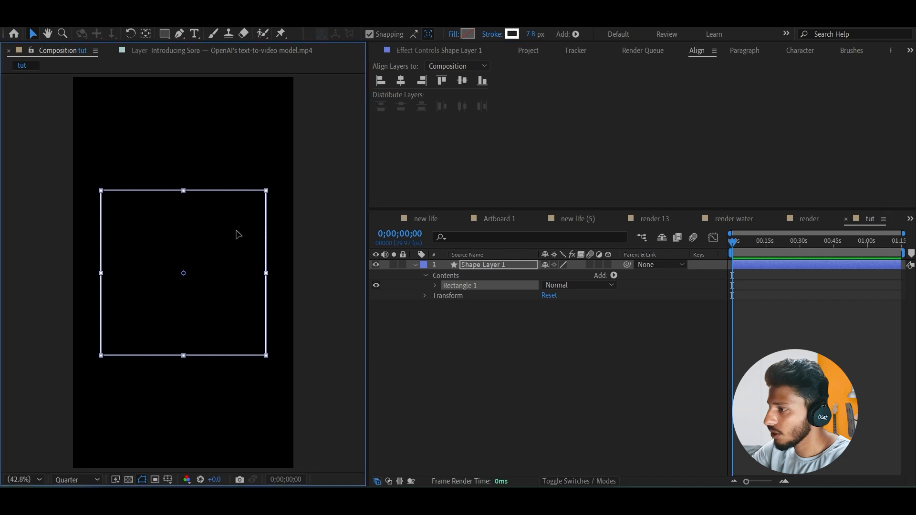
left_click(540, 408)
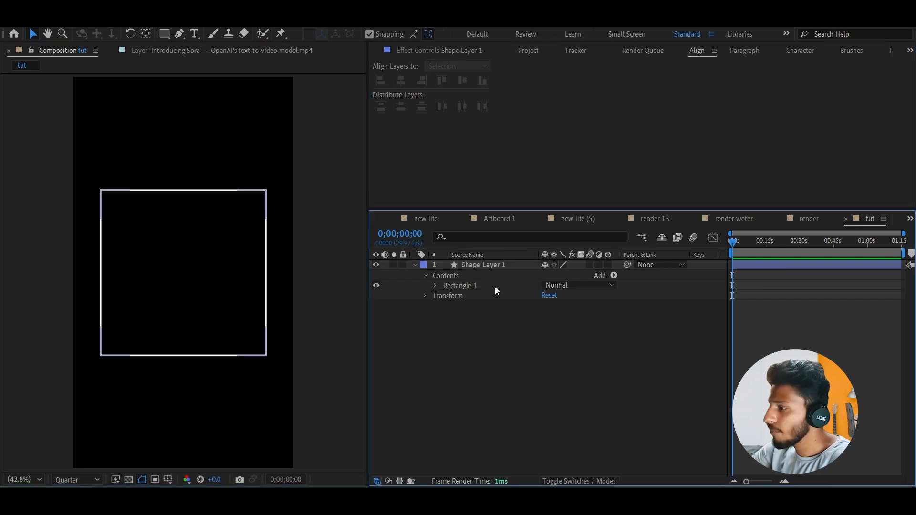
Rename the square's shape layer to box.
left_click(498, 266)
left_click(440, 276)
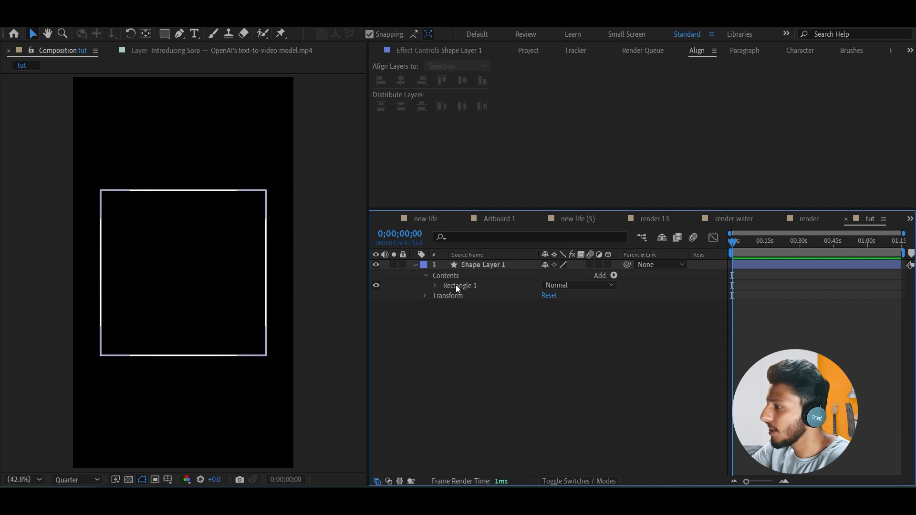
left_click(477, 265)
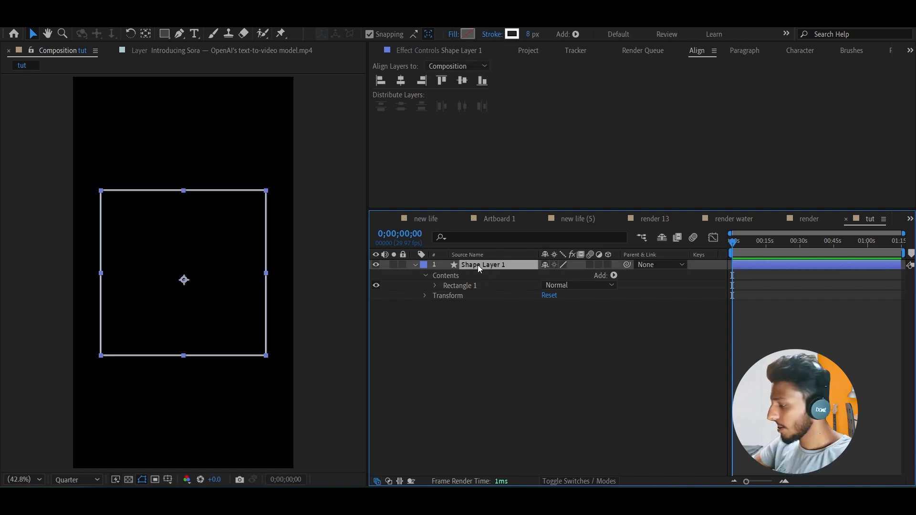
key("Return")
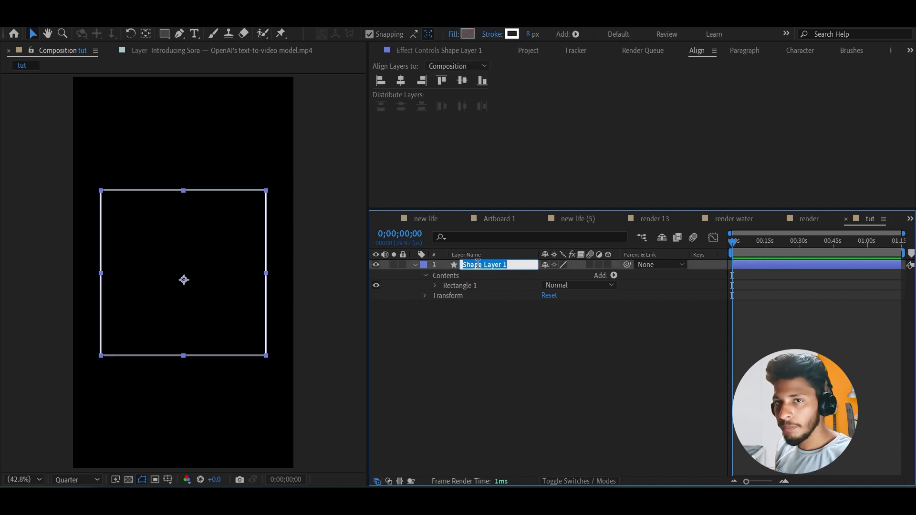
key("super")
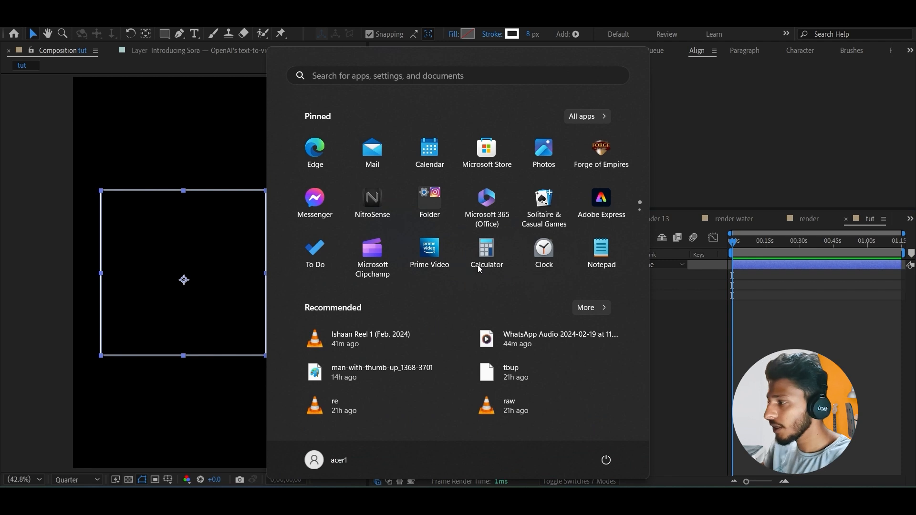
key("super")
left_click(481, 267)
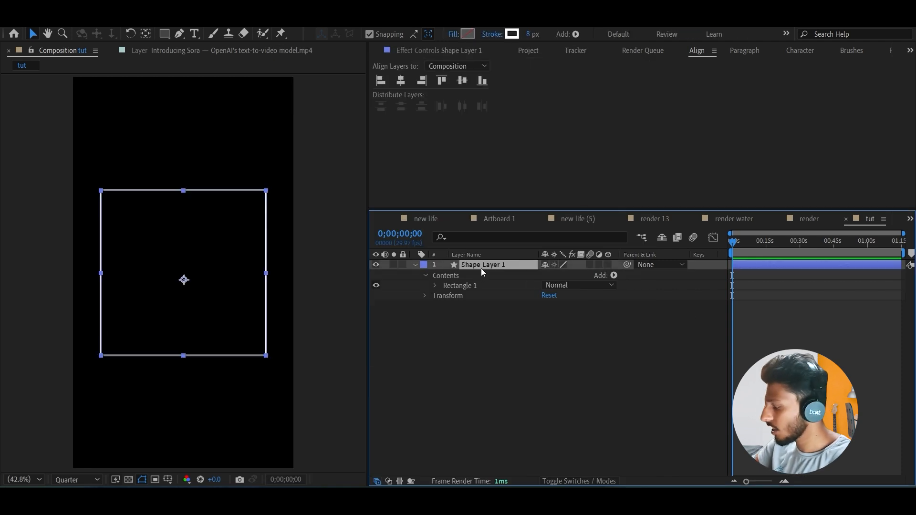
key("Return")
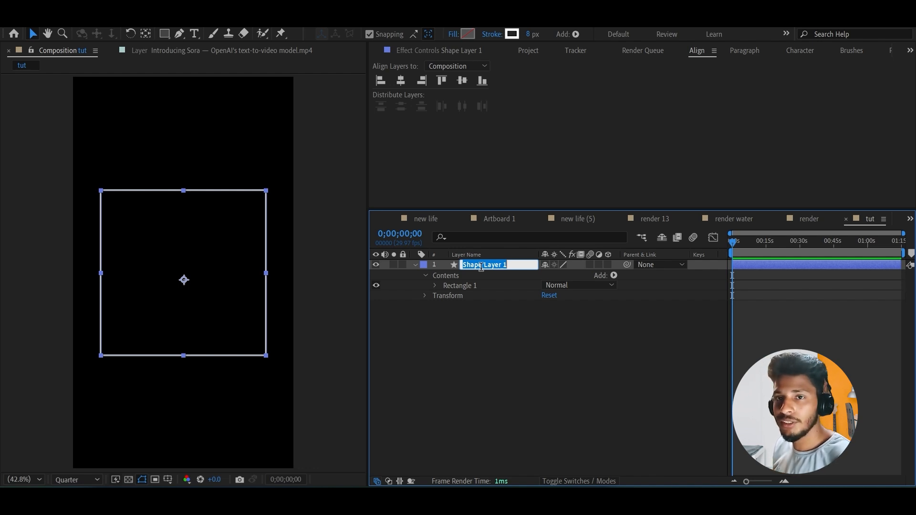
key("BackSpace")
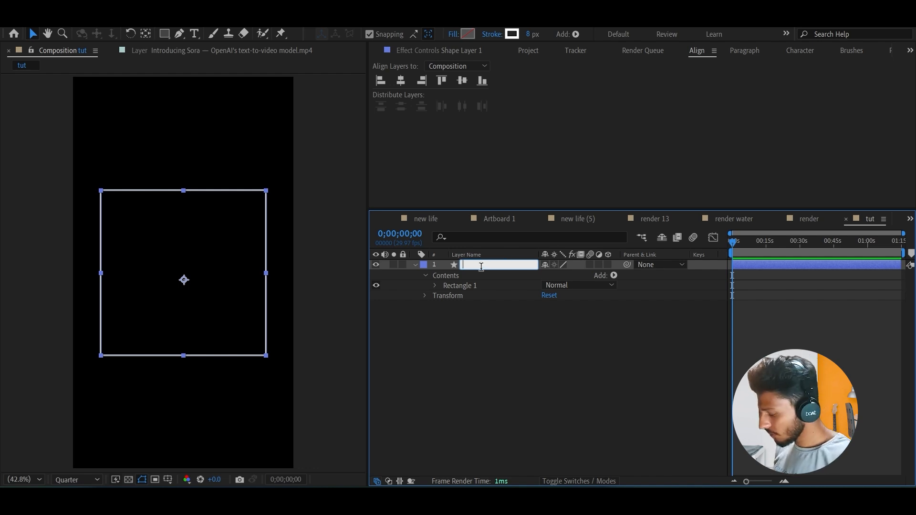
type("box")
left_click(540, 341)
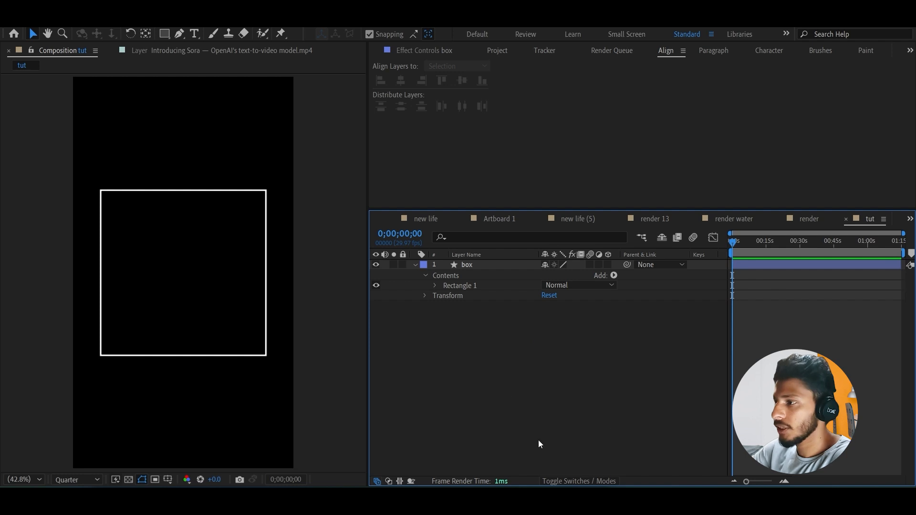
Draw a small outlined circle with the Ellipse tool just inside the middle of the square's upper edge.
left_click(167, 35)
key("q")
key("q")
left_click(115, 209)
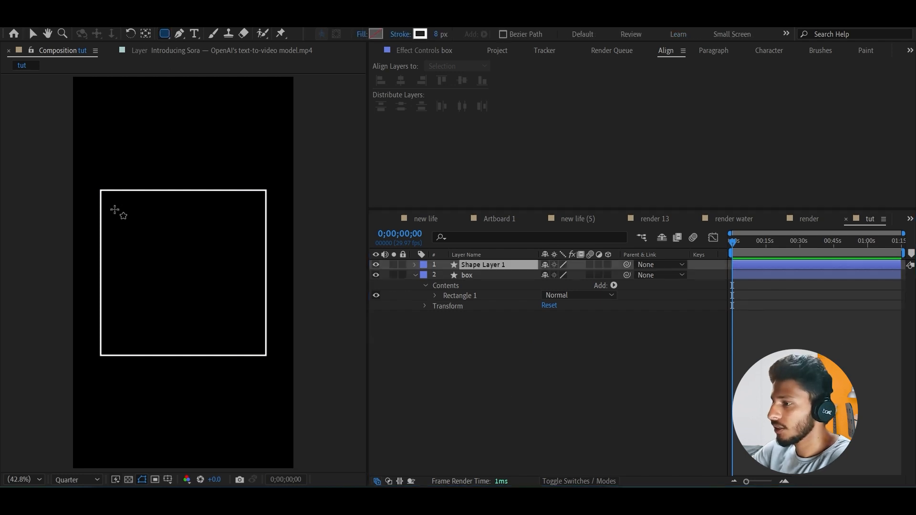
mouse_move(186, 214)
left_mouse_down()
mouse_move(215, 241)
mouse_move(208, 232)
left_mouse_up()
left_click(575, 373)
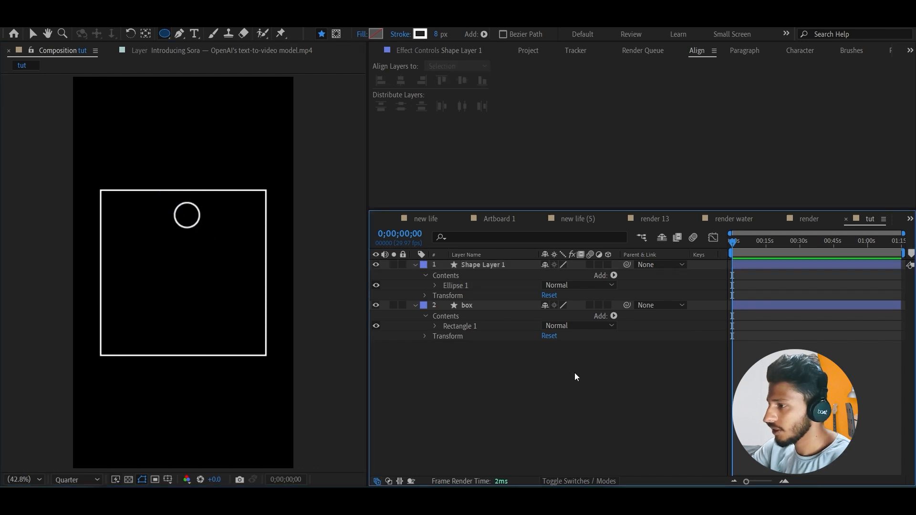
Try to scale the circle layer down to 75%.
left_click(488, 266)
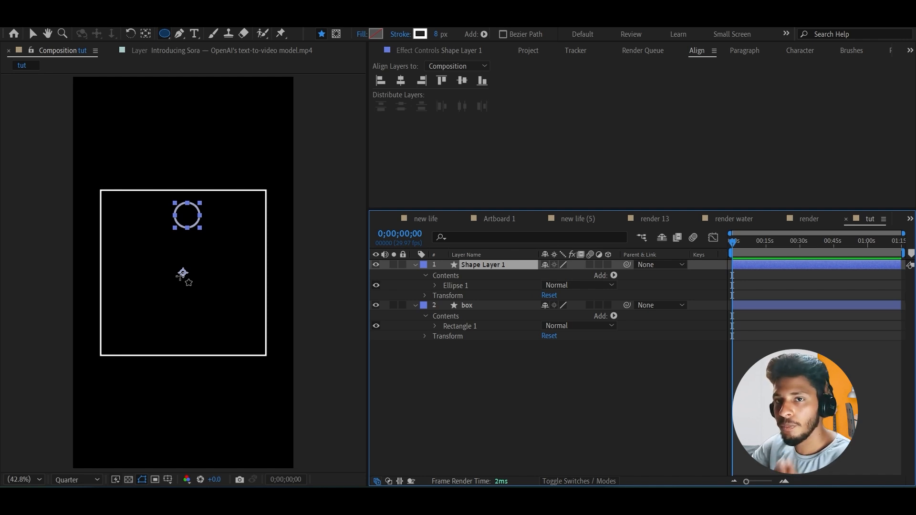
left_click(484, 343)
left_click(487, 267)
key("s")
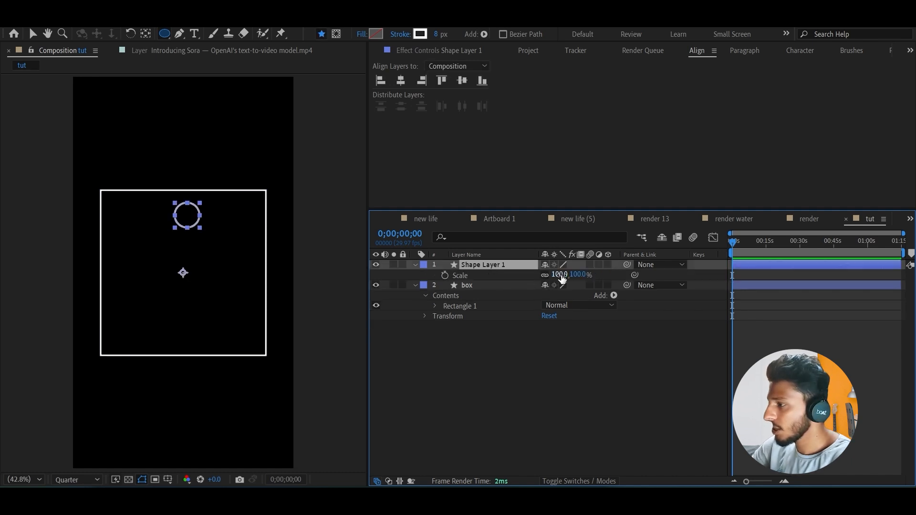
mouse_move(558, 276)
left_mouse_down()
mouse_move(544, 283)
mouse_move(553, 282)
left_mouse_up()
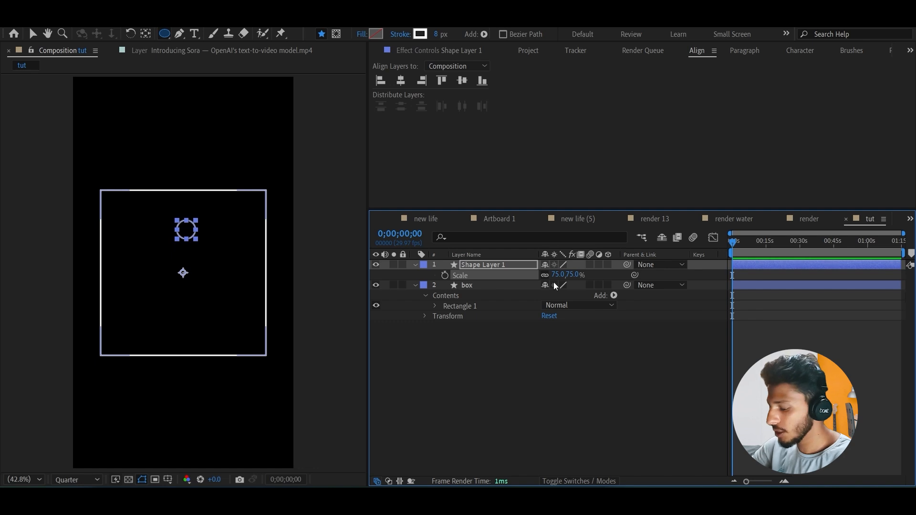
key("ctrl+z")
left_click(539, 390)
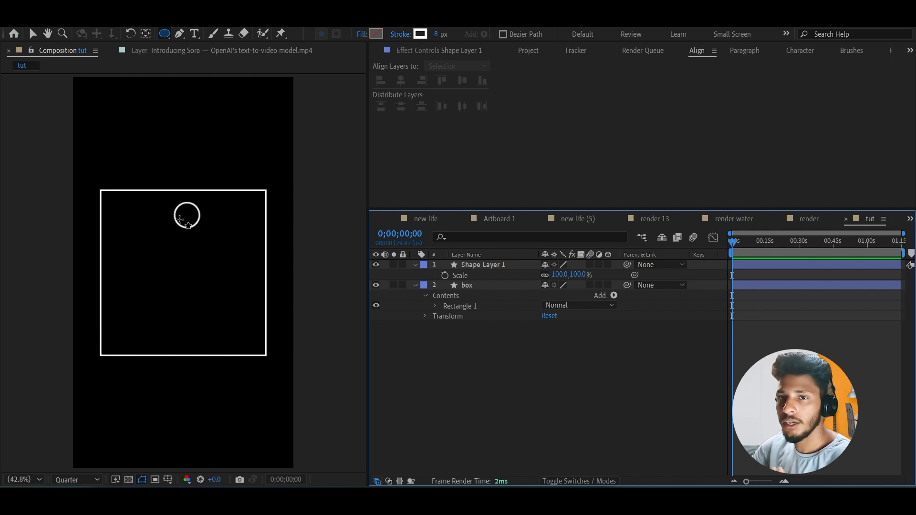
Centre the circle layer's anchor point on the circle and scale the layer to 115%.
key("v")
left_click(182, 227)
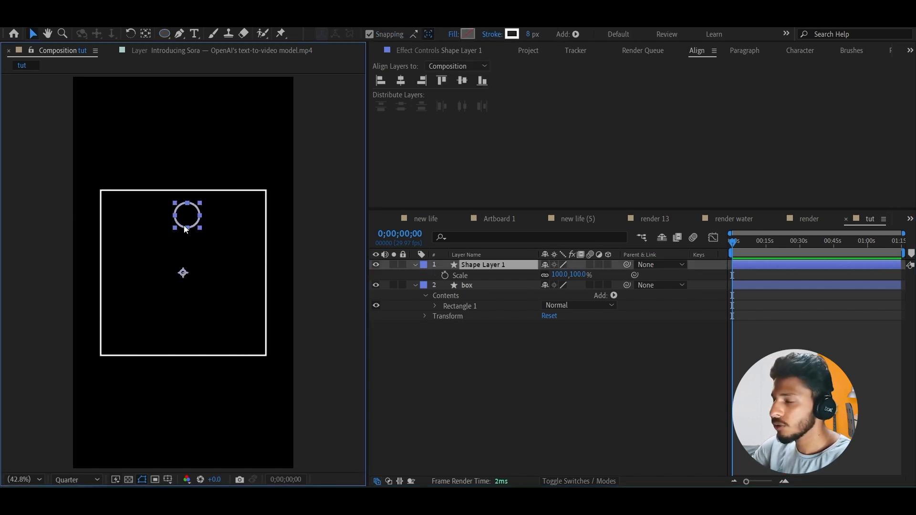
left_click(146, 34)
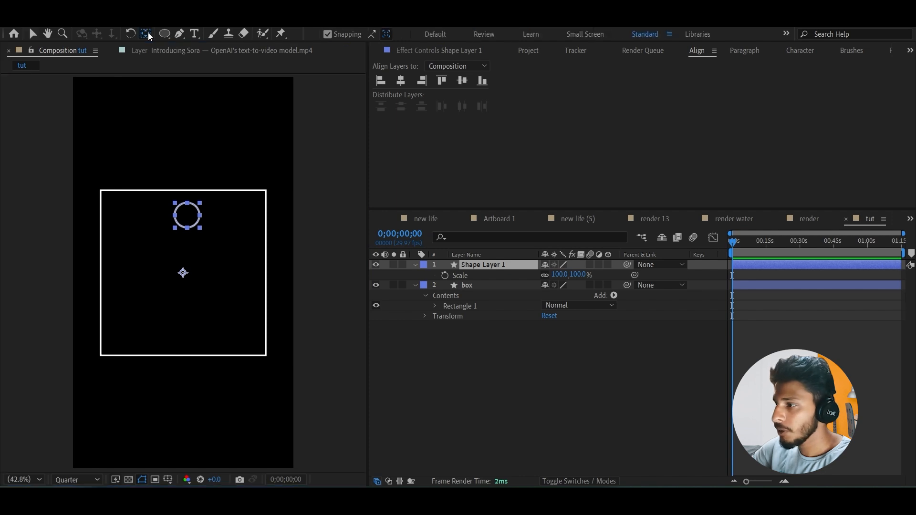
key("ctrl+alt+Home")
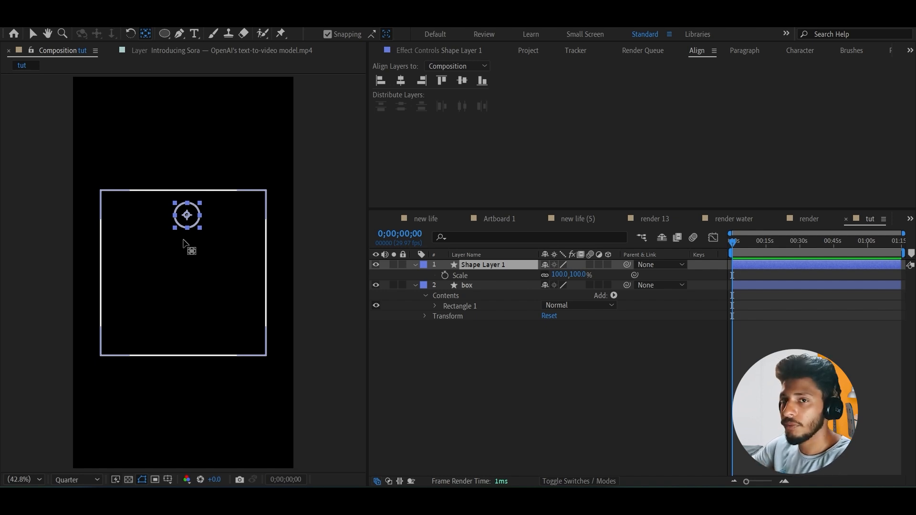
key("v")
mouse_move(561, 274)
left_mouse_down()
mouse_move(578, 275)
mouse_move(569, 274)
left_mouse_up()
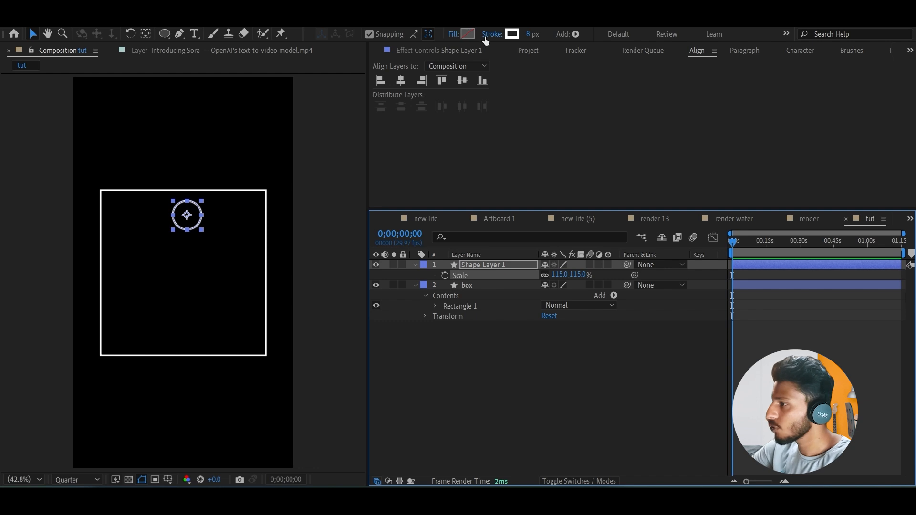
Remove the circle's stroke and give it a solid yellow fill.
left_click(486, 40)
left_click(398, 216)
left_click(438, 285)
left_click(452, 33)
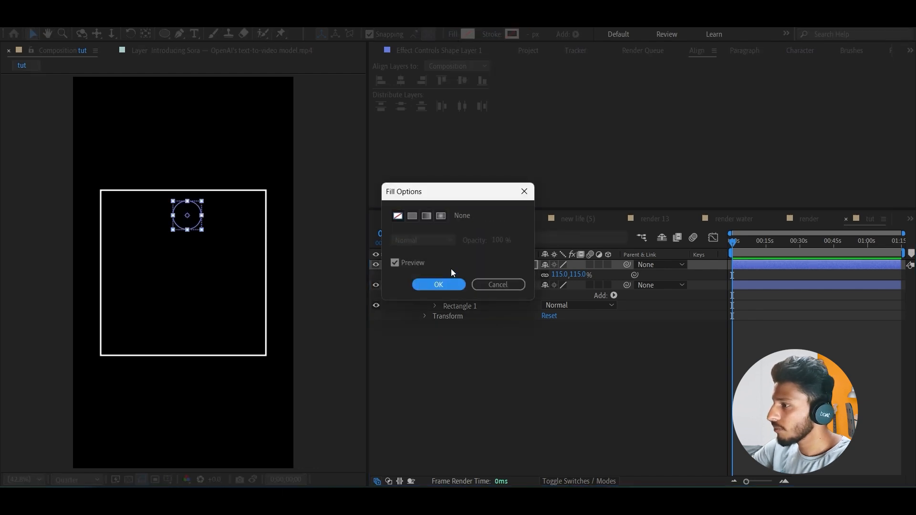
left_click(412, 216)
left_click(427, 288)
Shrink the yellow circle slightly and place it inside the square's upper-left corner.
left_click_drag(202, 230, 180, 213)
key("period")
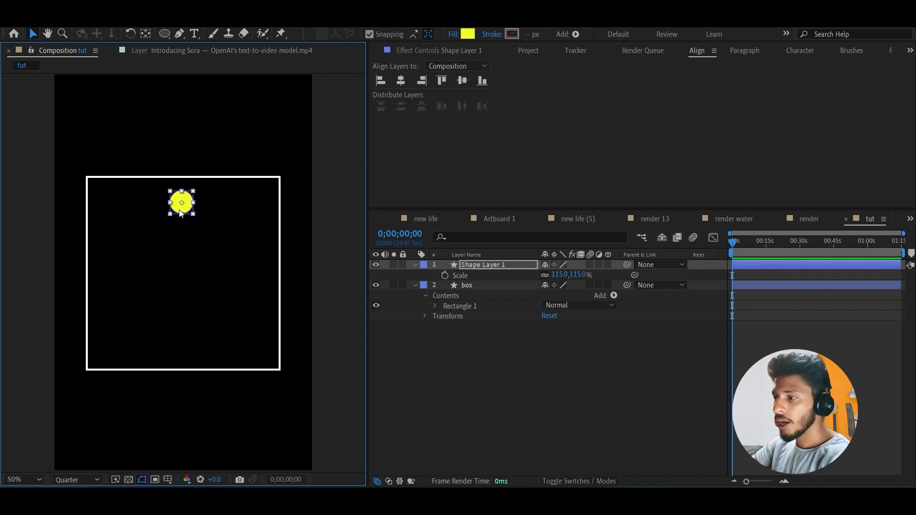
key("Left")
key("Left")
key("Left")
key("Up")
key("Up")
key("Left")
key("Left")
key("Up")
key("Up")
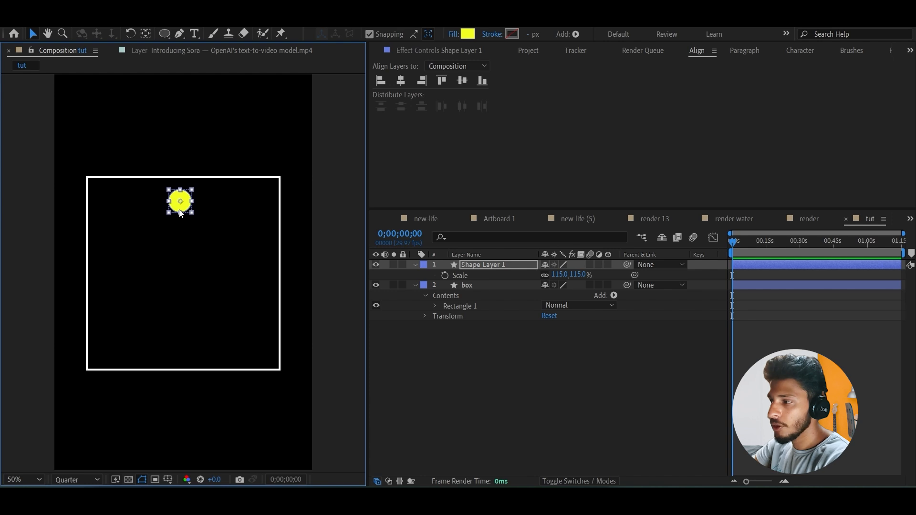
key("Up")
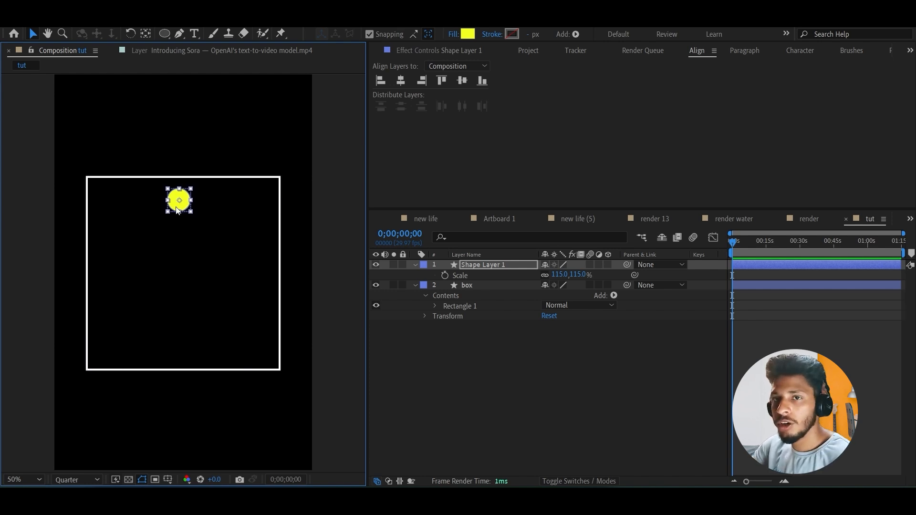
left_click_drag(176, 207, 106, 205)
Bring the circle layer's anchor point back to the centre of the circle.
left_click(490, 265)
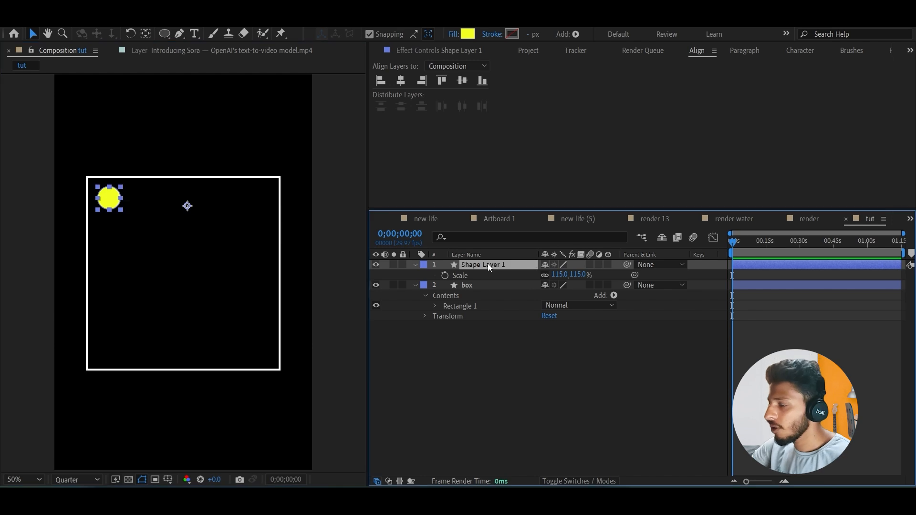
left_click(145, 34)
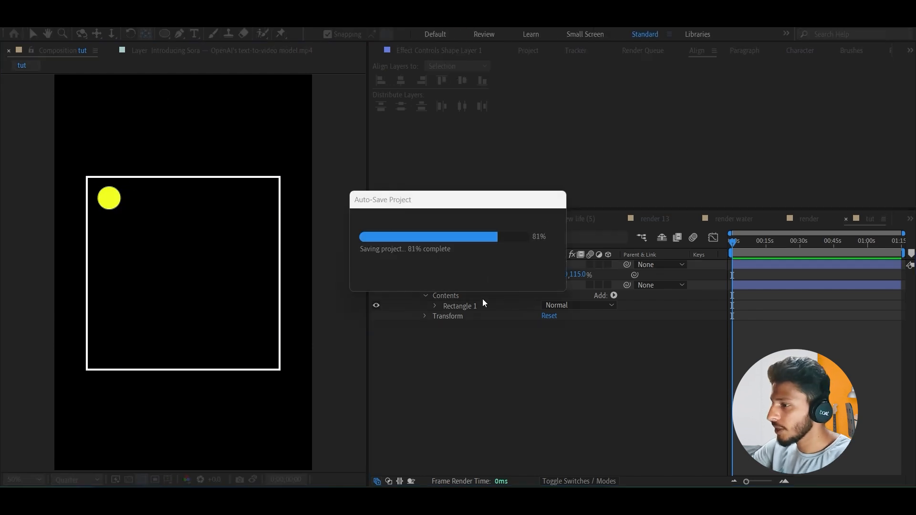
left_click(110, 198)
key("v")
Duplicate the yellow circle layer seven times.
left_click(111, 196)
key("ctrl+d")
key("ctrl+d")
key("ctrl+d")
key("ctrl+d")
key("ctrl+d")
key("ctrl+d")
key("ctrl+d")
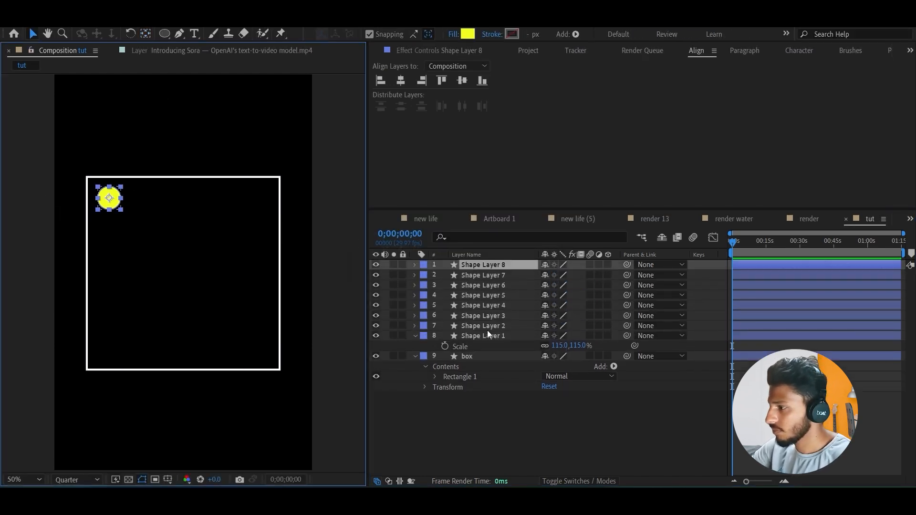
Move two of the duplicate circles to the right of the first one, forming a row along the square's upper edge.
left_click(488, 327)
left_click_drag(109, 198, 183, 199)
left_click(439, 316)
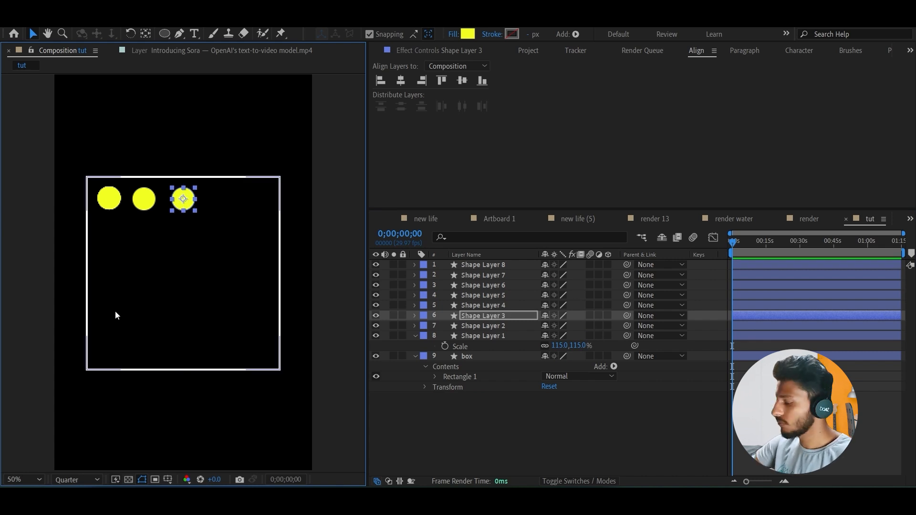
key("equal")
key("equal")
left_click(487, 423)
left_click(495, 318)
left_click(183, 200)
Set the preview resolution to Full and delete one surplus circle layer.
left_click(76, 480)
left_click_drag(144, 199, 217, 198)
left_click(74, 411)
key("Delete")
Shift another stacked duplicate circle horizontally to become the fourth circle in the row.
left_click(483, 296)
key("shift+Right")
key("shift+Right")
key("shift+Right")
key("shift+Right")
key("shift+Right")
key("shift+Right")
key("shift+Right")
key("shift+Right")
key("shift+Right")
key("shift+Right")
key("shift+Right")
key("shift+Right")
key("shift+Right")
key("shift+Right")
key("shift+Right")
key("shift+Right")
key("shift+Right")
key("shift+Right")
key("shift+Right")
key("shift+Right")
Shift one more stacked duplicate circle horizontally to become the fifth circle, beside the square's right edge.
left_click(100, 205)
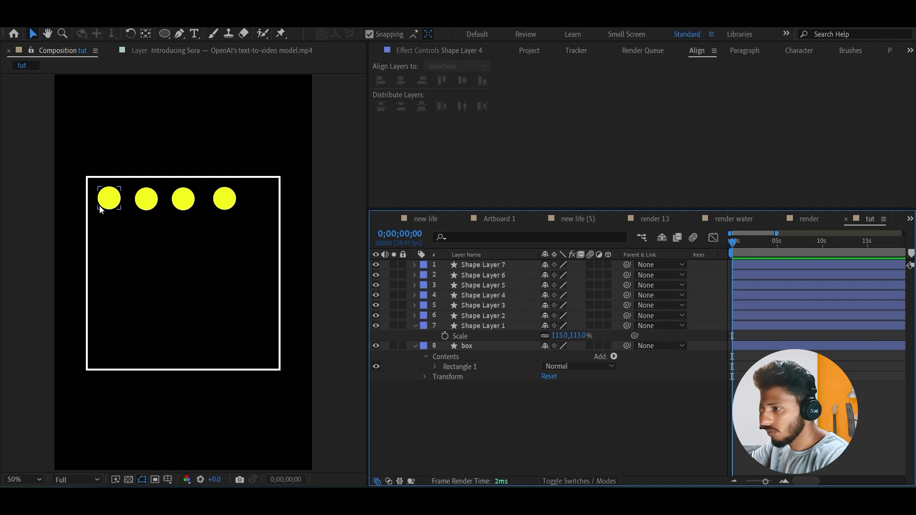
left_click(106, 207)
key("shift+Right")
key("shift+Right")
key("shift+Right")
key("shift+Right")
key("shift+Right")
key("shift+Right")
key("shift+Right")
key("shift+Right")
key("shift+Right")
key("shift+Right")
key("shift+Right")
key("shift+Right")
key("shift+Right")
key("shift+Right")
key("shift+Right")
key("shift+Right")
key("shift+Right")
key("shift+Right")
key("shift+Right")
key("shift+Right")
key("shift+Right")
key("shift+Right")
key("shift+Right")
Nudge the third and second circles slightly to the right to refine the spacing, and deselect everything.
left_click(183, 200)
key("Right")
left_click(147, 201)
key("Right")
left_click(487, 422)
left_click(61, 212)
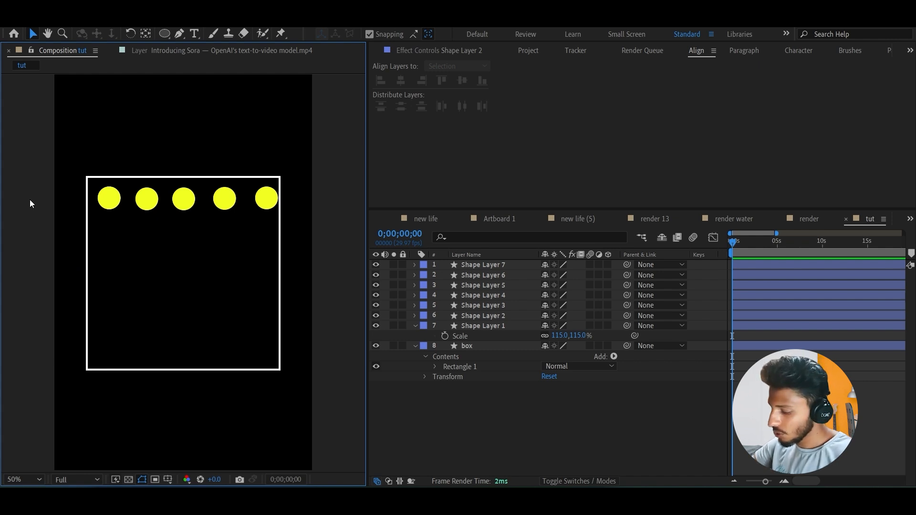
Show the rulers and add two horizontal guides along the upper and lower edges of the circle row.
key("ctrl+r")
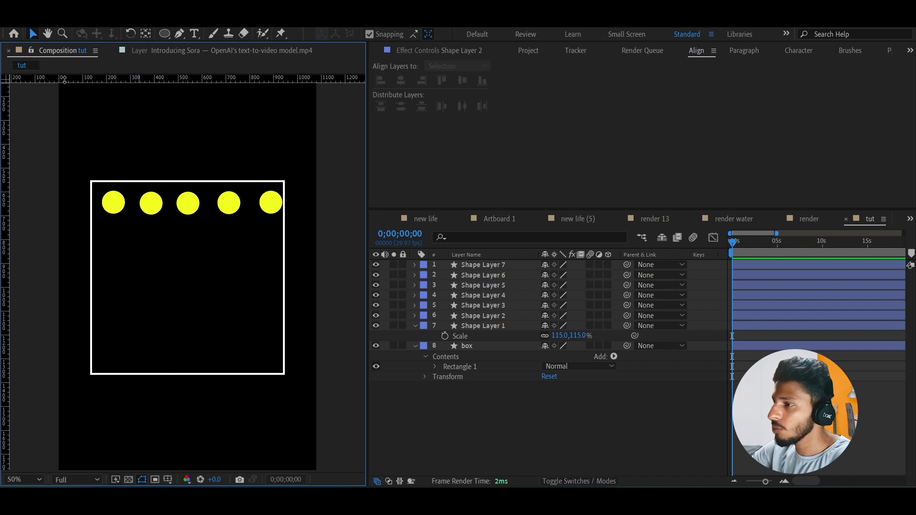
left_click_drag(65, 79, 63, 191)
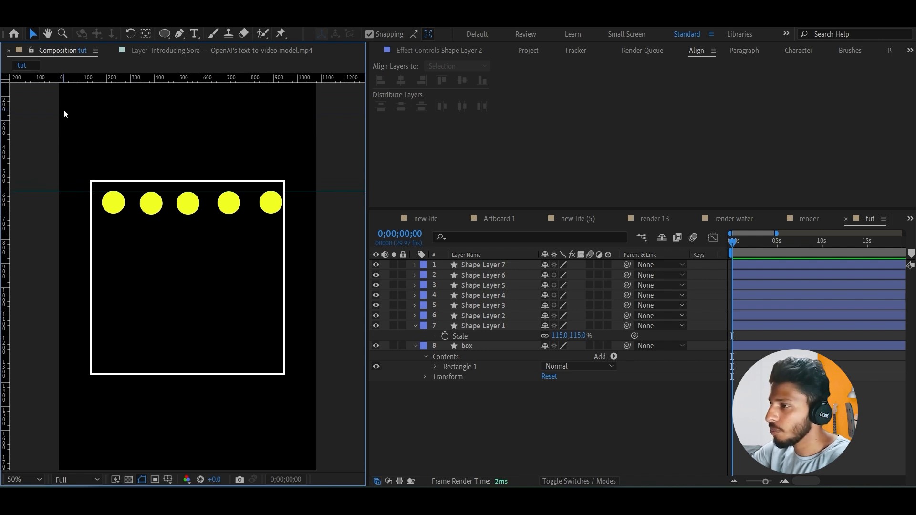
left_click_drag(75, 80, 73, 214)
Add seven vertical guides beside the circles to mark their edges and the gaps, from the first circle to the fourth.
left_click_drag(4, 218, 127, 224)
left_click_drag(4, 194, 139, 210)
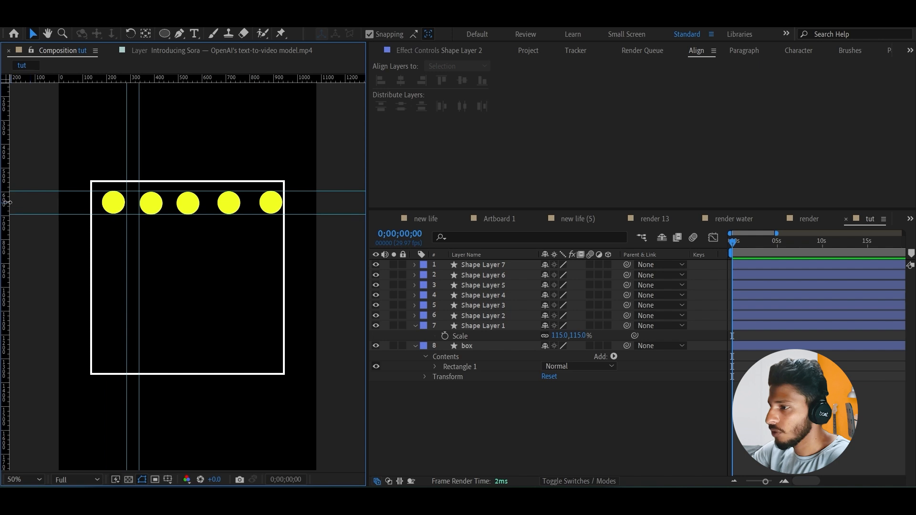
left_click_drag(5, 203, 164, 221)
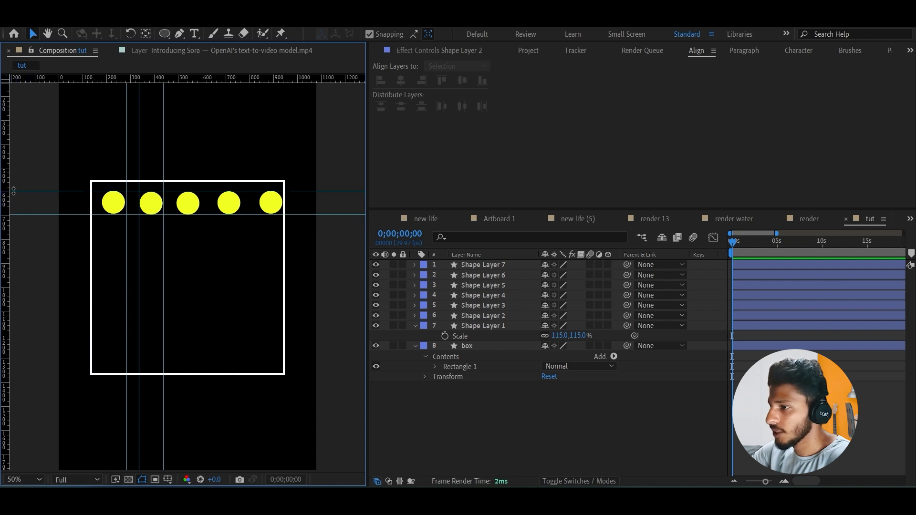
left_click_drag(5, 191, 175, 206)
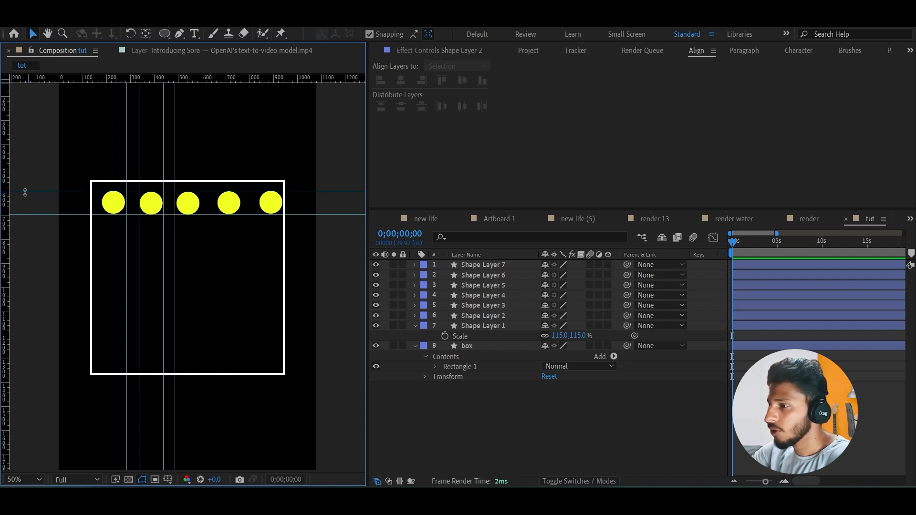
left_click_drag(7, 192, 201, 217)
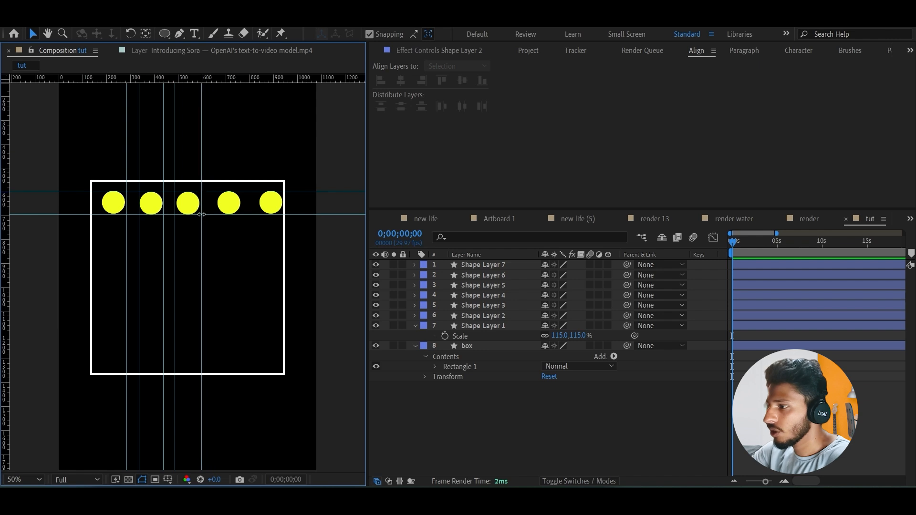
left_click_drag(8, 218, 215, 230)
left_click_drag(12, 225, 243, 236)
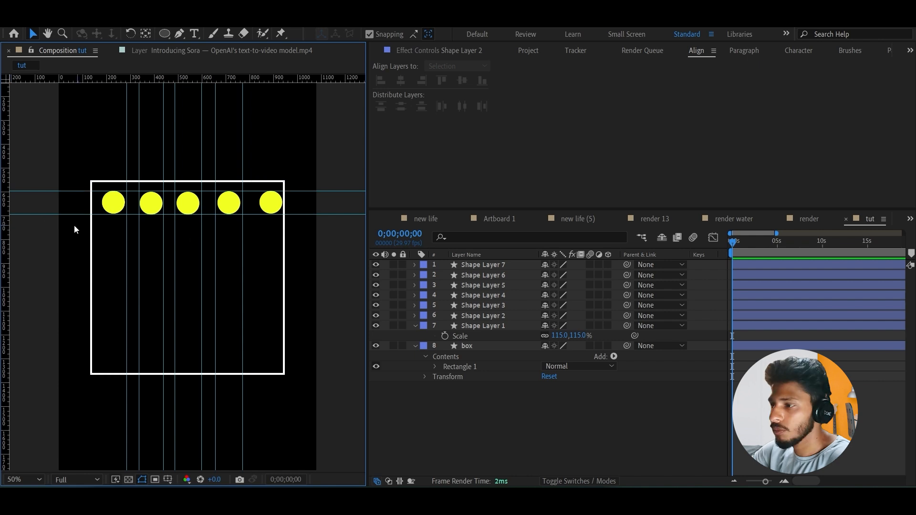
Add an eighth vertical guide before the fifth circle and nudge that circle slightly left to line up with it.
left_click_drag(9, 222, 256, 231)
left_click(277, 207)
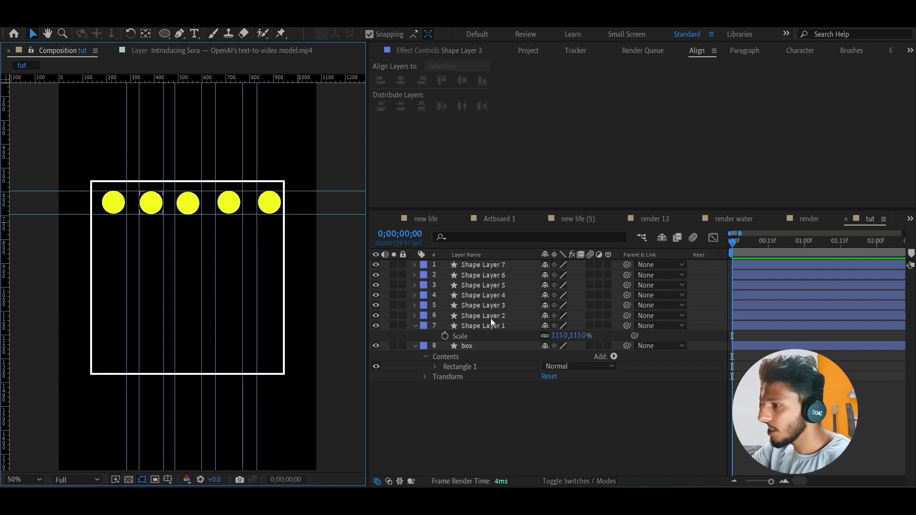
Duplicate all seven circle shape layers and group the copies at the top of the layer stack.
left_click(491, 324)
left_click(479, 264, "shift")
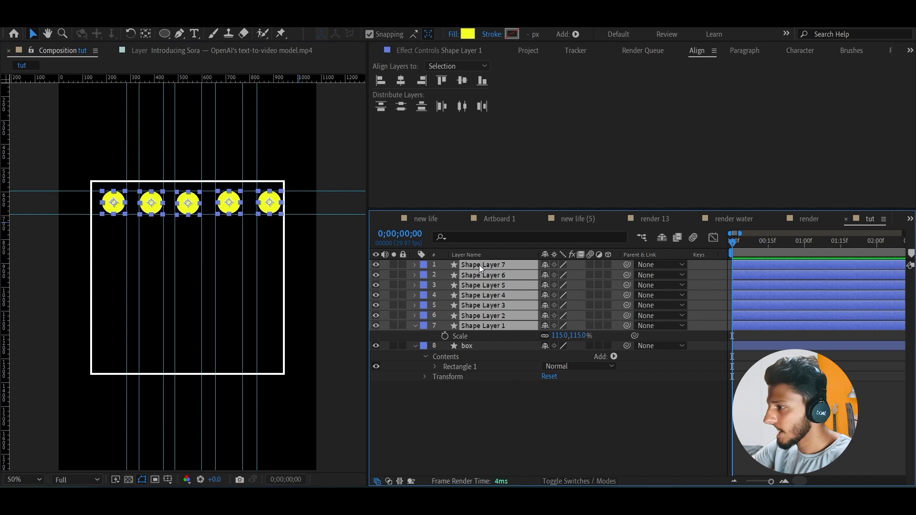
key("ctrl+d")
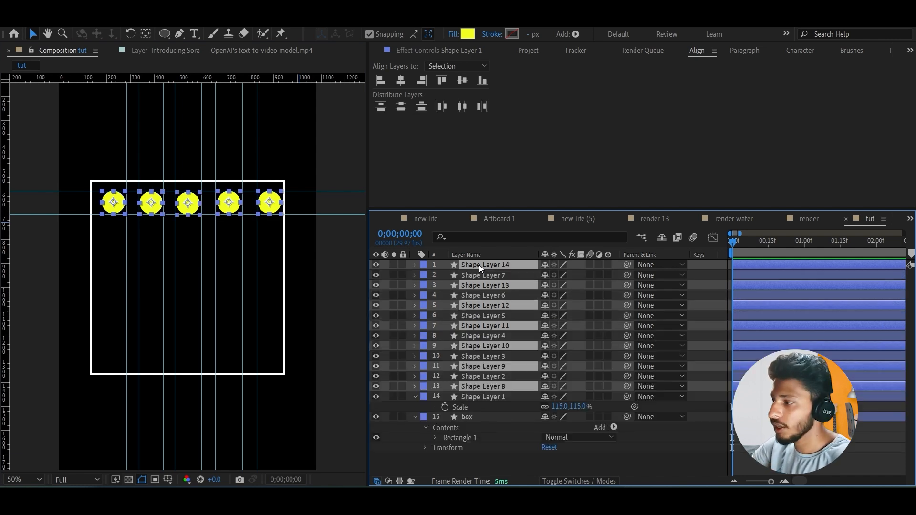
mouse_move(479, 265)
left_mouse_down()
mouse_move(490, 339)
mouse_move(487, 274)
left_mouse_up()
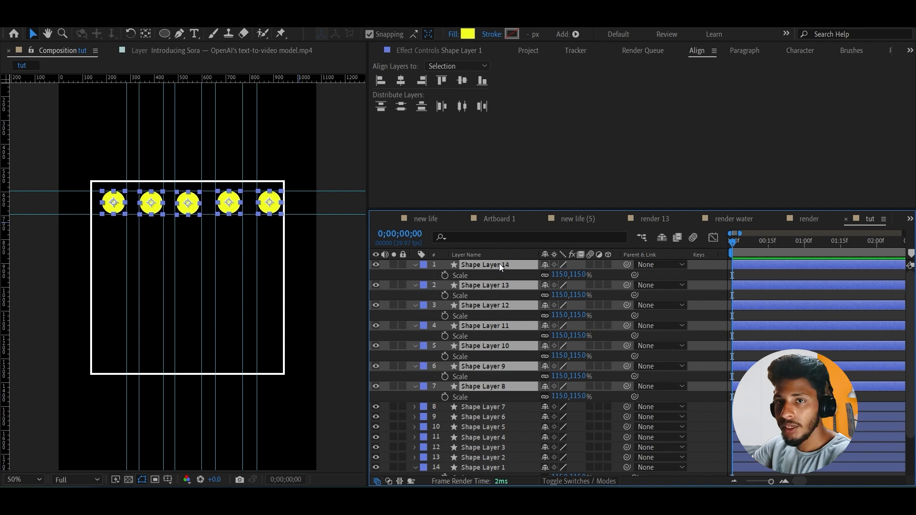
Shift the duplicated circles straight down to form a second row, with the fifth circle's Y position at about 759.8.
key("p")
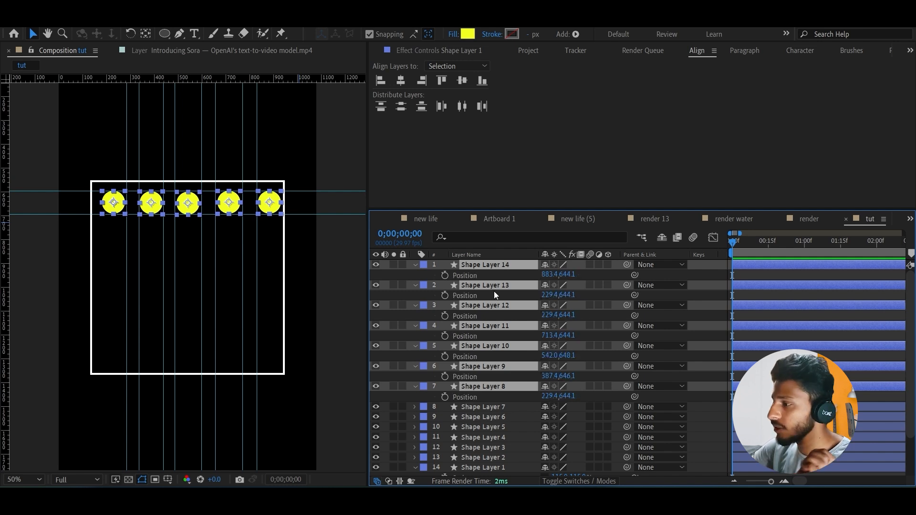
left_click(491, 276)
left_click(491, 267)
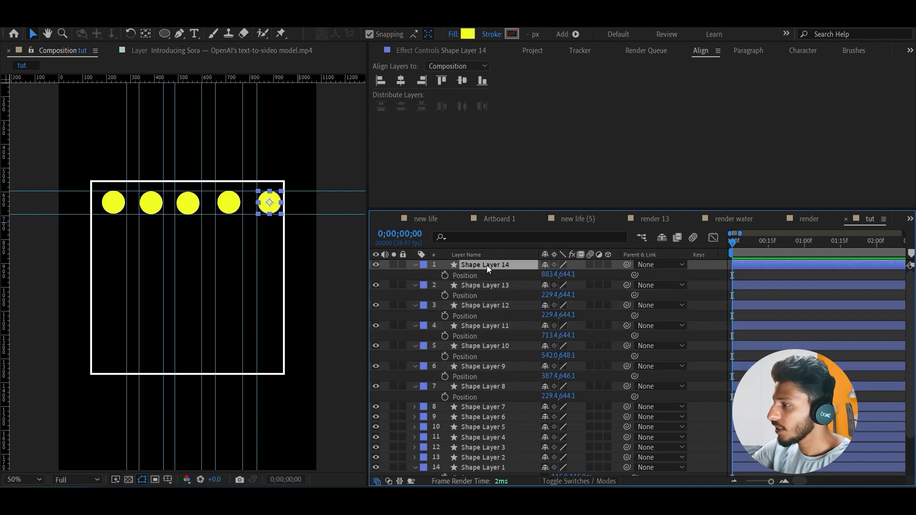
left_click(492, 385, "shift")
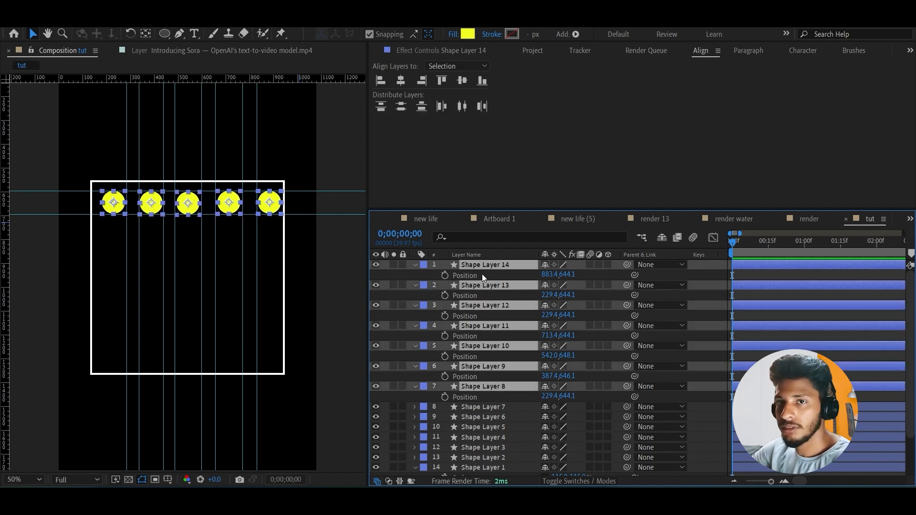
left_click_drag(567, 274, 593, 277)
left_click(593, 277)
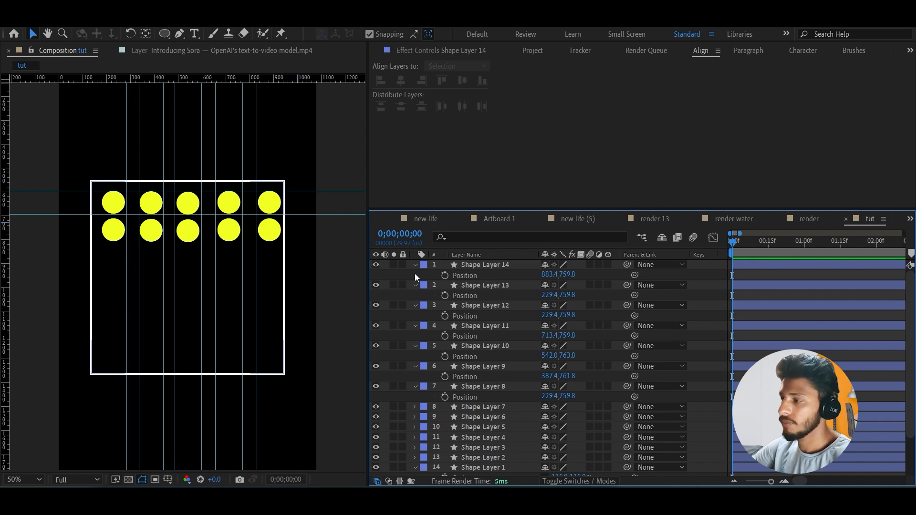
Duplicate the circle row twice and shift the copies down as third and fourth rows, at Y positions of about 878.7 and 995.7.
left_click_drag(415, 274, 478, 389)
key("ctrl+d")
key("p")
left_click_drag(567, 275, 625, 279)
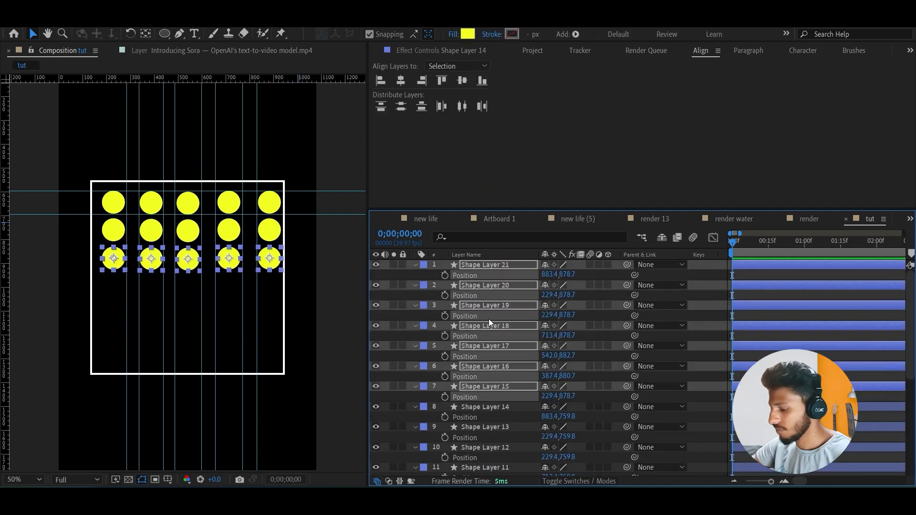
key("ctrl+d")
key("p")
left_click_drag(567, 275, 625, 281)
Duplicate the circle row twice more, placing the fifth row at a Y position of about 1113.7 and the sixth row evenly below it.
key("ctrl+d")
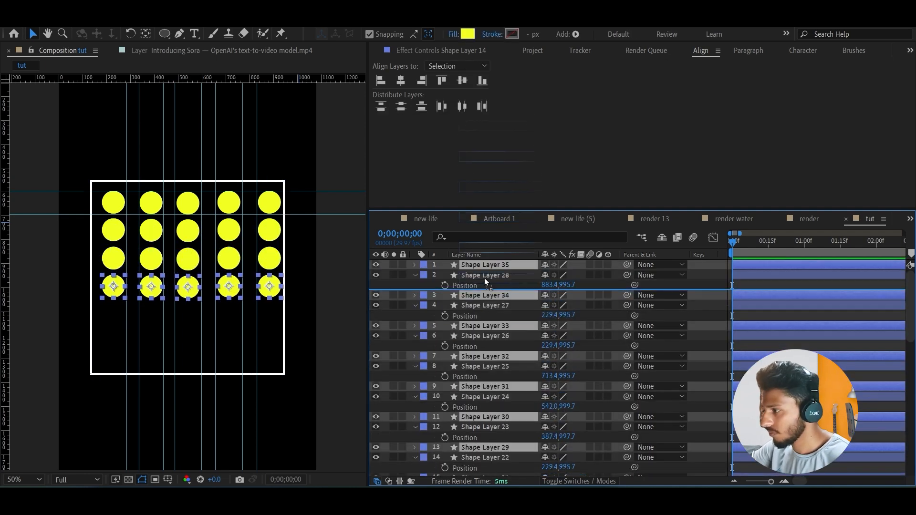
key("p")
left_click_drag(567, 275, 632, 279)
key("ctrl+d")
key("p")
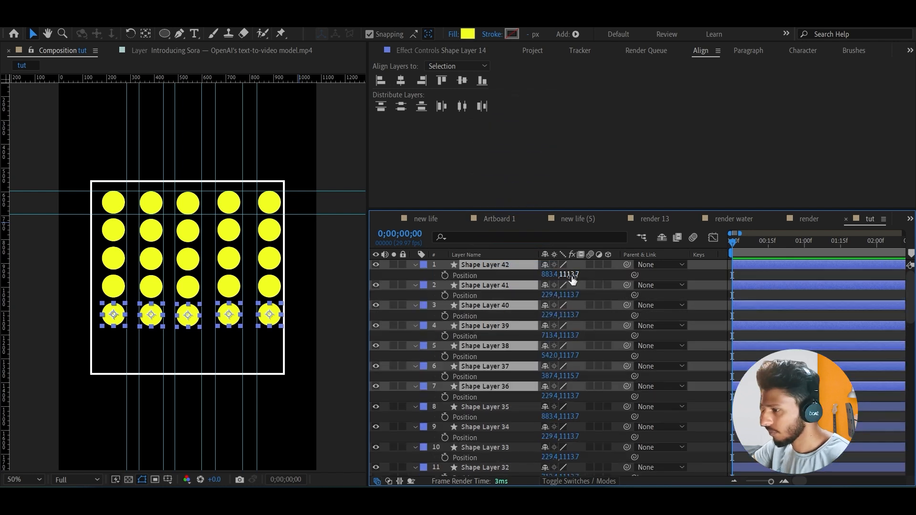
left_click_drag(569, 275, 627, 278)
left_click(590, 278)
key("p")
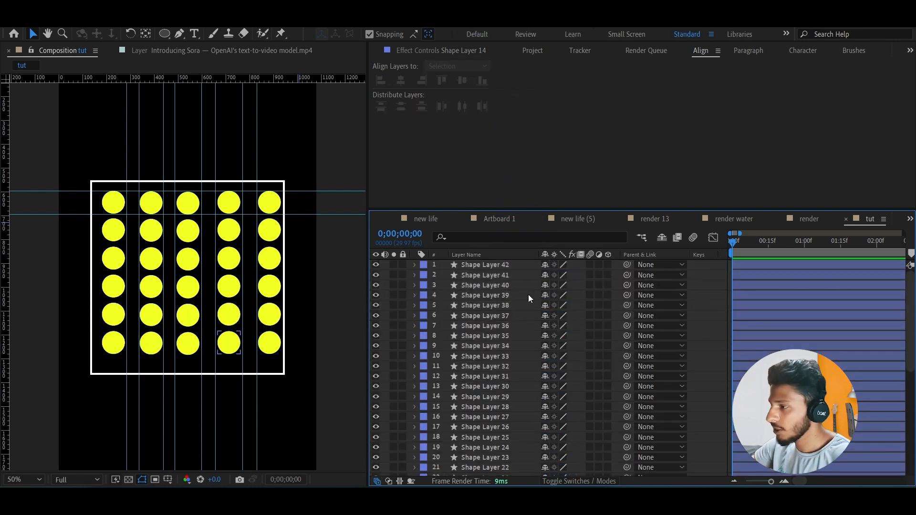
scroll(519, 311, "down", 6)
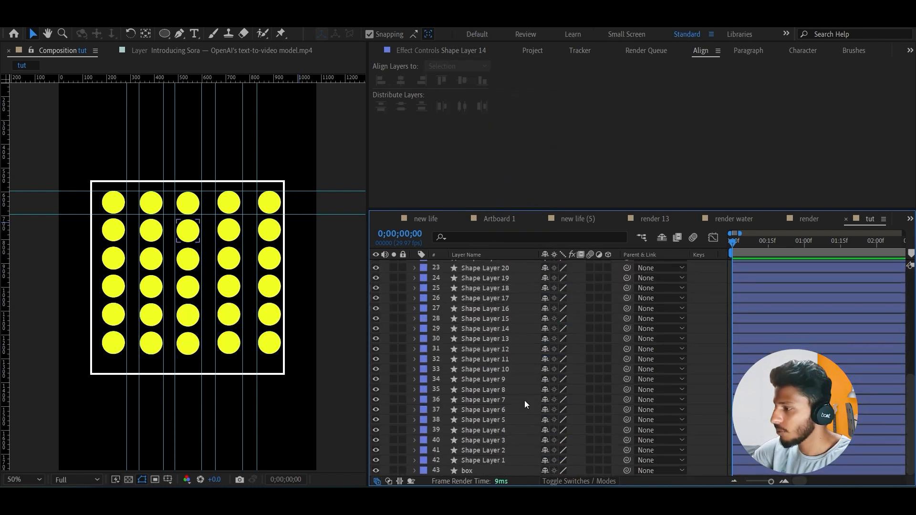
scroll(498, 459, "up", 6)
left_click(486, 266)
scroll(491, 377, "down", 2)
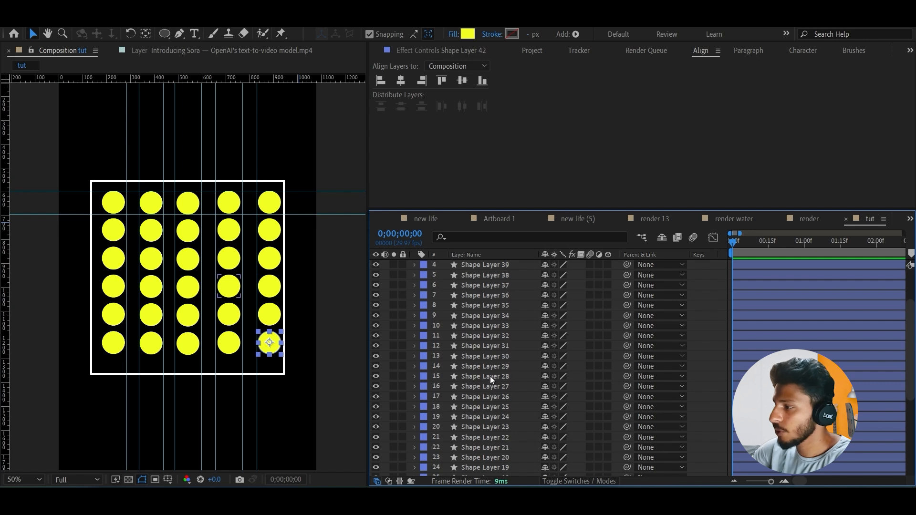
scroll(490, 376, "up", 2)
left_click(702, 328)
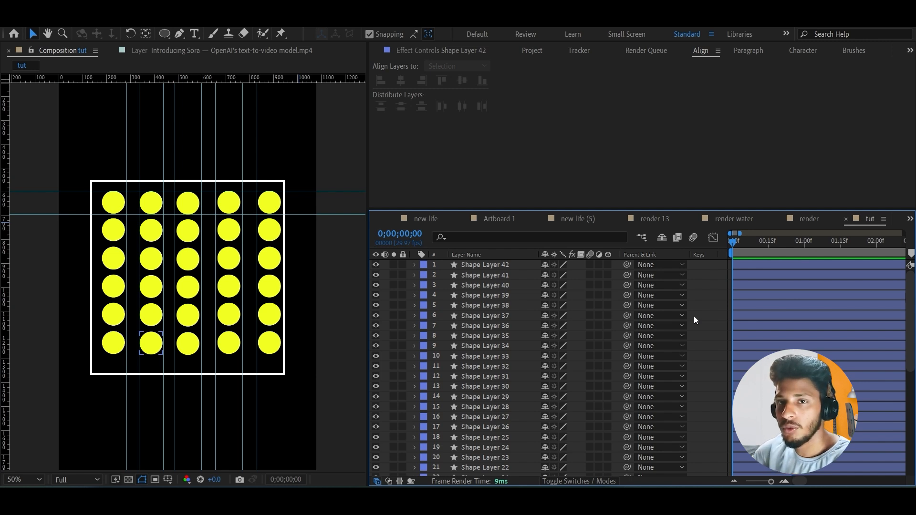
Add a new null object to the composition.
right_click(694, 319)
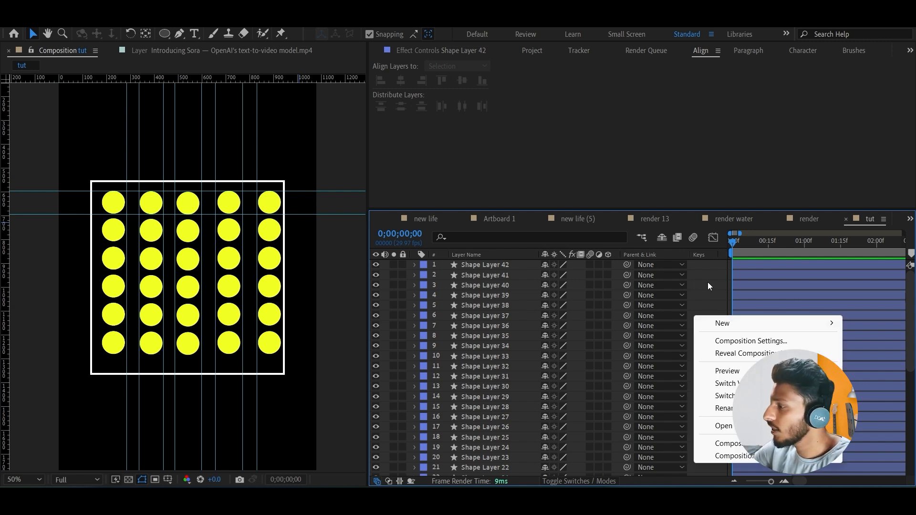
right_click(709, 282)
mouse_move(737, 288)
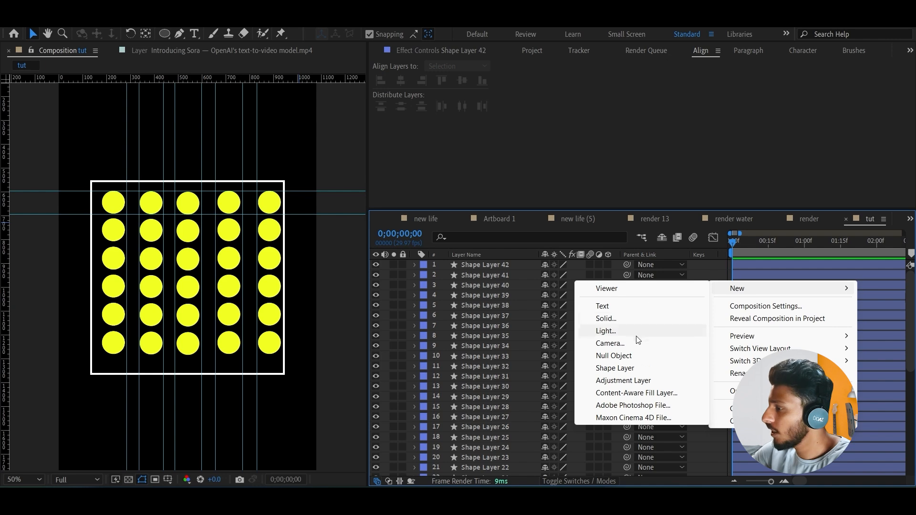
left_click(632, 353)
Parent all the circle layers, from Shape Layer 42 to Shape Layer 1, to the null object.
left_click(508, 277)
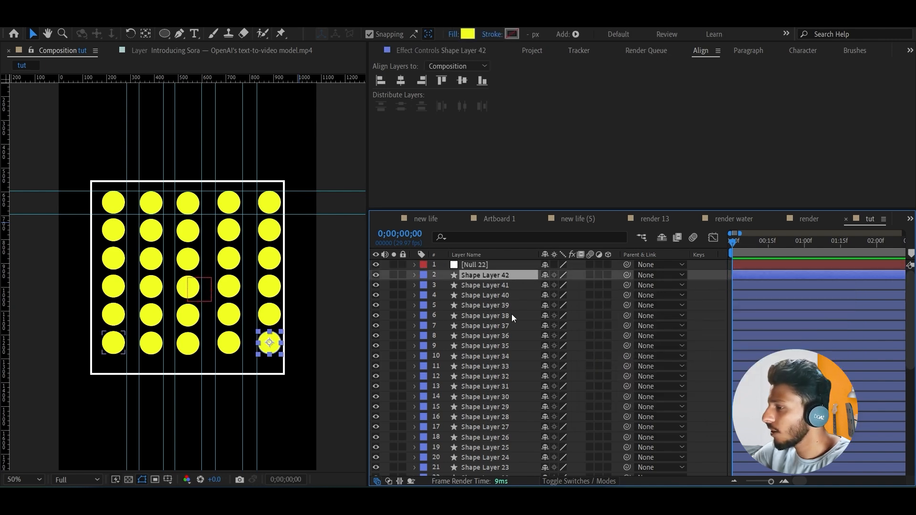
scroll(506, 353, "down", 8)
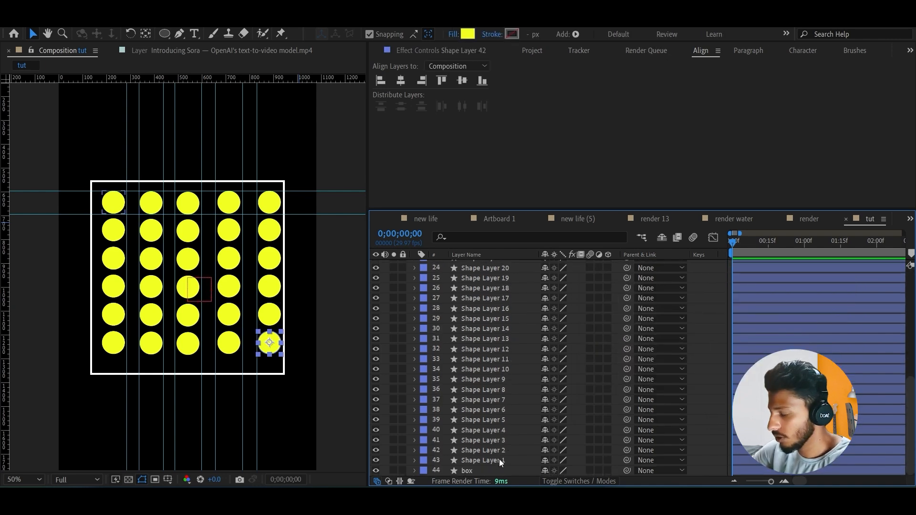
left_click(499, 459, "shift")
scroll(499, 430, "up", 8)
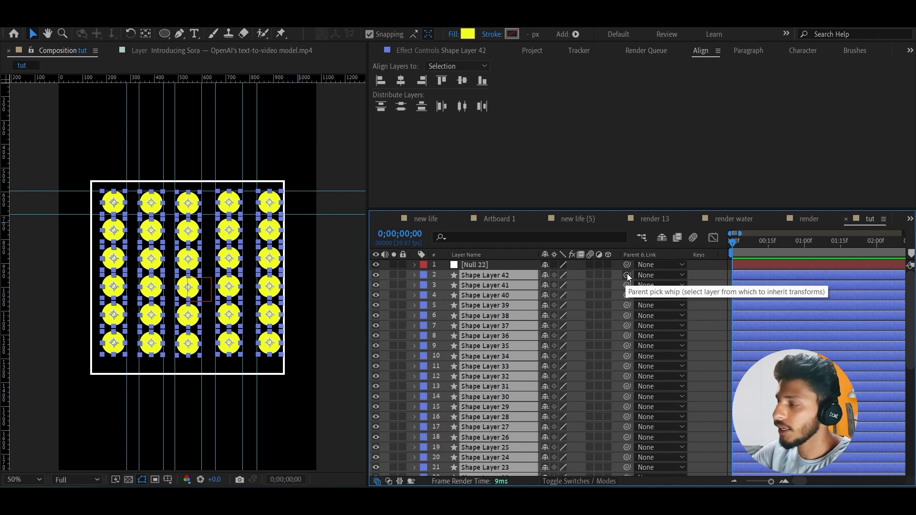
left_click_drag(628, 277, 488, 264)
Try moving the null to a Y position of 864 and rotating it 40° to test the parenting, and undo both changes.
left_click(511, 266)
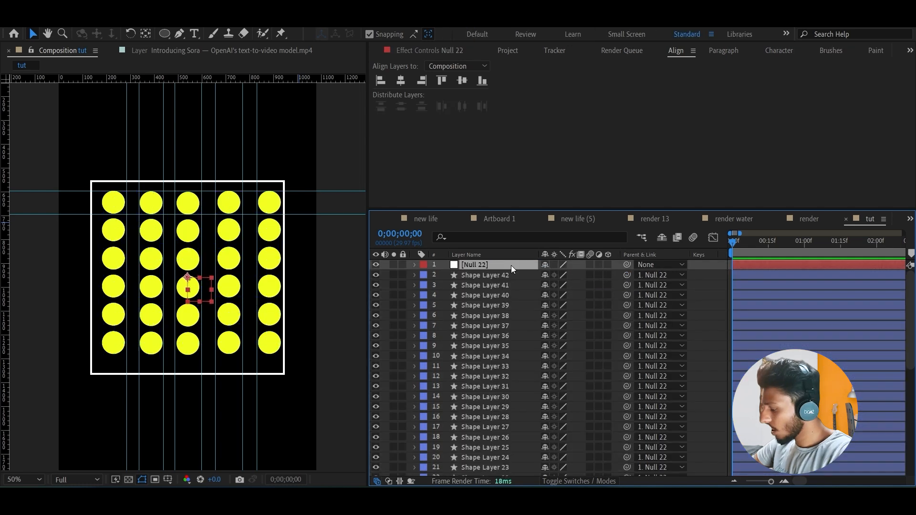
key("p")
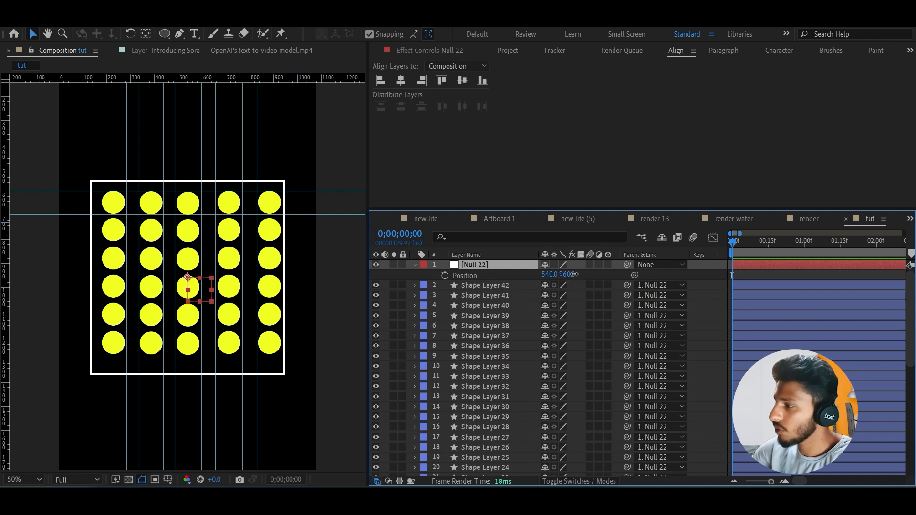
left_click_drag(567, 275, 496, 294)
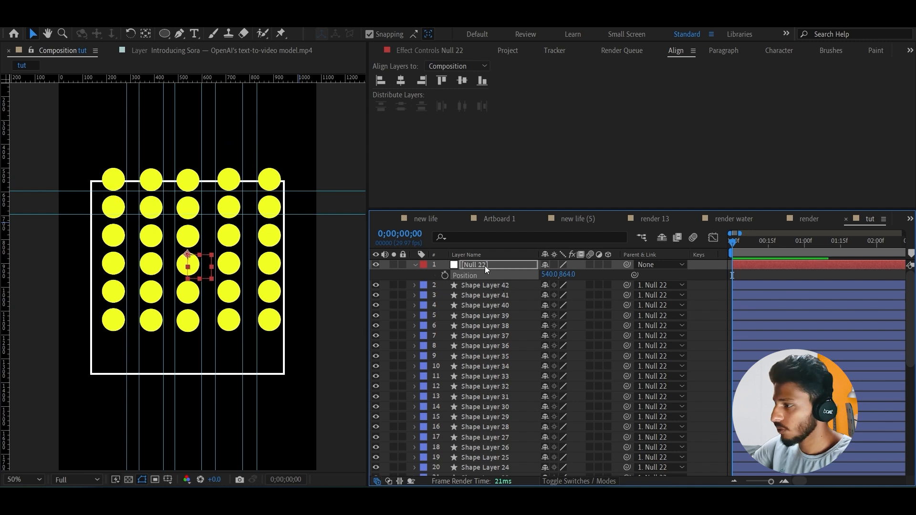
key("r")
left_click_drag(564, 275, 538, 270)
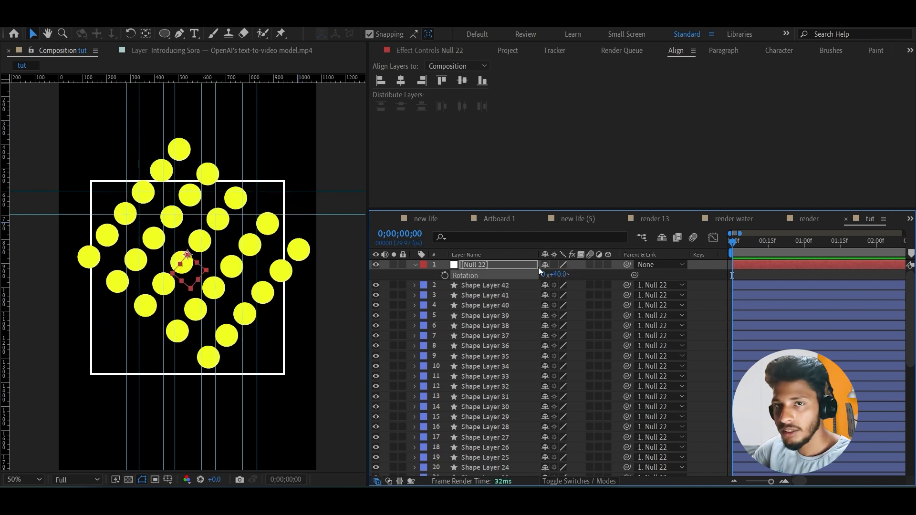
key("ctrl+z")
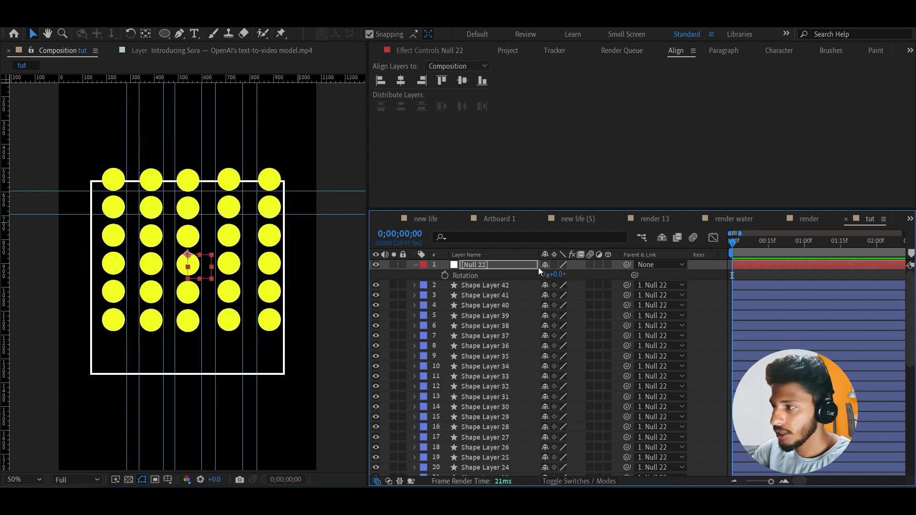
key("ctrl+z")
left_click(594, 275)
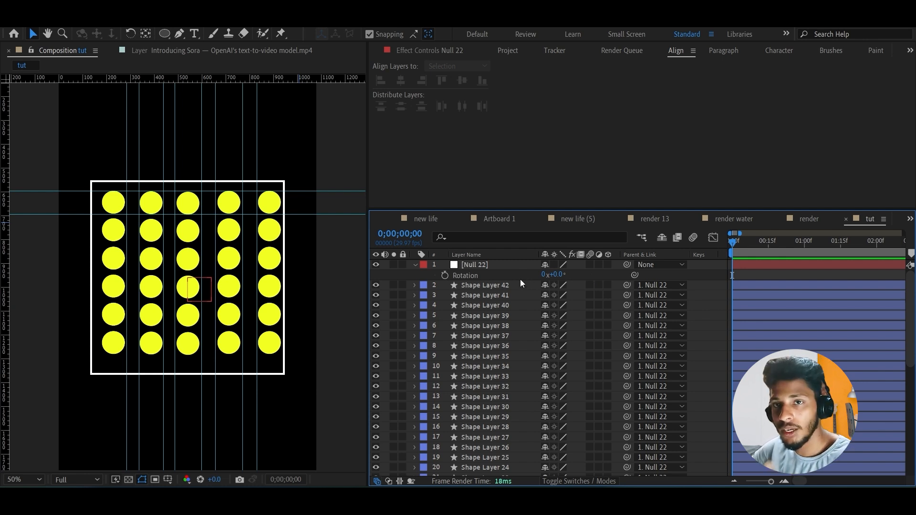
Rename the null layer as "ball controller".
left_click(488, 266)
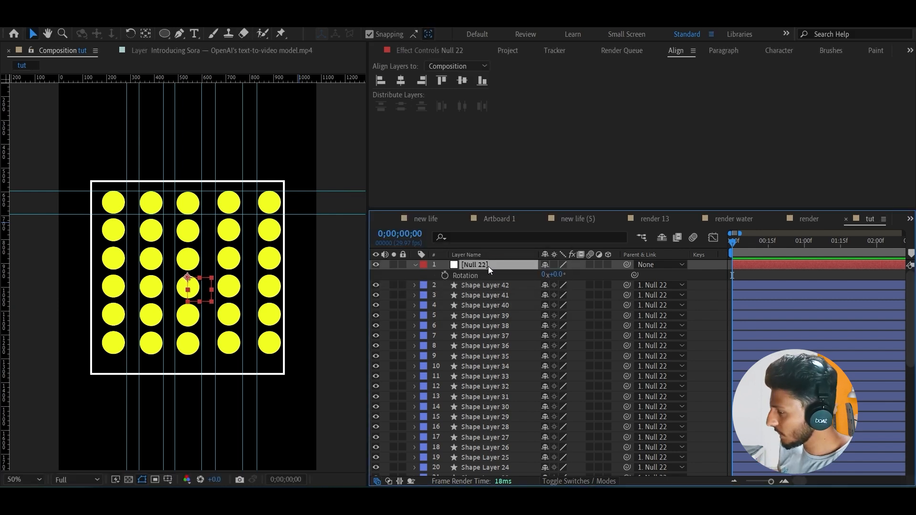
key("Return")
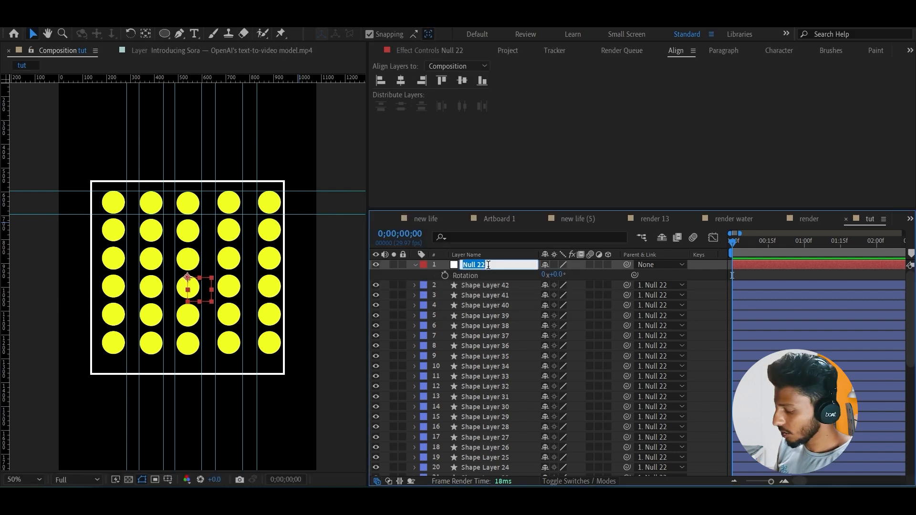
type("ball controler")
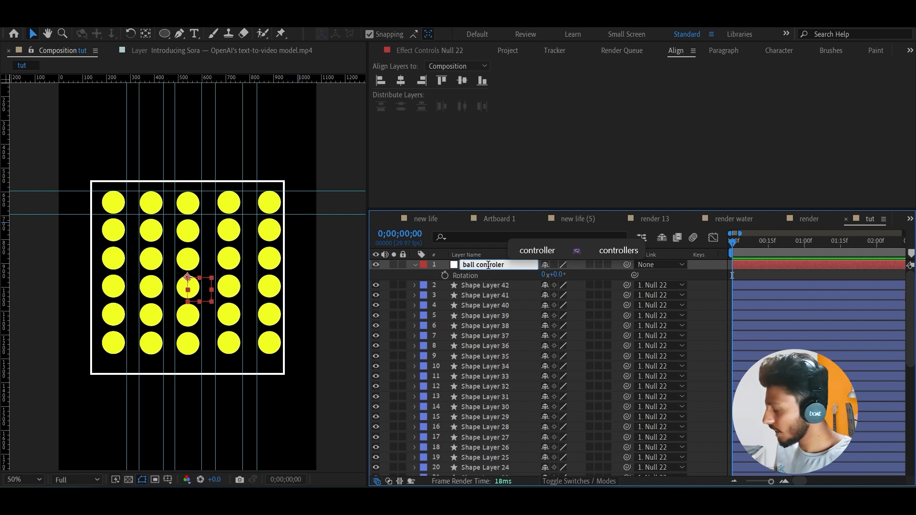
left_click(551, 255)
key("Return")
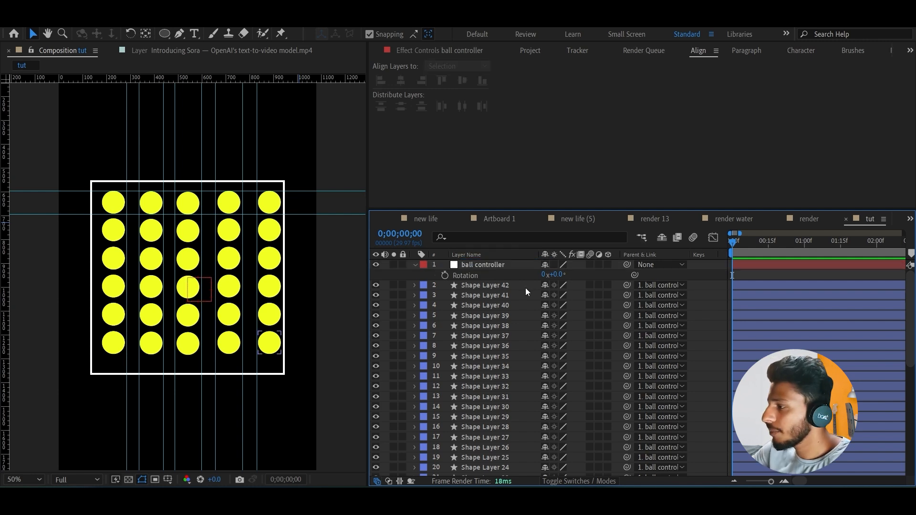
Mark all the circle shape layers as shy and hide shy layers, keeping the ball controller and box layers listed.
scroll(522, 296, "down", 6)
key("r")
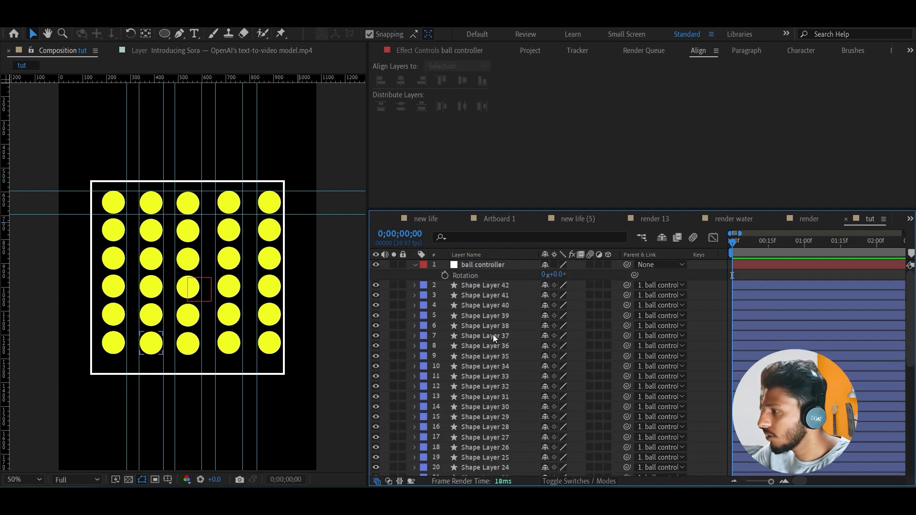
left_click(545, 286)
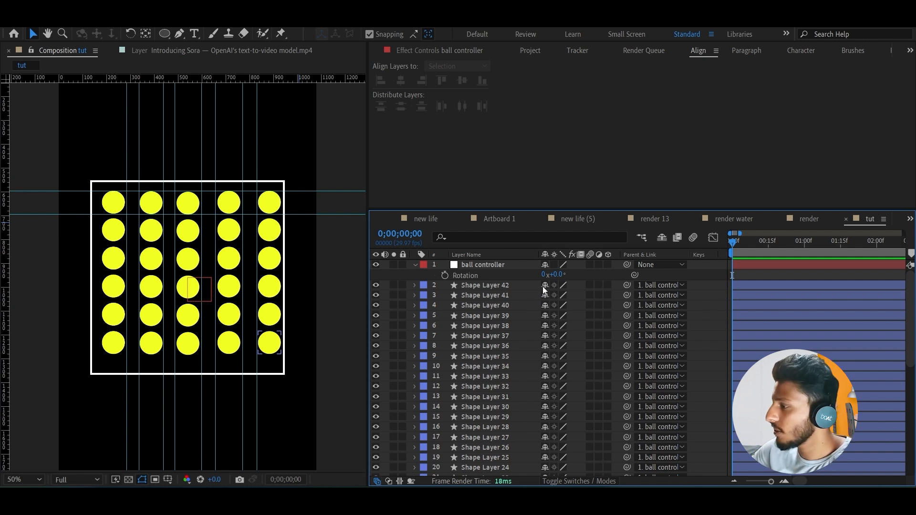
left_click(546, 326)
left_click_drag(545, 356, 545, 472)
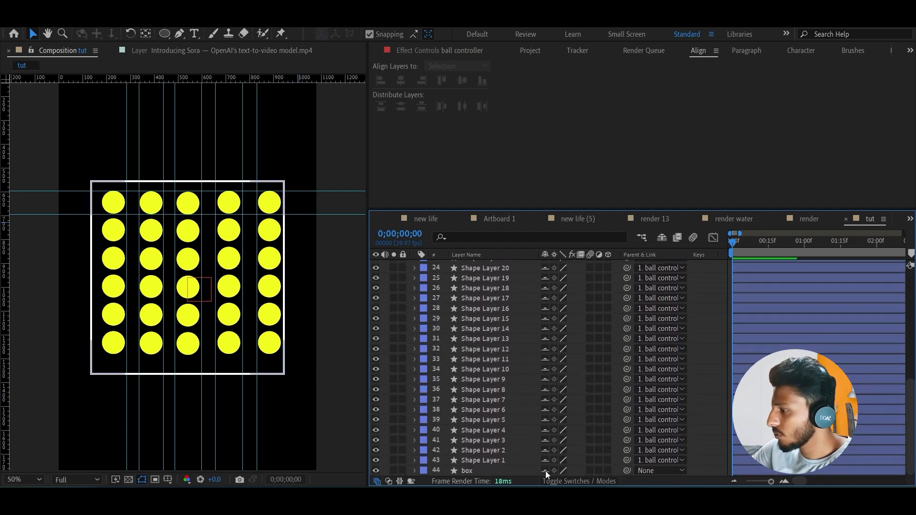
scroll(524, 385, "up", 10)
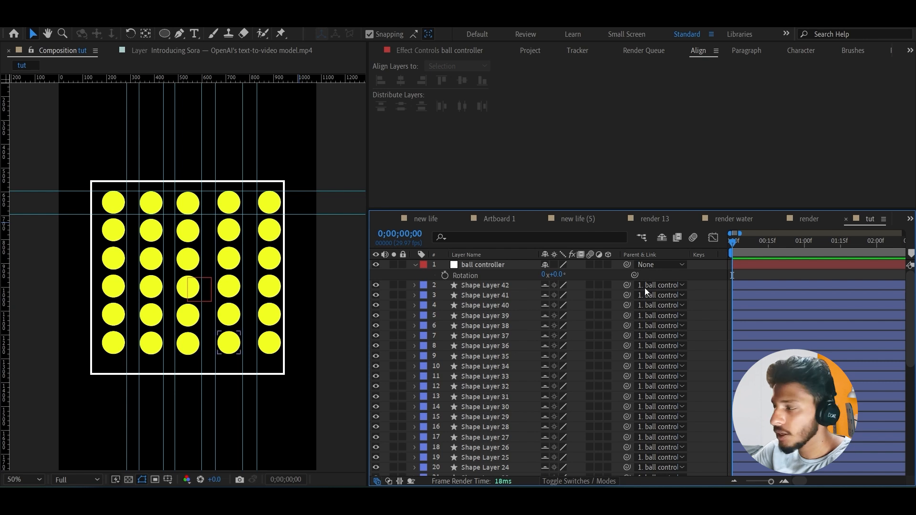
left_click(663, 239)
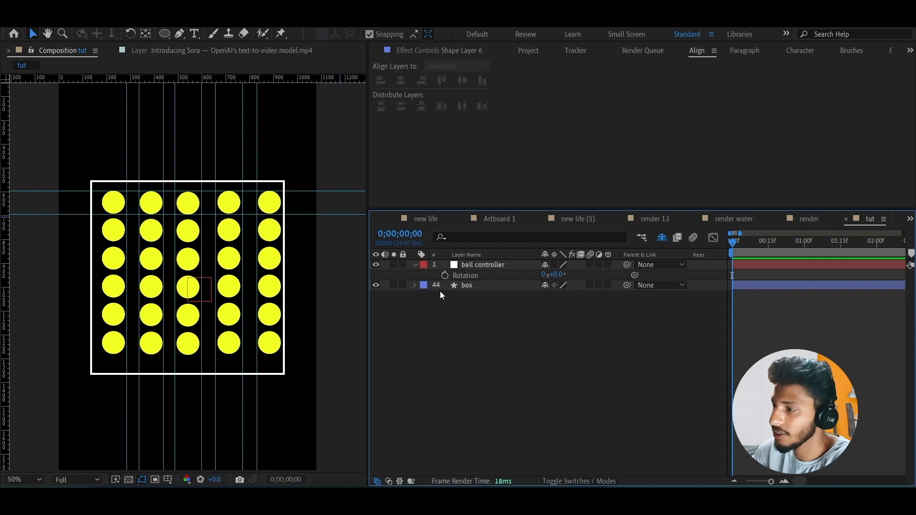
Nudge the box layer about 15 px right and 5 px up to centre it around the circle grid.
left_click(281, 184)
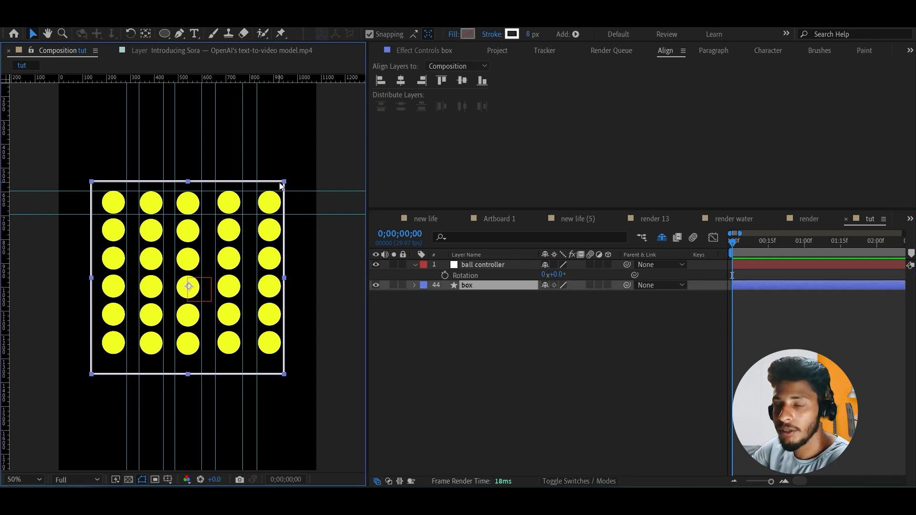
key("Right")
key("Right")
key("Right")
key("Right")
key("Right")
key("Right")
key("Right")
key("Right")
key("Right")
key("Right")
key("Right")
key("Right")
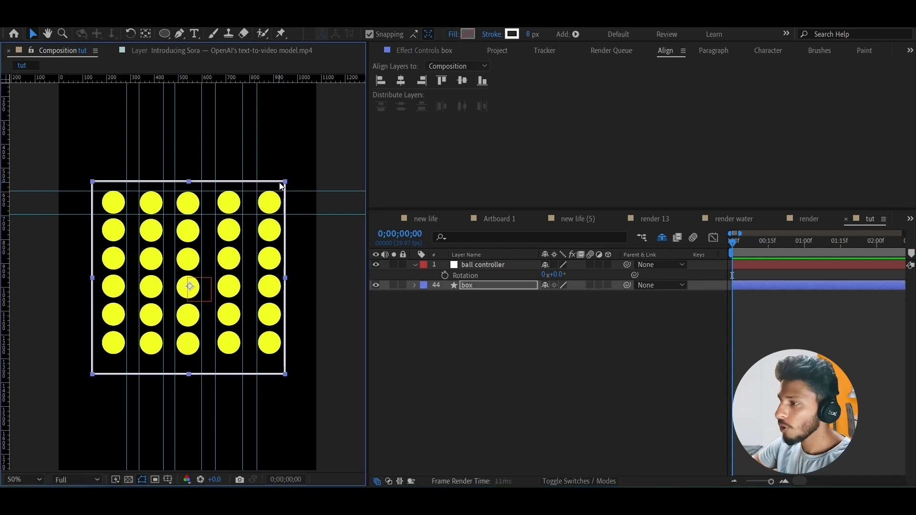
key("Right")
key("Right")
key("Right")
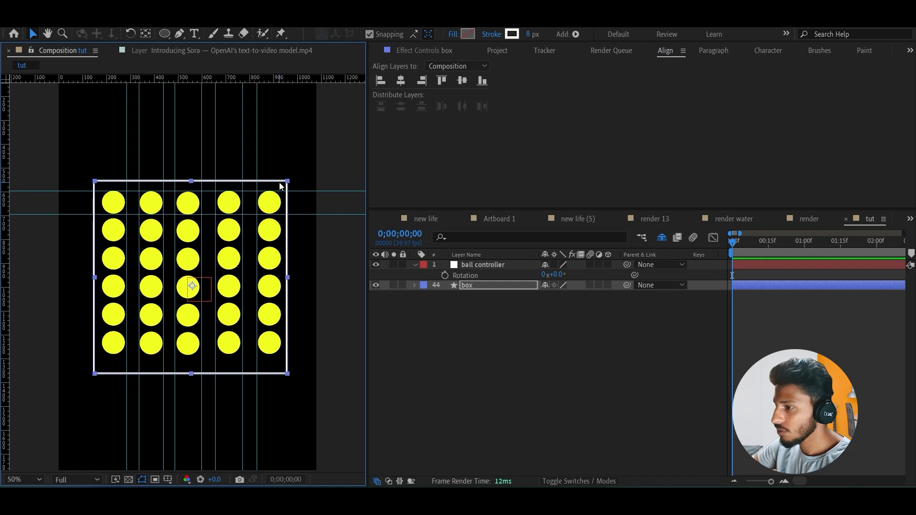
key("Up")
key("Up")
key("Up")
key("Up")
key("Up")
left_click(466, 309)
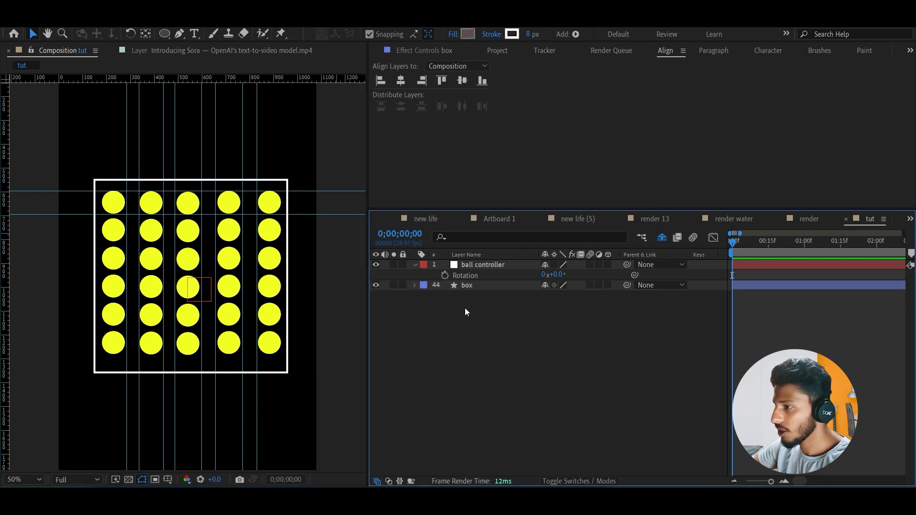
Delete Gradient Fill 1 from the Rectangle 1 group in the box layer's contents.
left_click(282, 181)
left_click(415, 285)
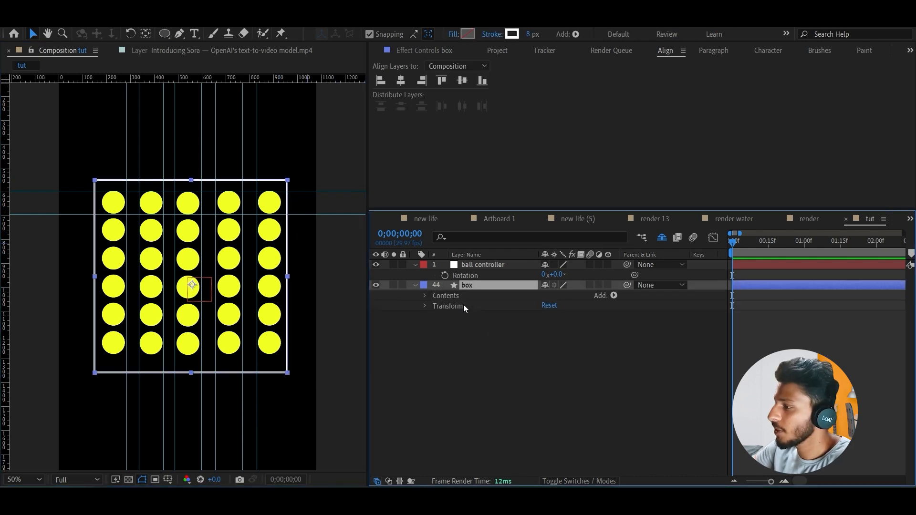
left_click(456, 315)
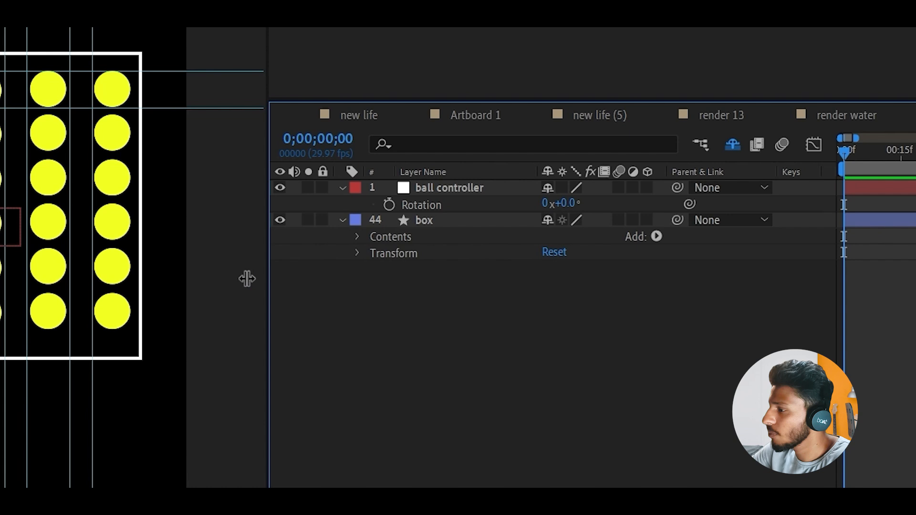
left_click_drag(248, 279, 182, 270)
left_click(270, 234)
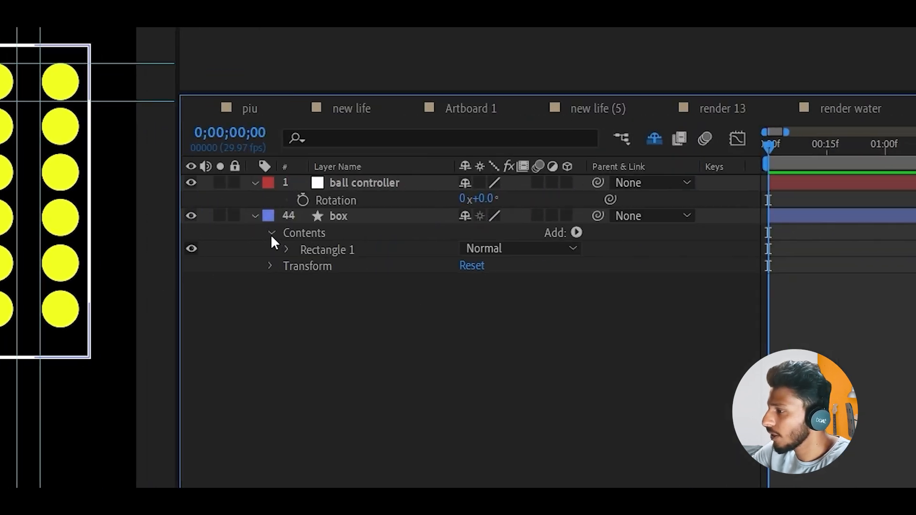
left_click(287, 249)
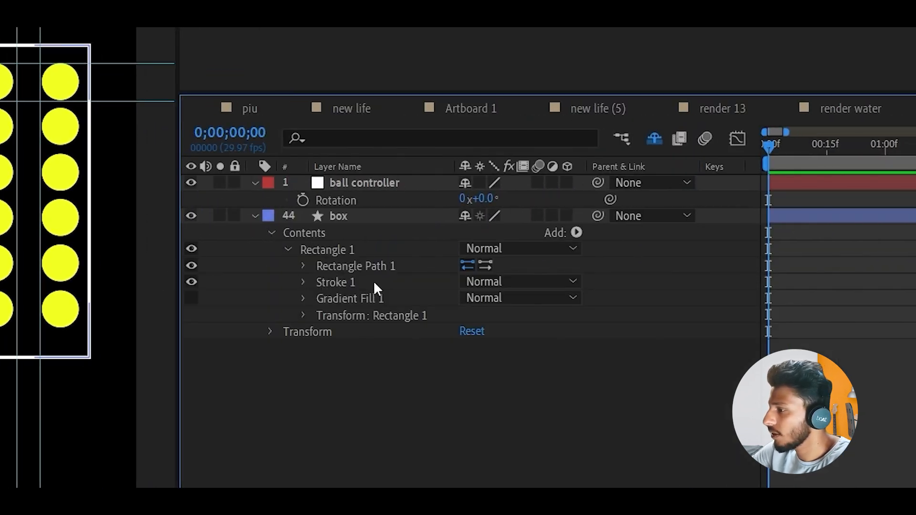
left_click(343, 265)
left_click(348, 282)
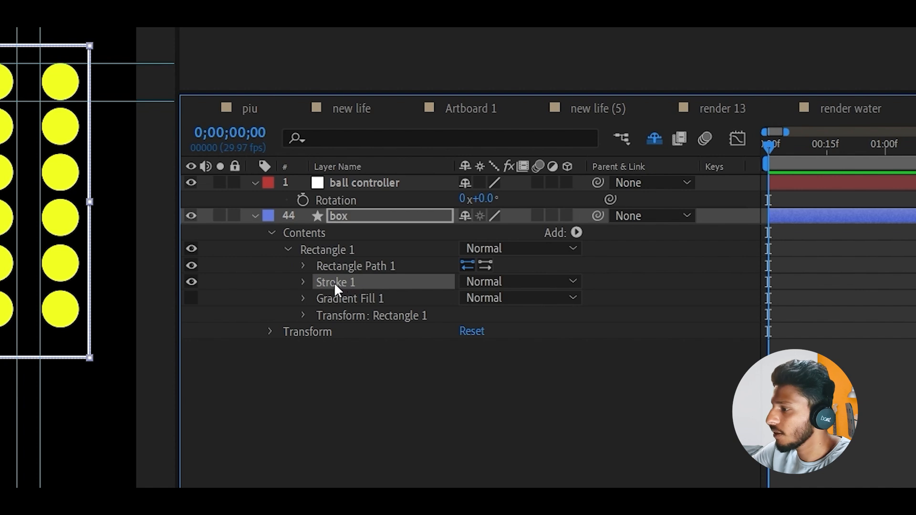
left_click(341, 299)
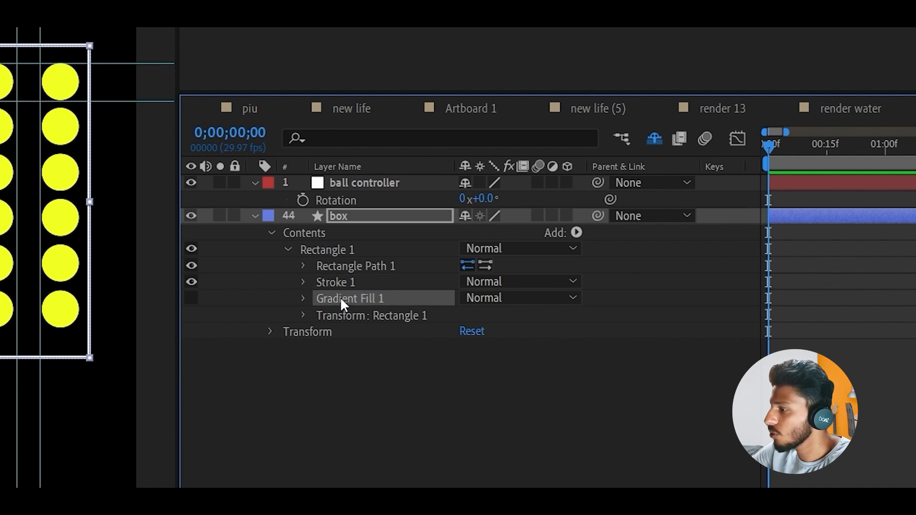
left_click(191, 298)
key("Delete")
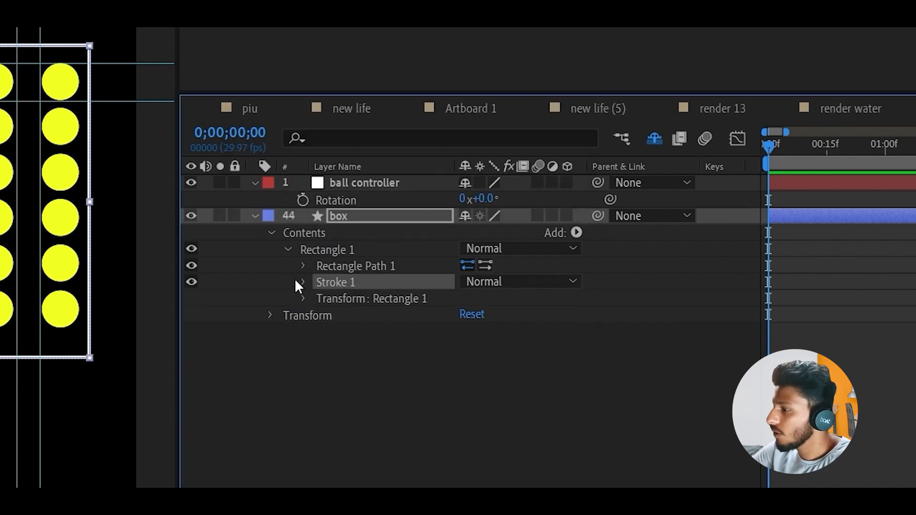
Add dashes to the box's Stroke 1 and set the dash length to 89.
left_click(302, 282)
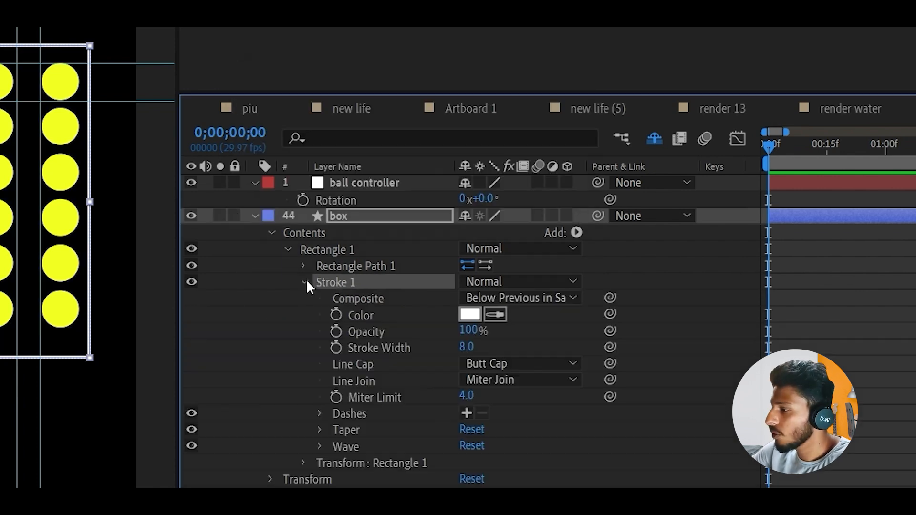
left_click(468, 413)
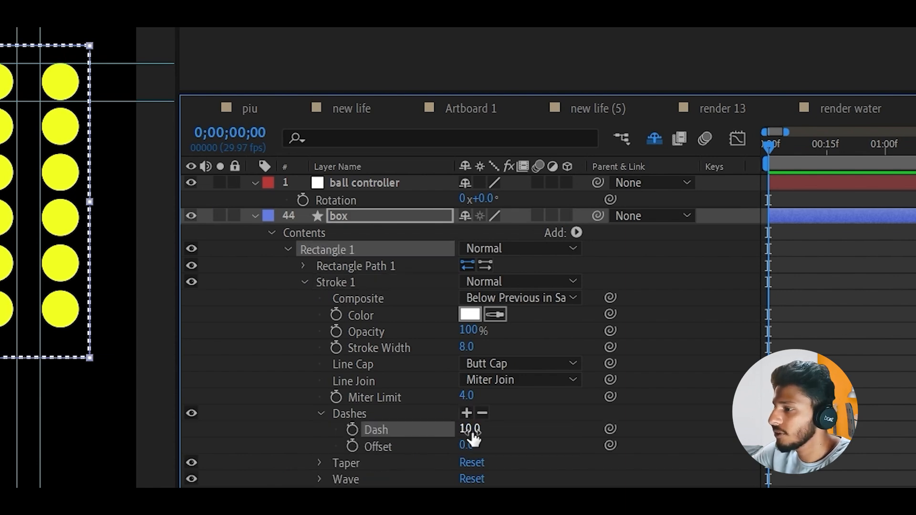
left_click_drag(473, 436, 537, 413)
left_click(568, 439)
Examine the ends of the dashes along the box's upper edge up close.
scroll(130, 216, "up", 2)
scroll(139, 191, "down", 1)
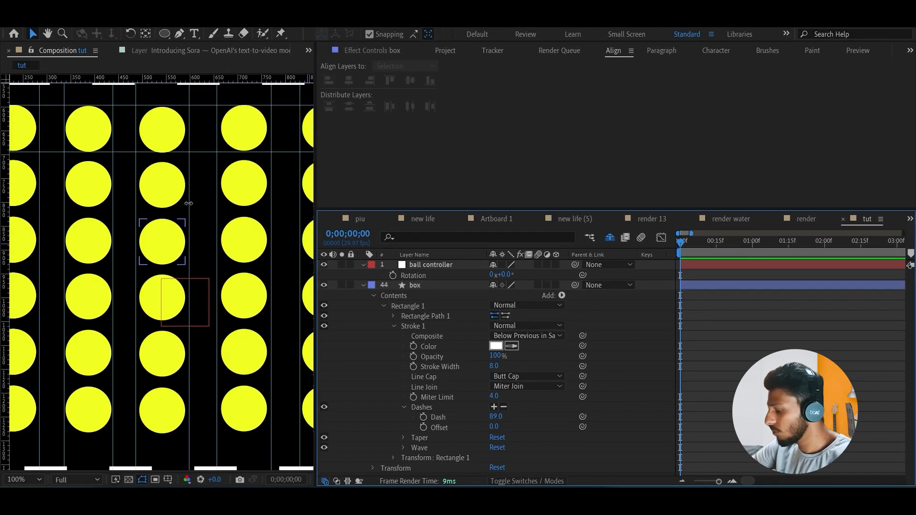
scroll(210, 224, "up", 3)
left_click(201, 223)
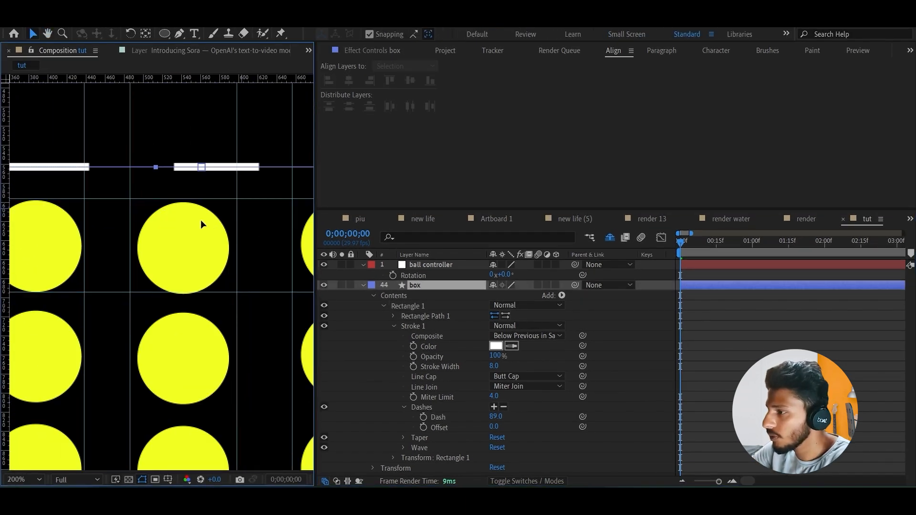
left_click_drag(201, 220, 240, 207)
left_click(258, 135)
key("space")
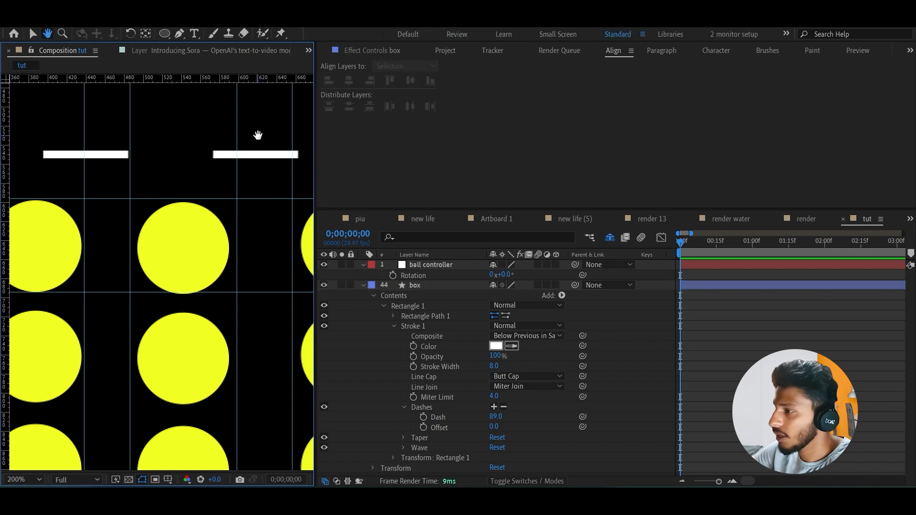
left_click_drag(257, 136, 210, 147)
left_click(207, 167)
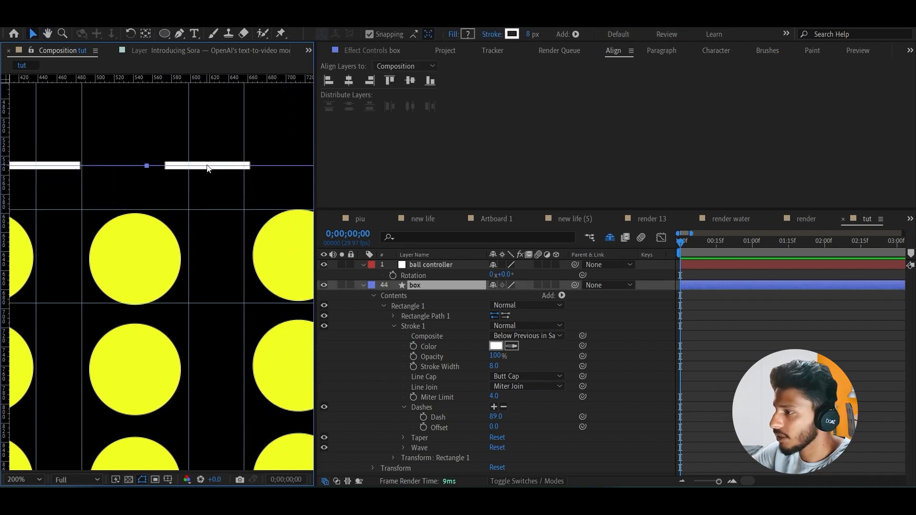
Set the line cap of the box's Stroke 1 to Round Cap.
left_click(527, 412)
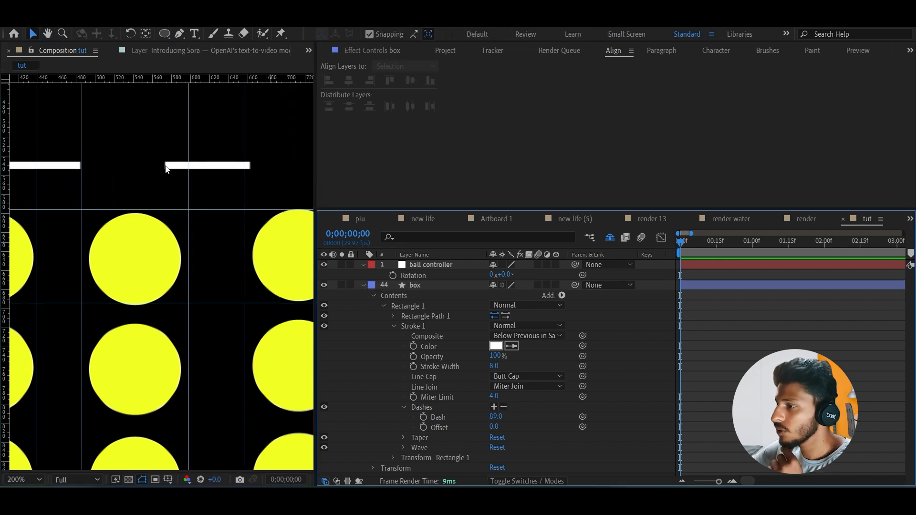
left_click(525, 378)
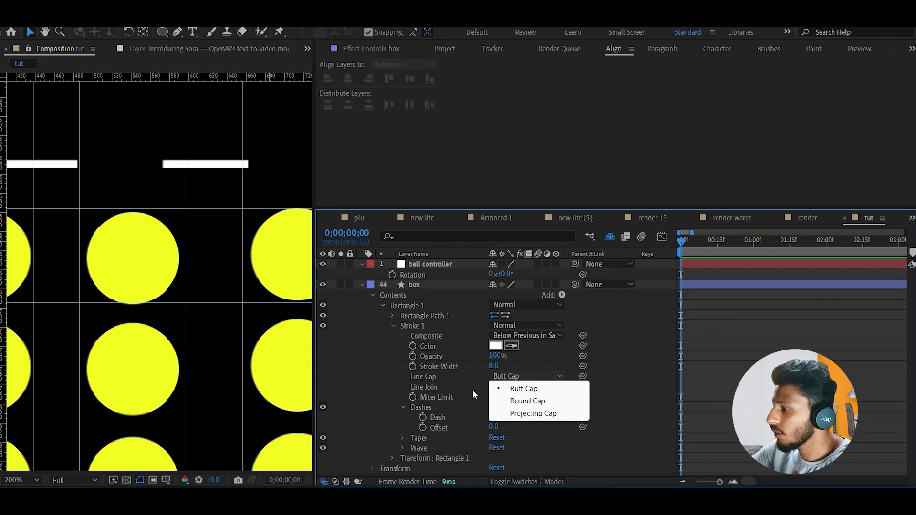
left_click(420, 378)
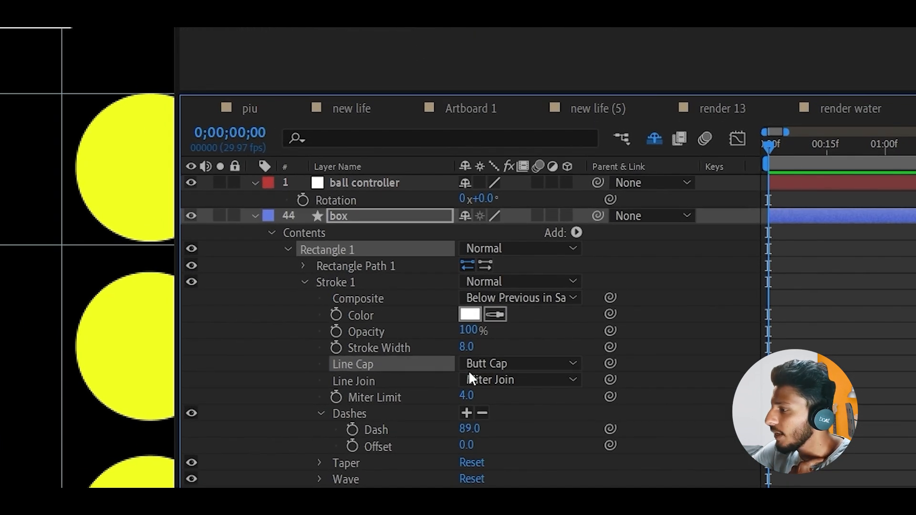
left_click(485, 368)
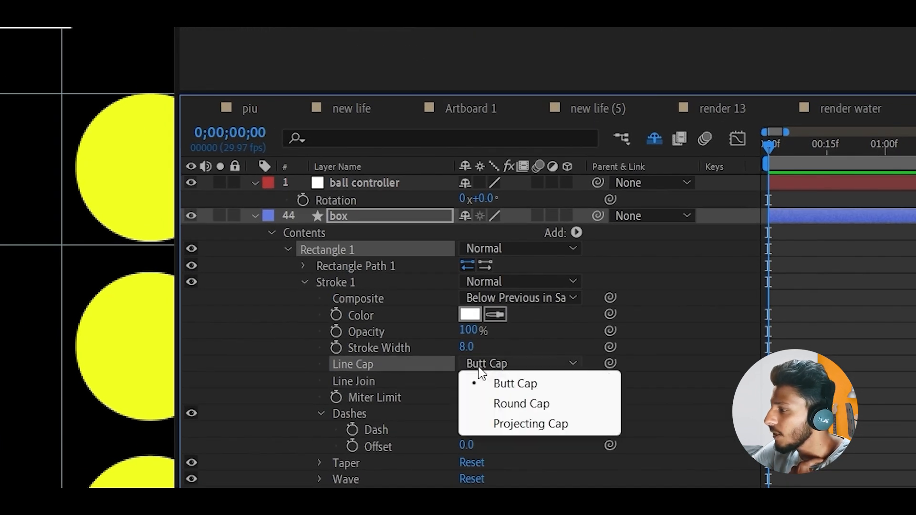
left_click(520, 405)
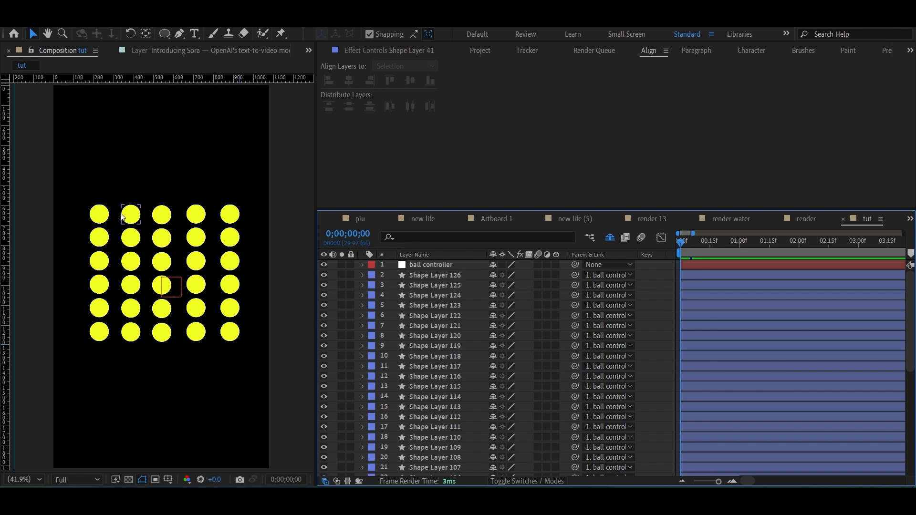
Review the stack of circle layers below the ball controller, from Shape Layer 126 to Shape Layer 85.
scroll(654, 351, "down", 7)
scroll(648, 354, "up", 7)
left_click(431, 267)
left_click(436, 278)
scroll(445, 390, "down", 7)
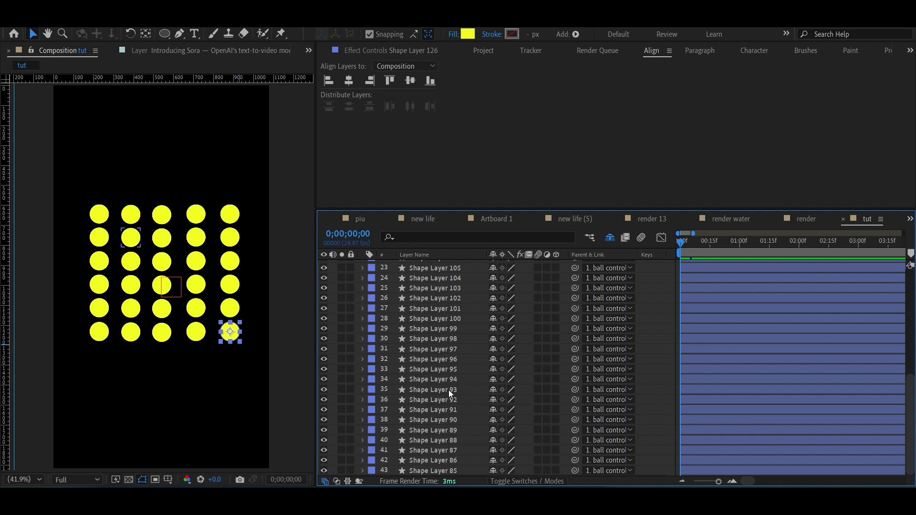
scroll(448, 390, "up", 7)
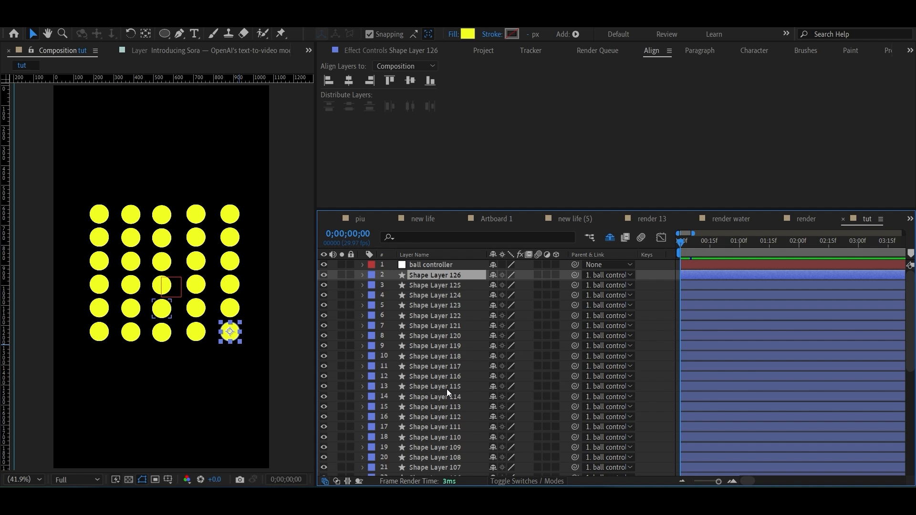
left_click(694, 265)
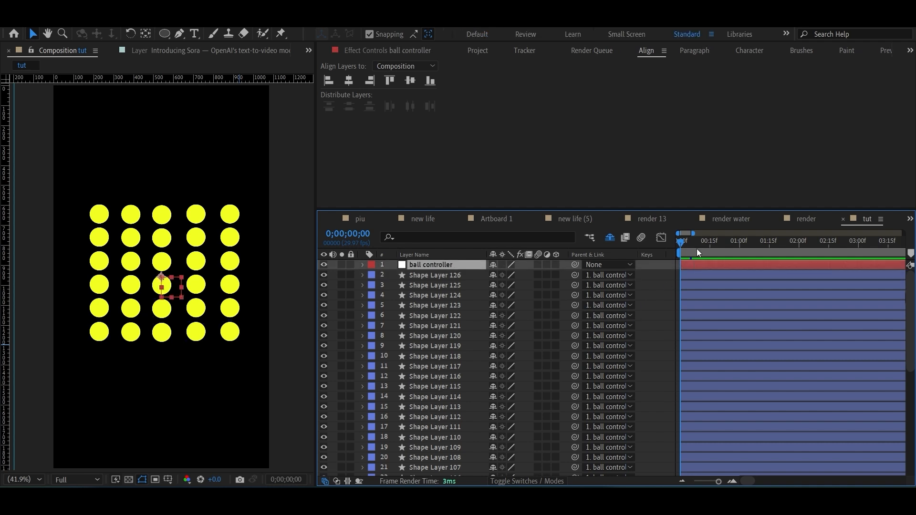
Trim Shape Layers 126 through 85 to two frames by splitting them at 0;00;00;02 and deleting the second parts.
left_click(686, 274)
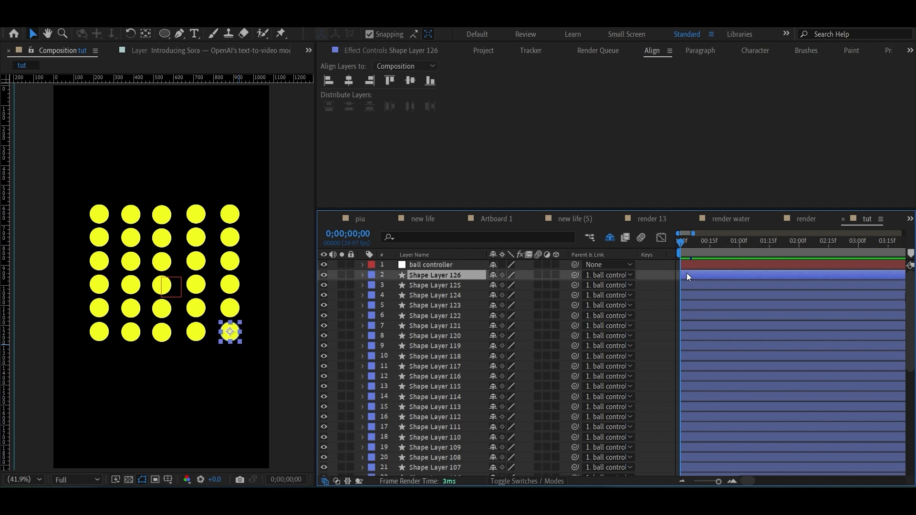
scroll(706, 426, "down", 7)
key("ctrl+a")
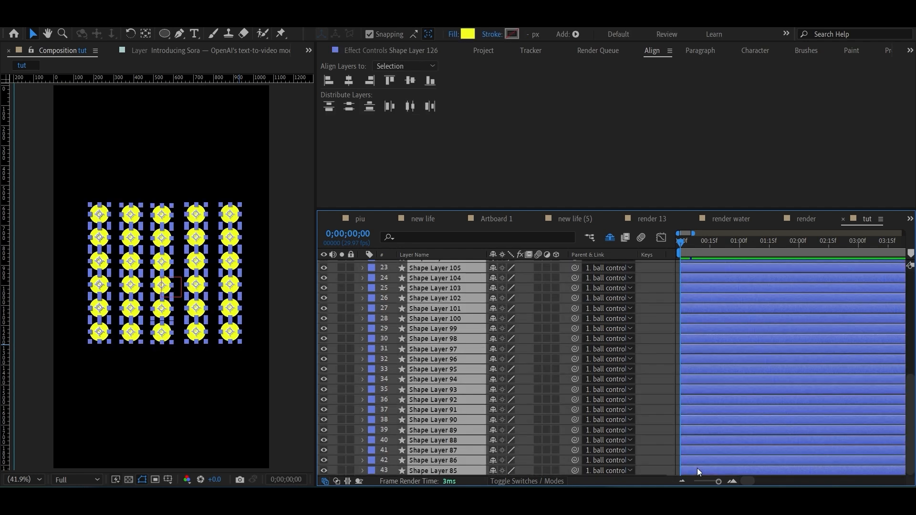
scroll(686, 361, "up", 7)
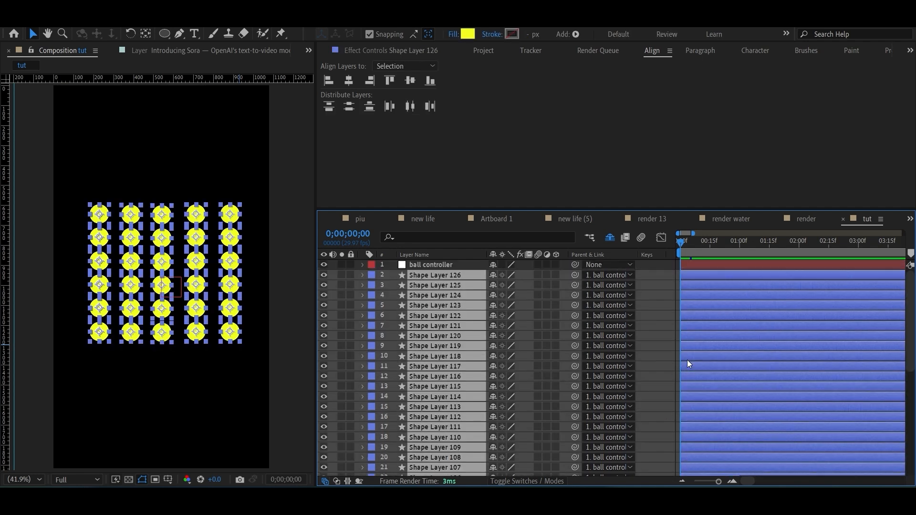
key("Page_Down")
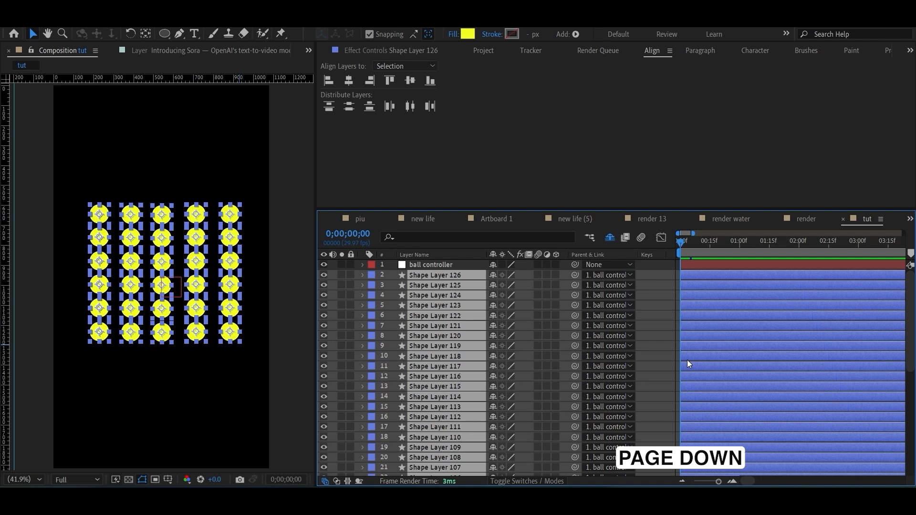
key("ctrl+shift+d")
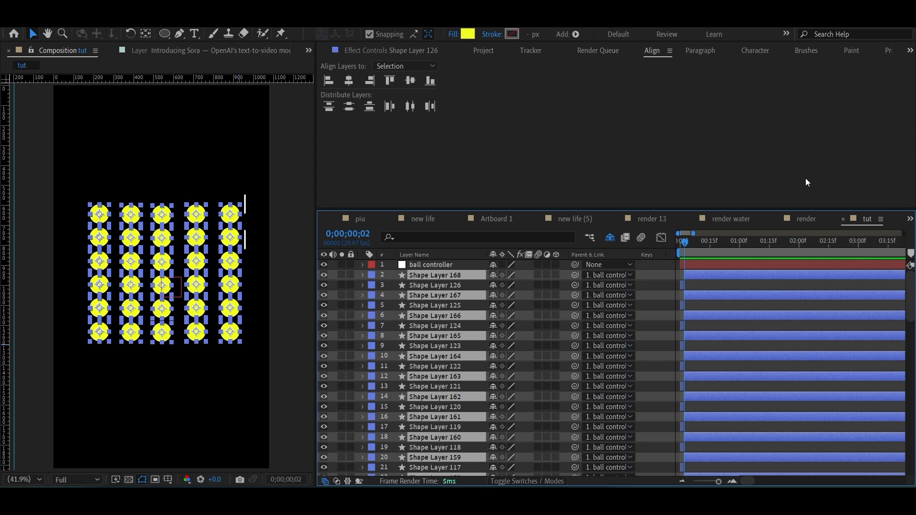
key("Delete")
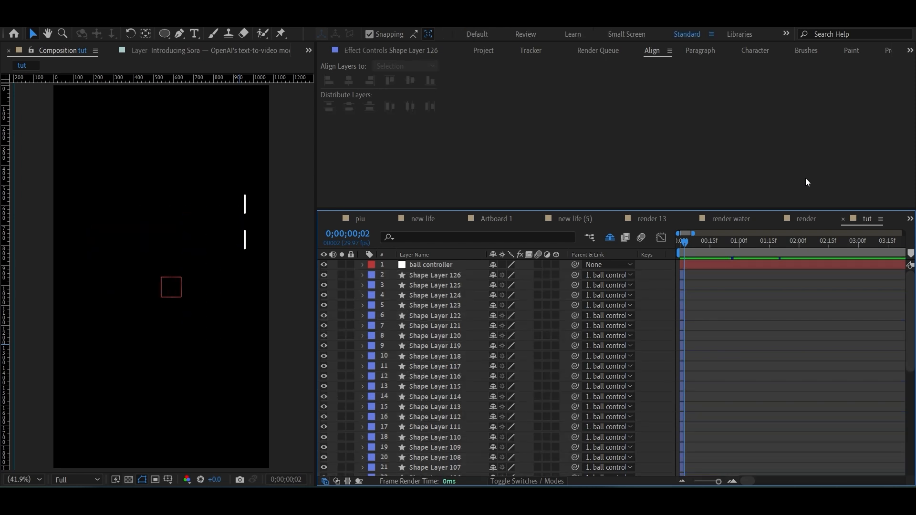
Arrange Shape Layers 126 through 85 one after another with Sequence Layers, Overlap on, duration 0;00;00;00 and transition Off.
left_click(445, 278)
scroll(439, 362, "down", 5)
scroll(433, 387, "down", 1)
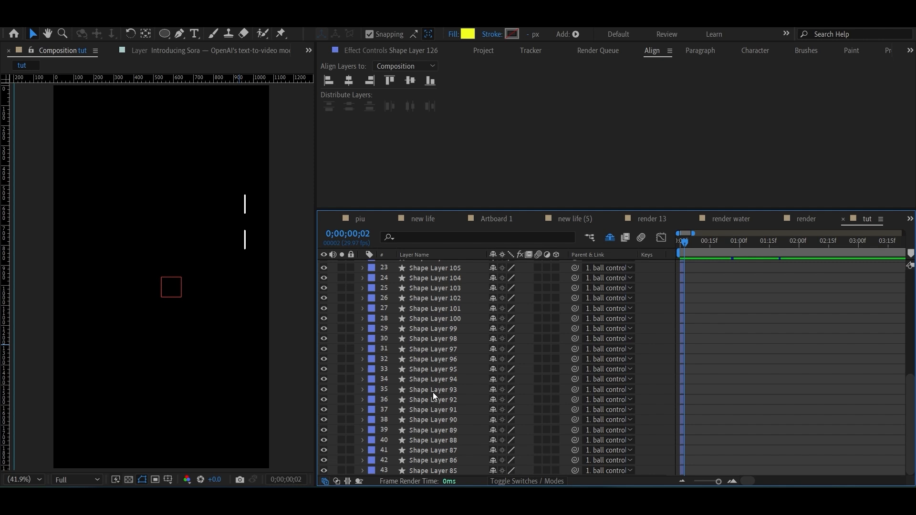
left_click(440, 470, "shift")
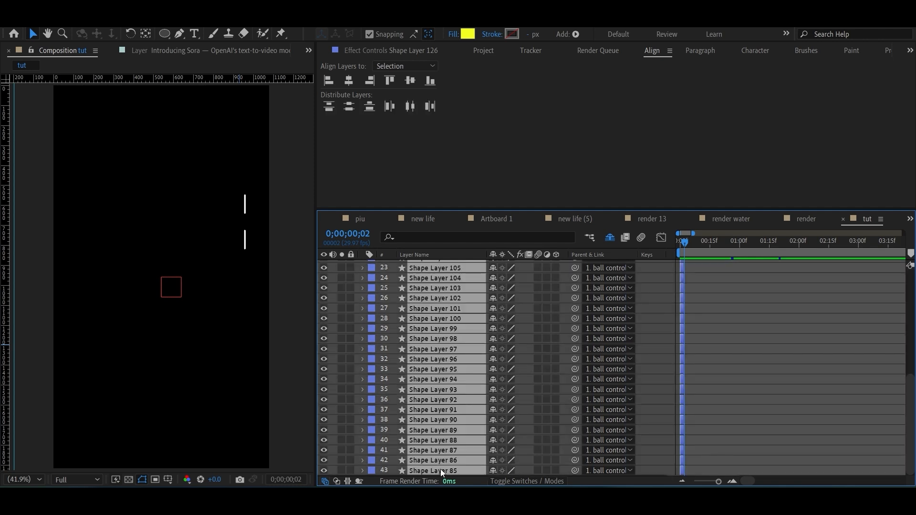
right_click(452, 342)
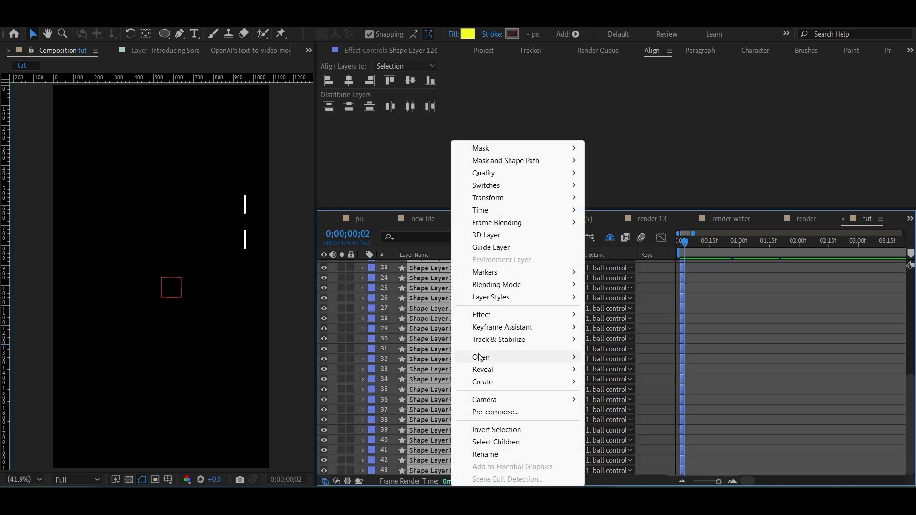
mouse_move(496, 329)
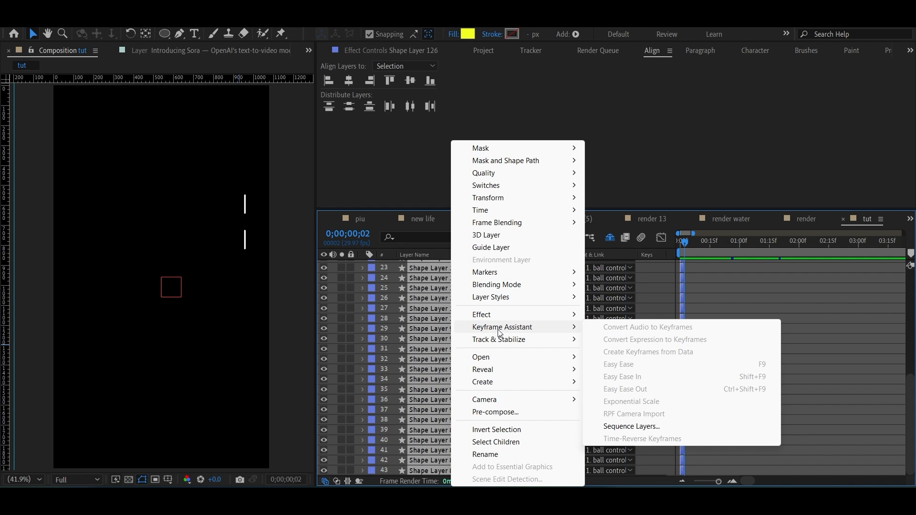
left_click(639, 426)
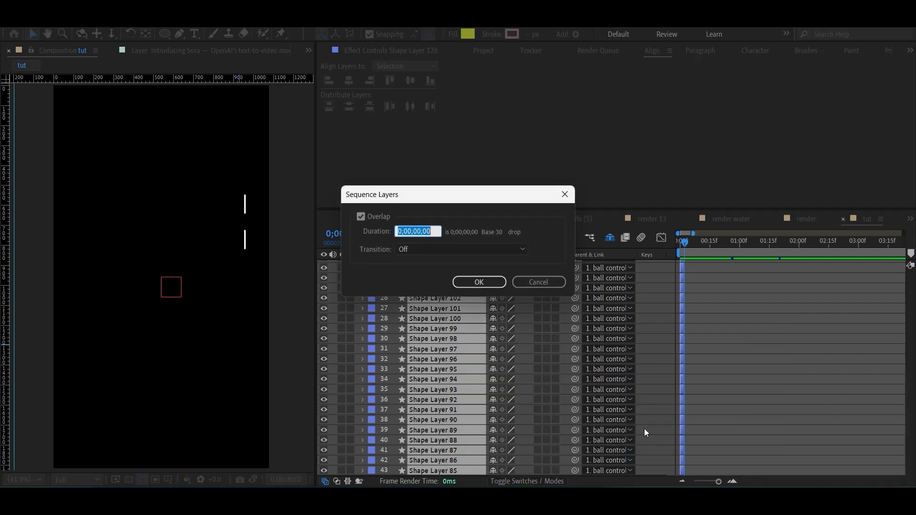
left_click(407, 252)
left_click(405, 251)
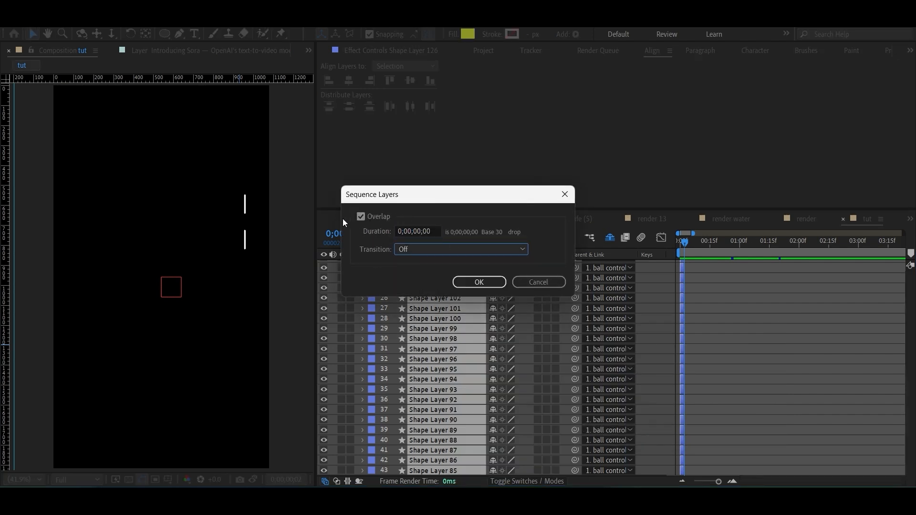
left_click(480, 285)
scroll(636, 351, "up", 5)
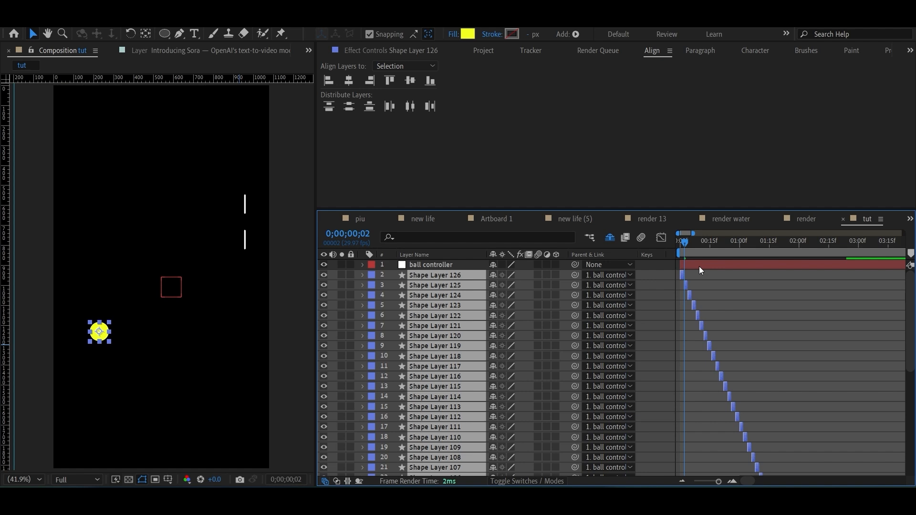
Preview the sequenced circles and end the work area just under 3 seconds, where the last circle appears.
key("space")
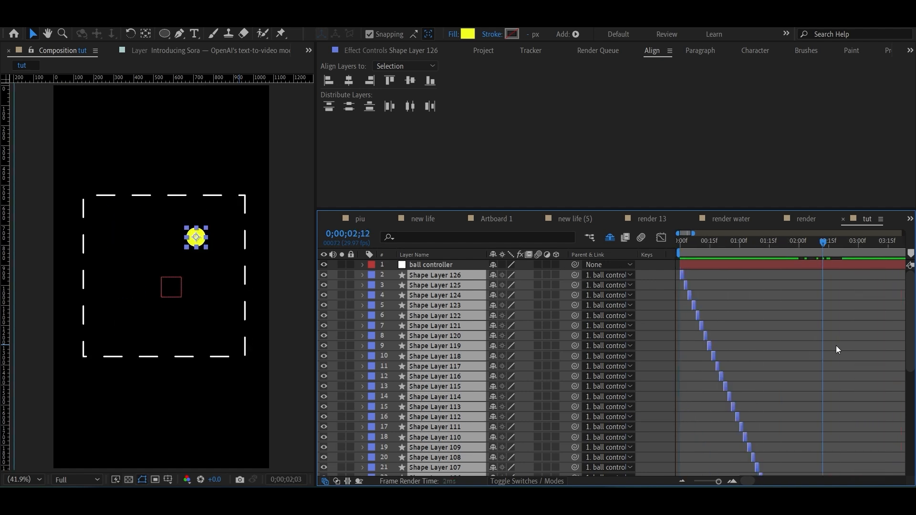
key("space")
scroll(835, 357, "down", 5)
key("n")
key("Home")
Extend the out points of all selected circle layers past the work area and preview the circles building up.
left_click_drag(694, 234, 803, 241)
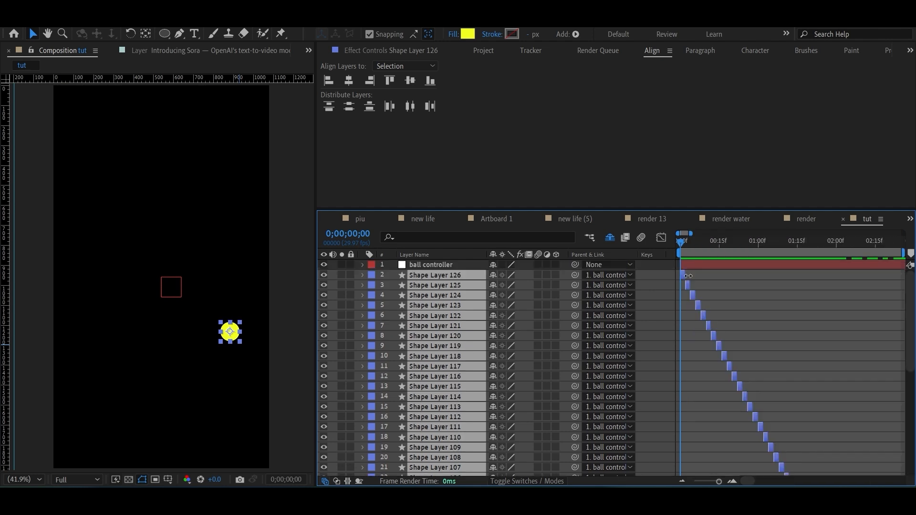
left_click_drag(688, 276, 907, 306)
key("space")
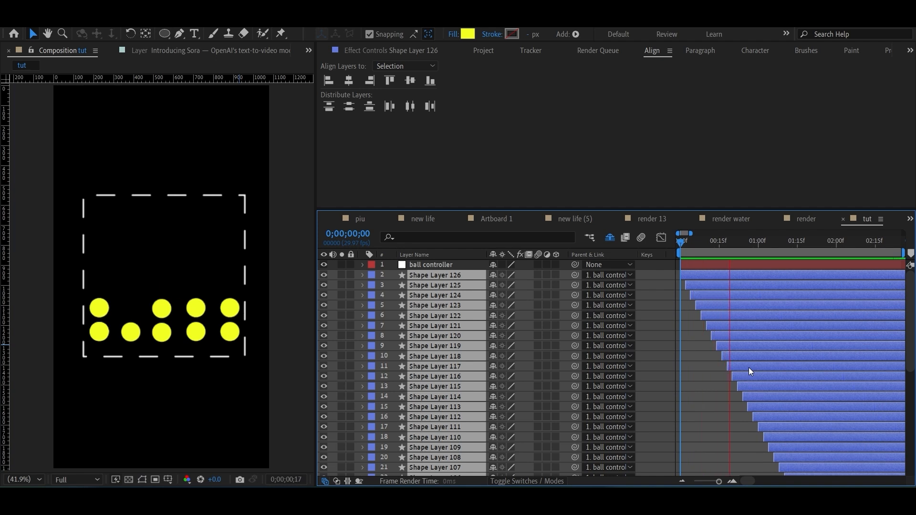
key("space")
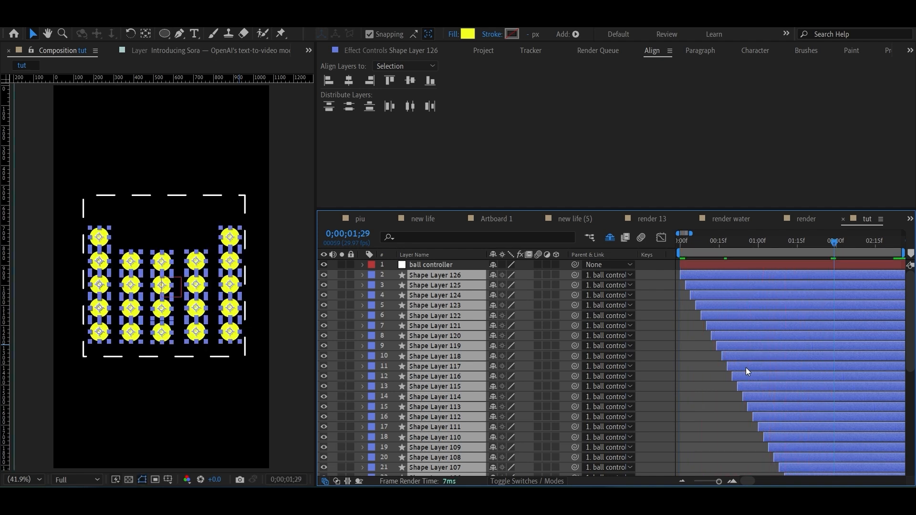
key("space")
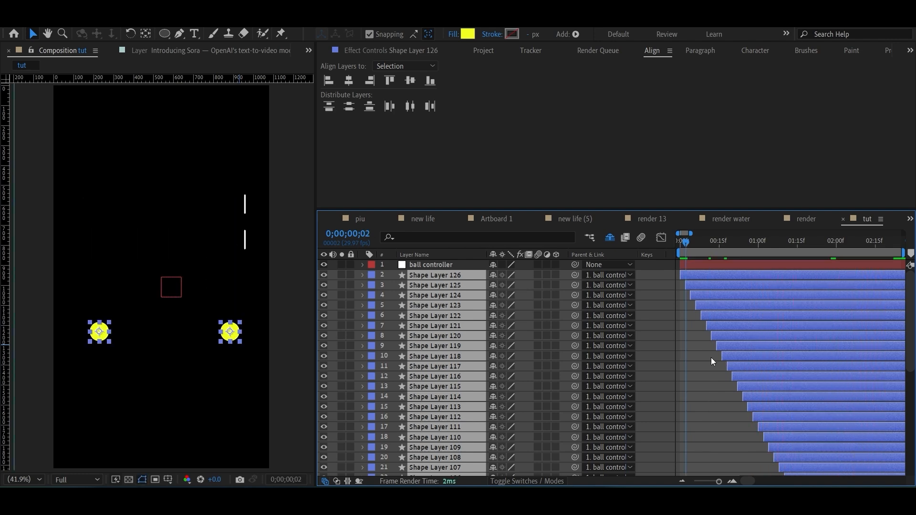
left_click(711, 357)
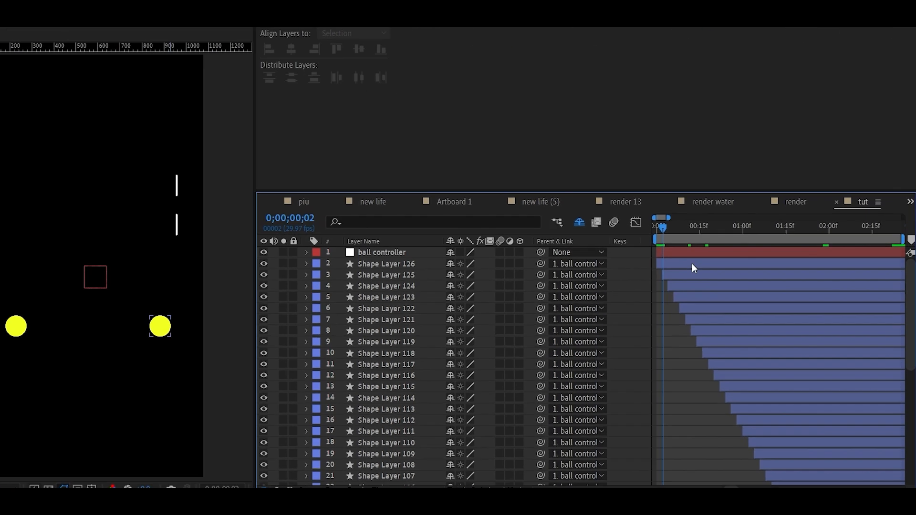
Keyframe Shape Layer 126's Opacity from 0% at 0;00;00;00 to 100% about three frames in, and preview the fade.
left_click(712, 276)
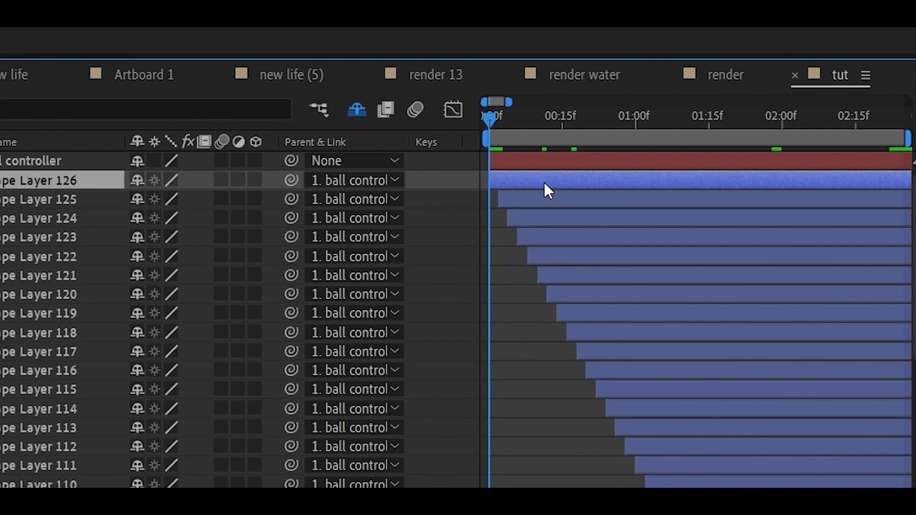
key("t")
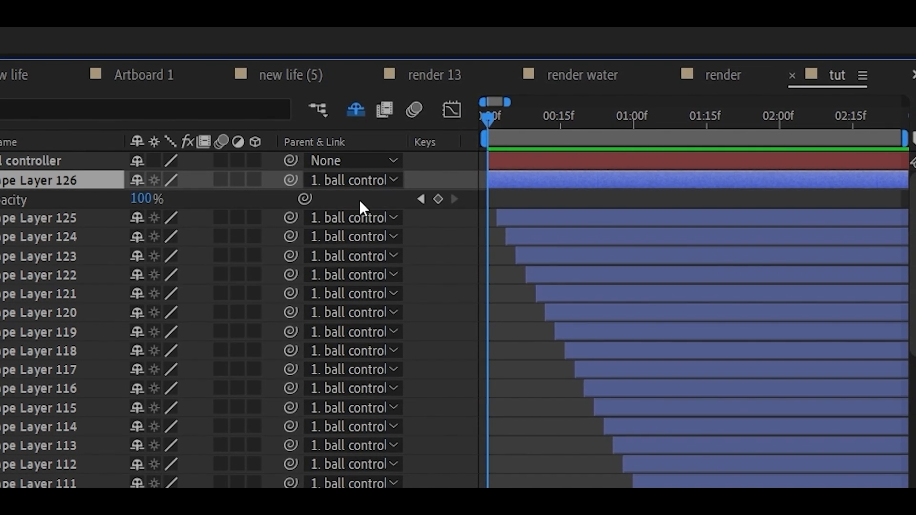
left_click(437, 199)
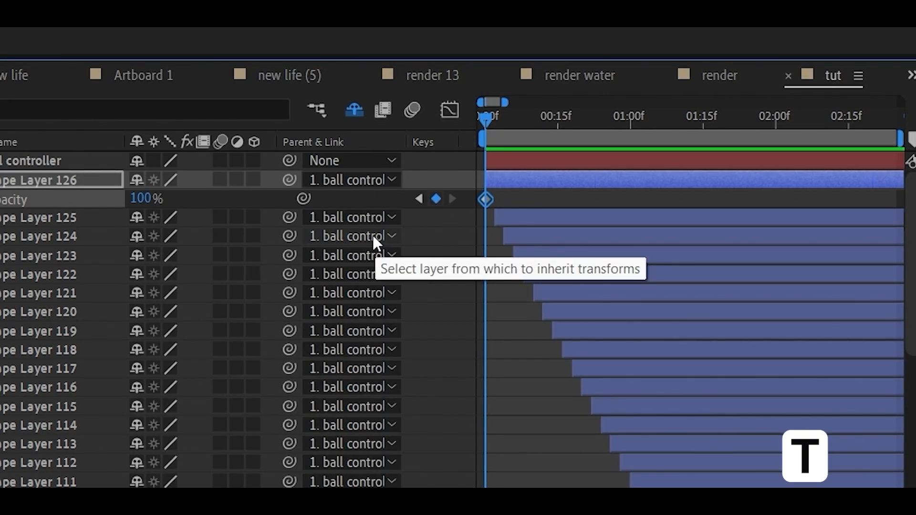
left_click_drag(489, 203, 506, 197)
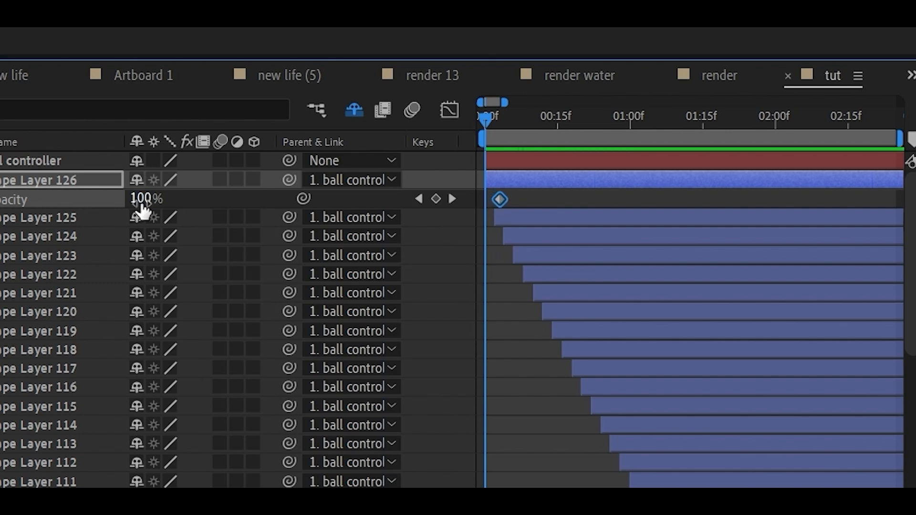
left_click_drag(144, 201, 10, 205)
key("space")
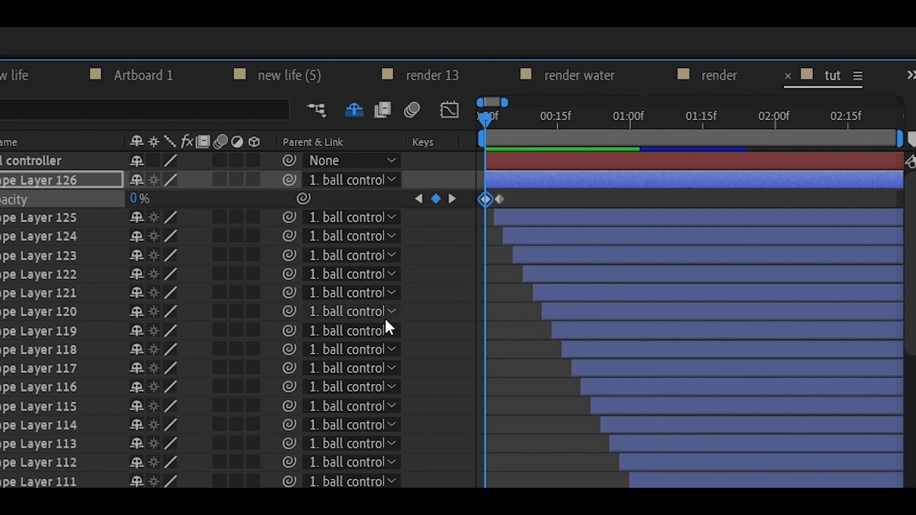
key("space")
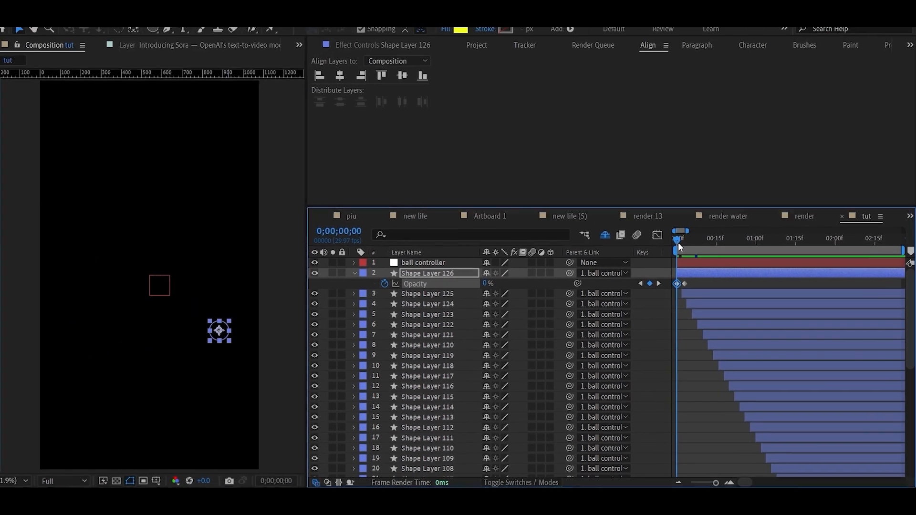
Move Shape Layer 126's 100% Opacity keyframe to about frame 5 and select both of its Opacity keyframes.
left_click(641, 217)
left_click_drag(690, 285, 694, 285)
left_click_drag(688, 242, 669, 248)
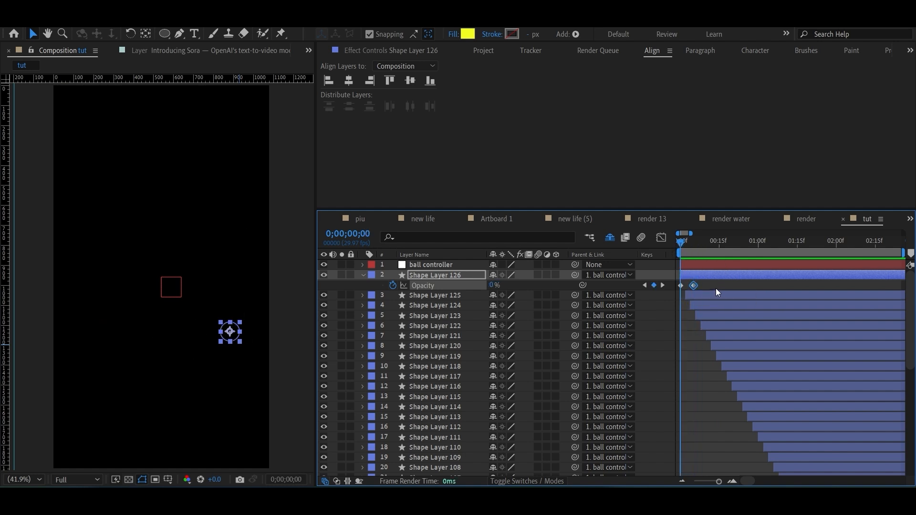
left_click_drag(716, 288, 671, 285)
scroll(699, 343, "down", 10)
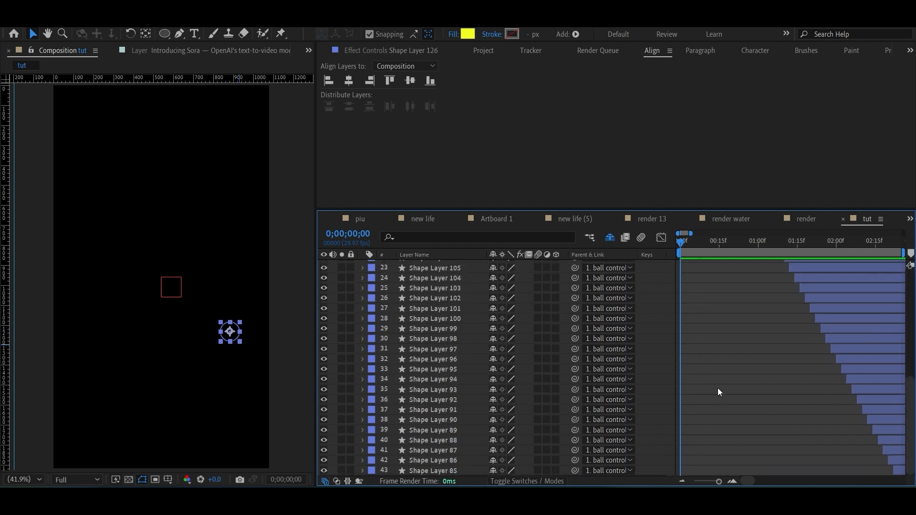
scroll(719, 389, "up", 10)
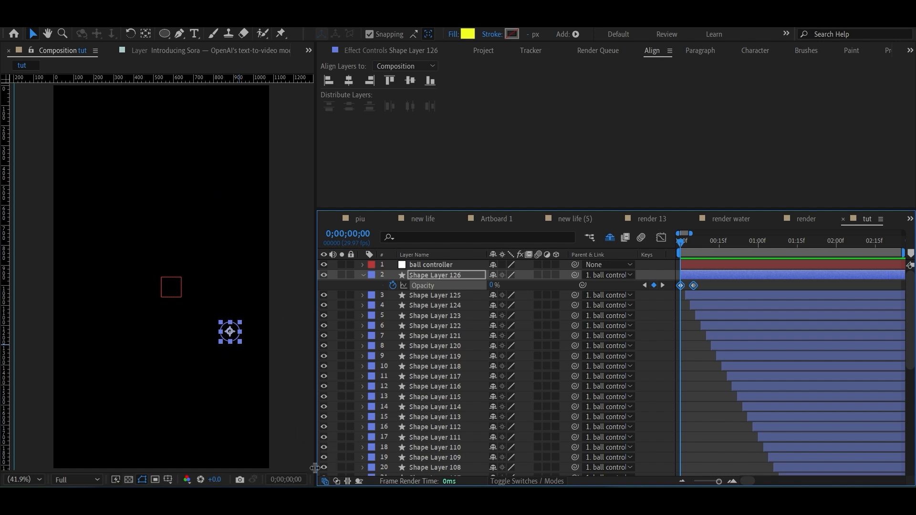
Preview the circles' staggered fade-ins and extend the work area's end to about 13 seconds.
left_click(689, 346)
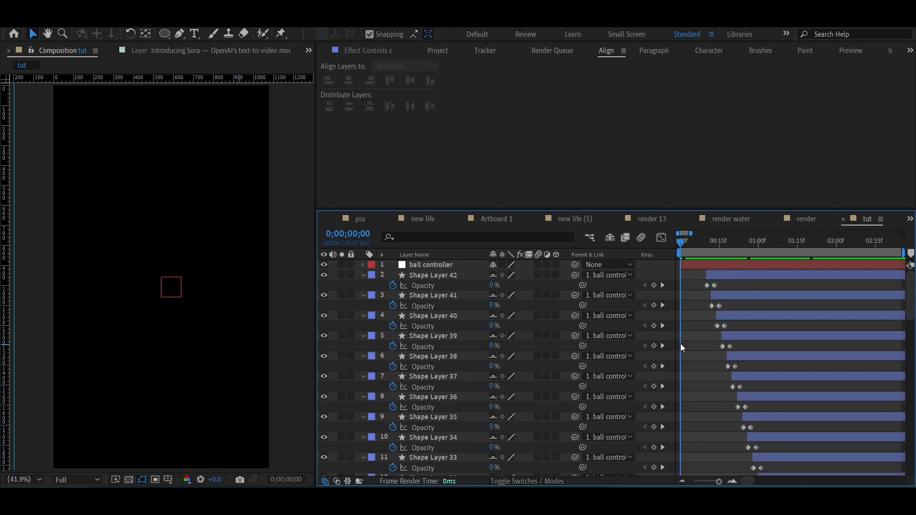
key("space")
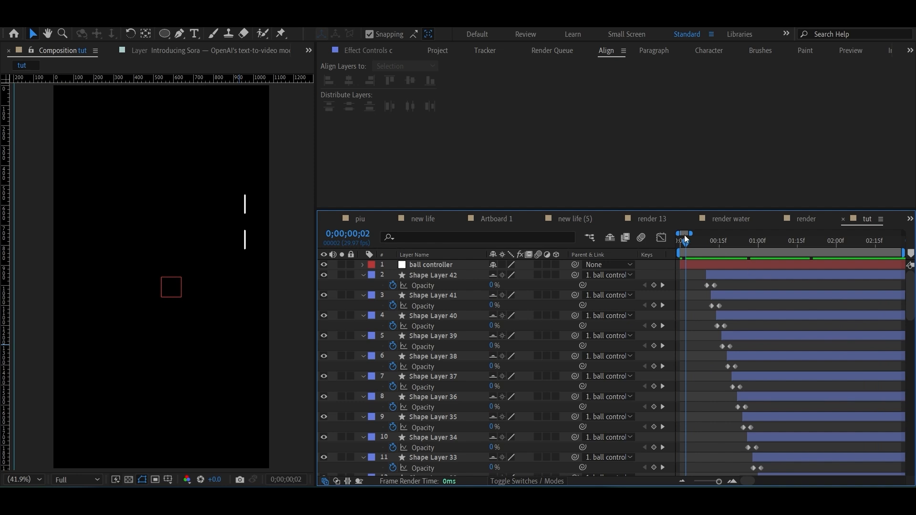
left_click_drag(692, 234, 757, 234)
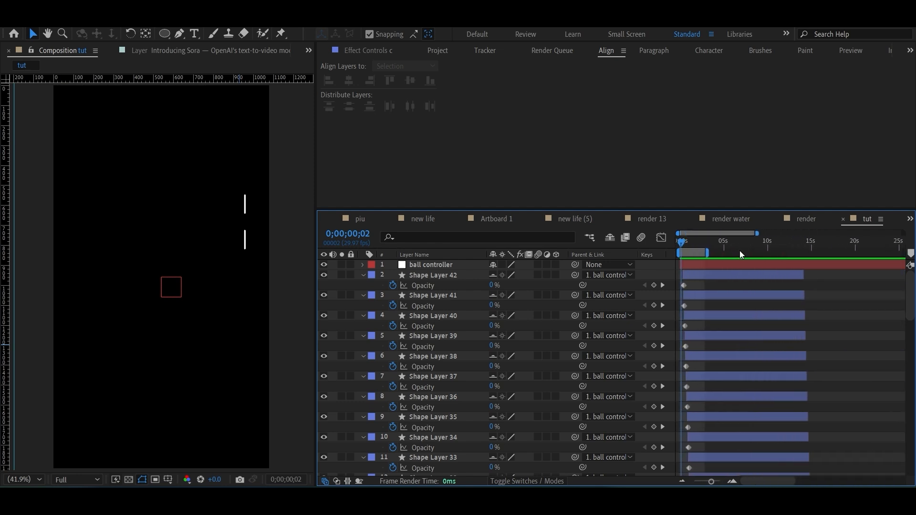
left_click_drag(711, 255, 767, 253)
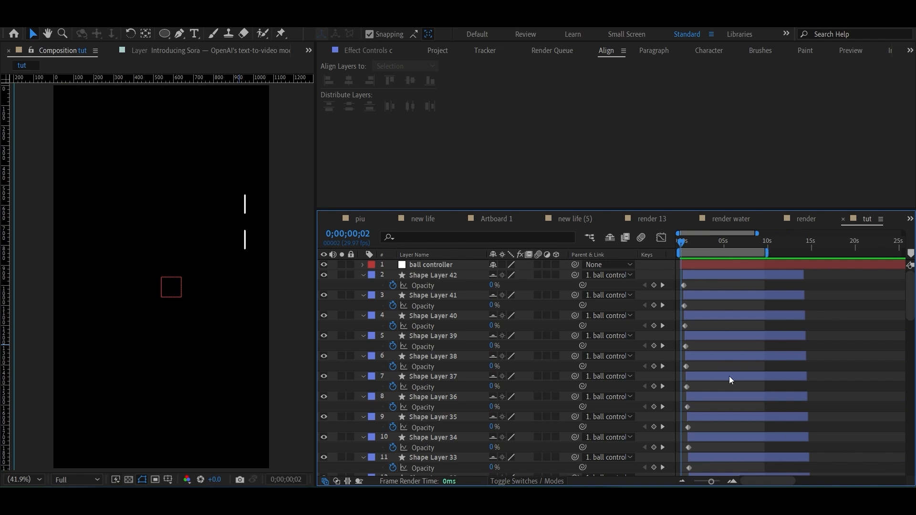
scroll(731, 379, "down", 15)
key("space")
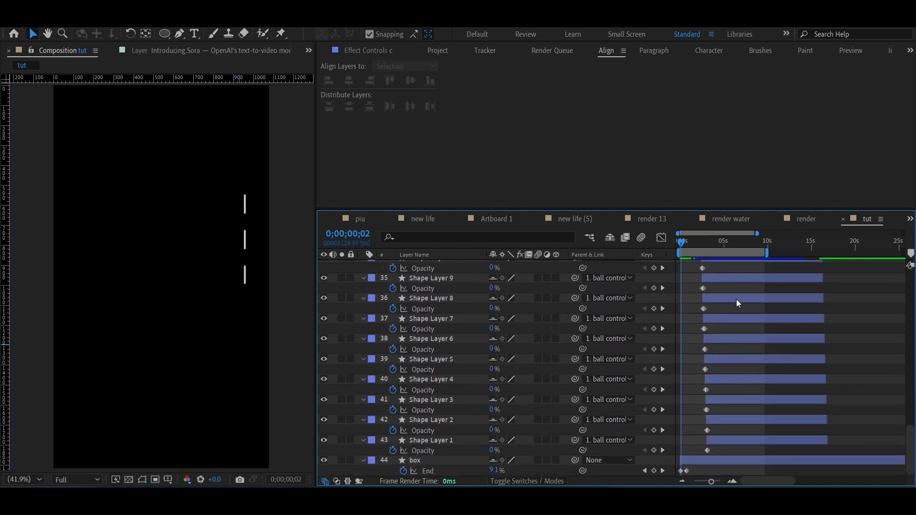
left_click_drag(768, 253, 806, 253)
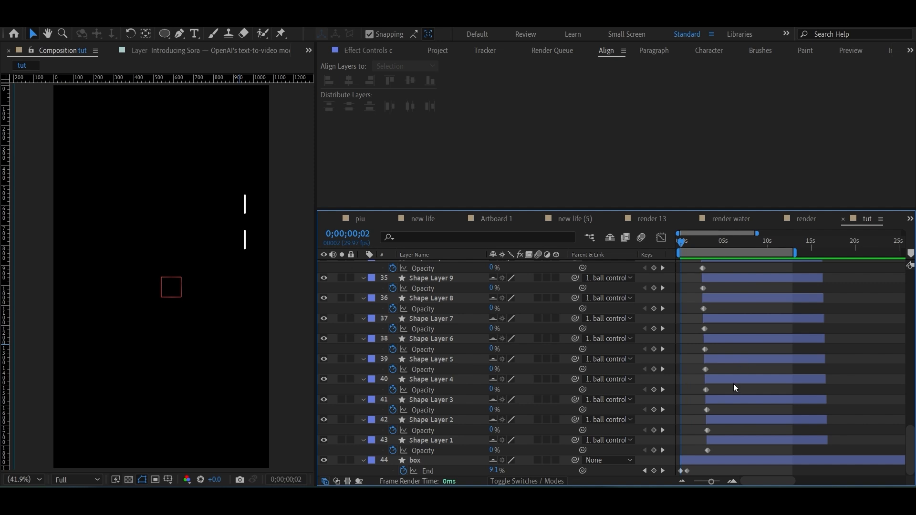
Search the effects for "ramp" and apply Gradient Ramp to Shape Layer 42.
scroll(766, 360, "up", 4)
scroll(773, 356, "up", 12)
left_click(710, 275)
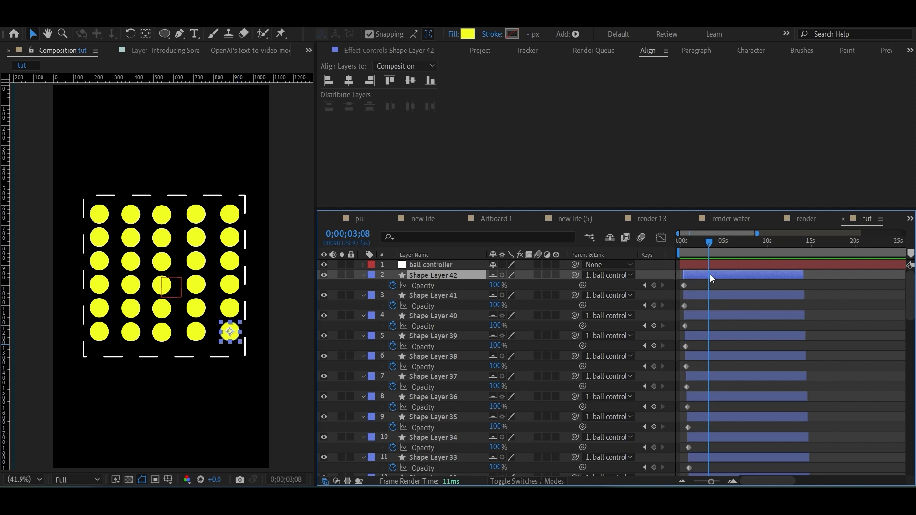
left_click(910, 51)
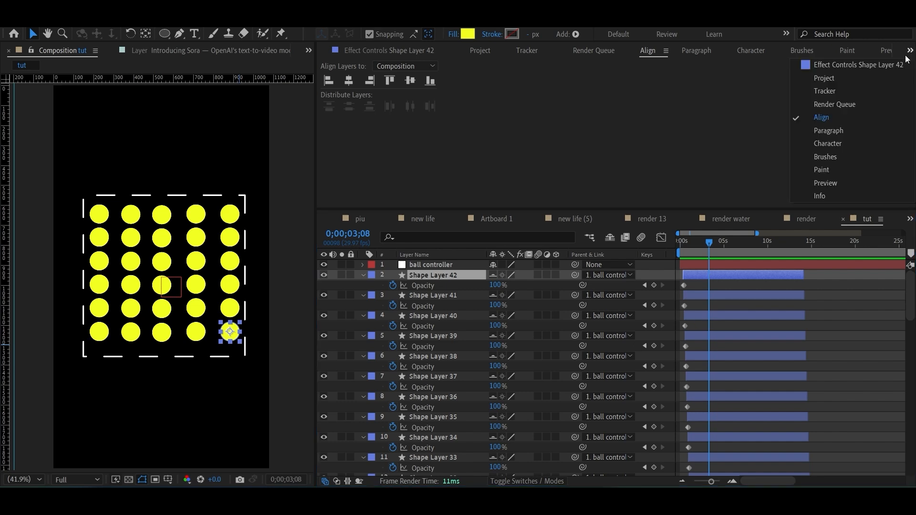
left_click(616, 129)
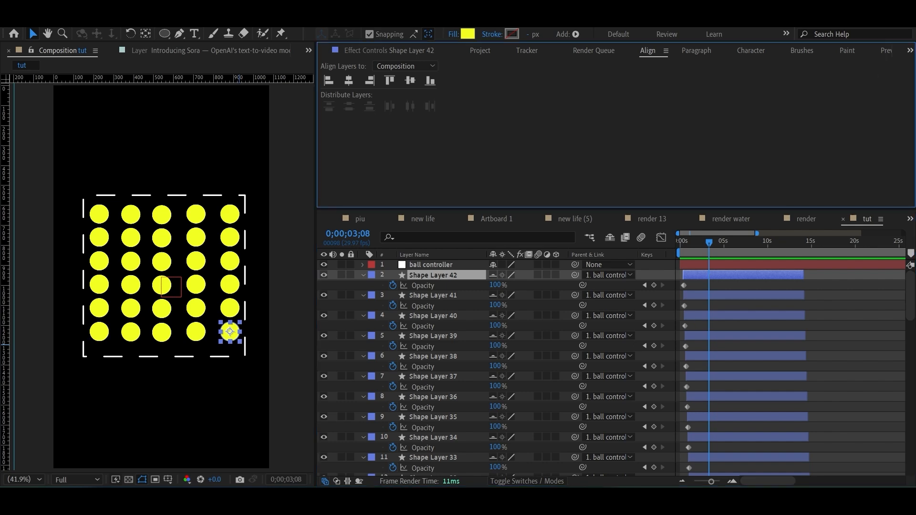
left_click(253, 14)
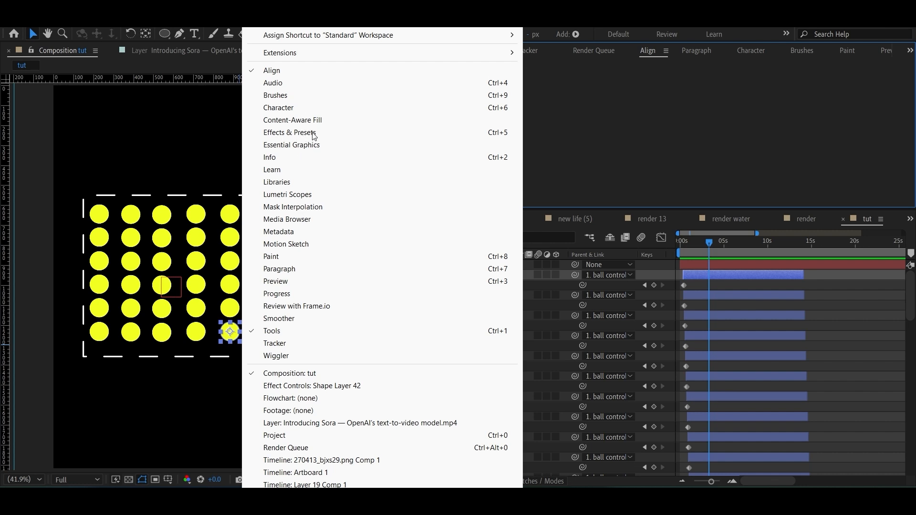
left_click(314, 133)
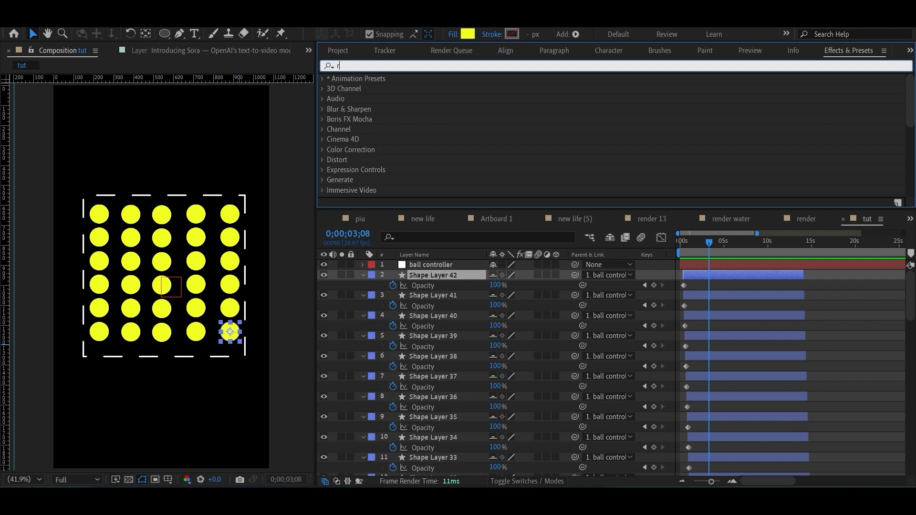
type("ramp")
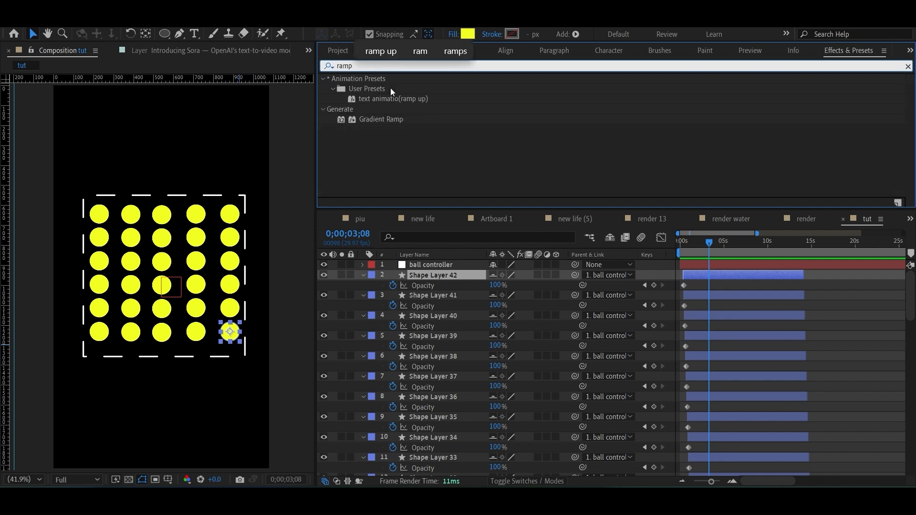
left_click_drag(380, 119, 730, 276)
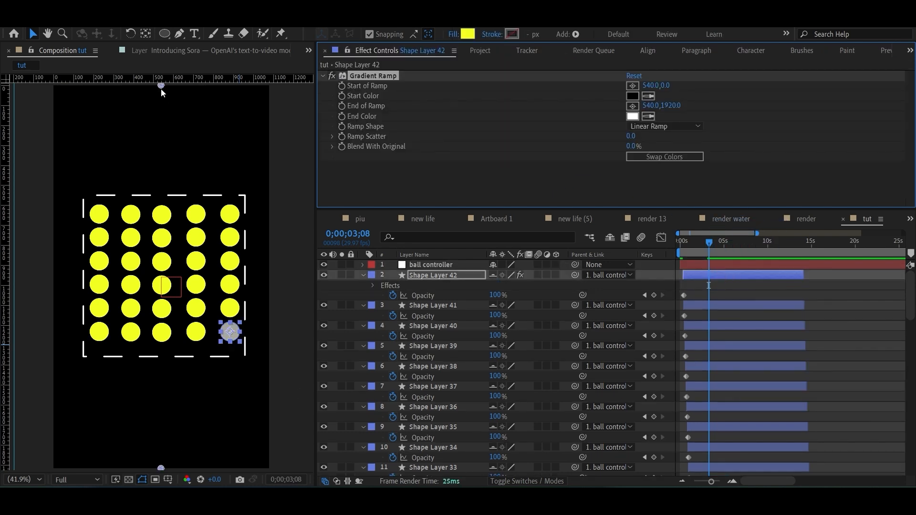
Place Shape Layer 42's Gradient Ramp diagonally across its circle, with the start at about 918, 1301 and the end at about 827, 1188.
left_click_drag(161, 85, 96, 178)
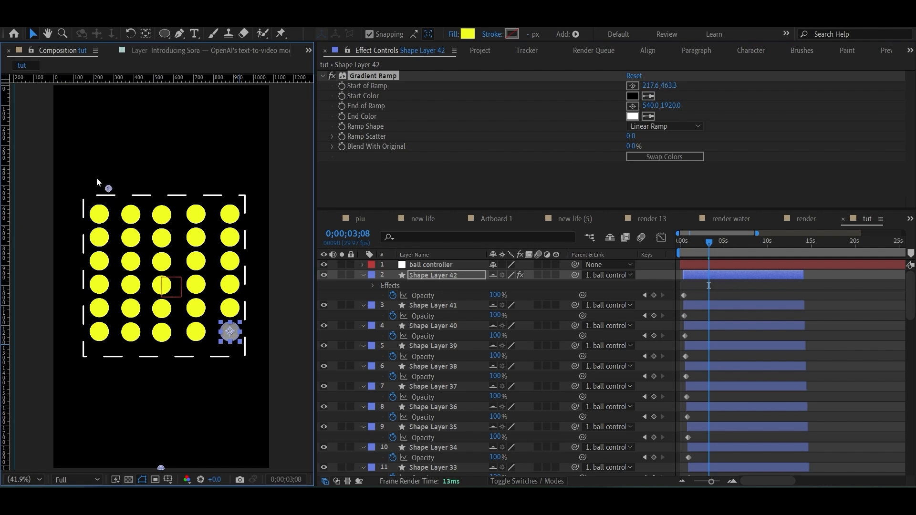
left_click_drag(162, 468, 176, 241)
left_click_drag(200, 280, 196, 284)
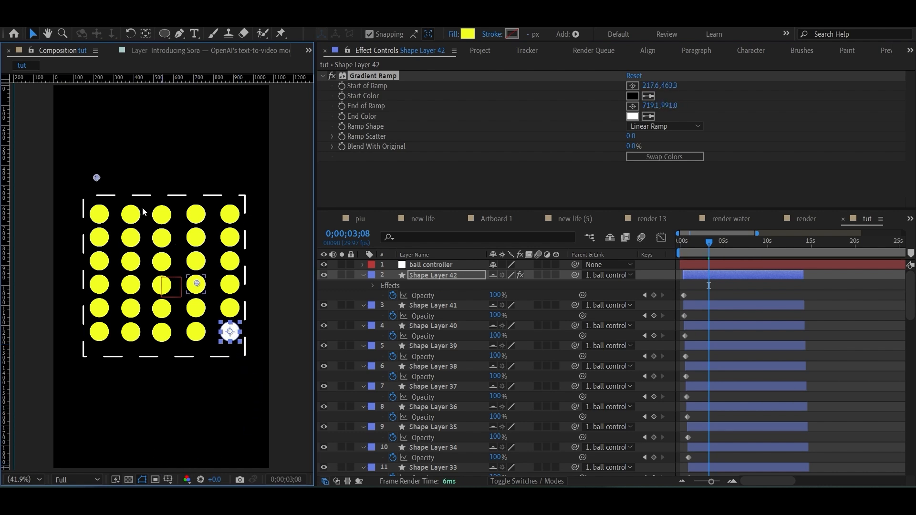
left_click_drag(97, 178, 234, 324)
scroll(245, 364, "up", 2)
key("space")
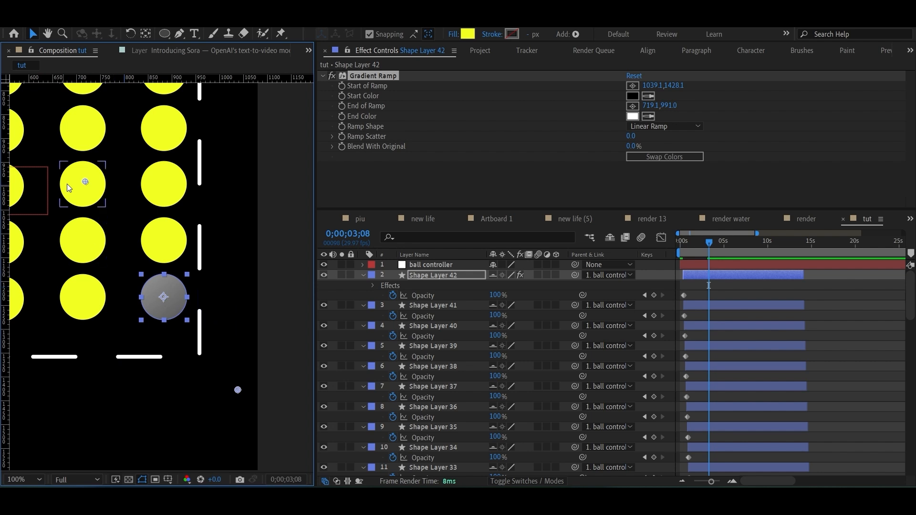
left_click_drag(85, 181, 133, 267)
left_click_drag(238, 389, 213, 360)
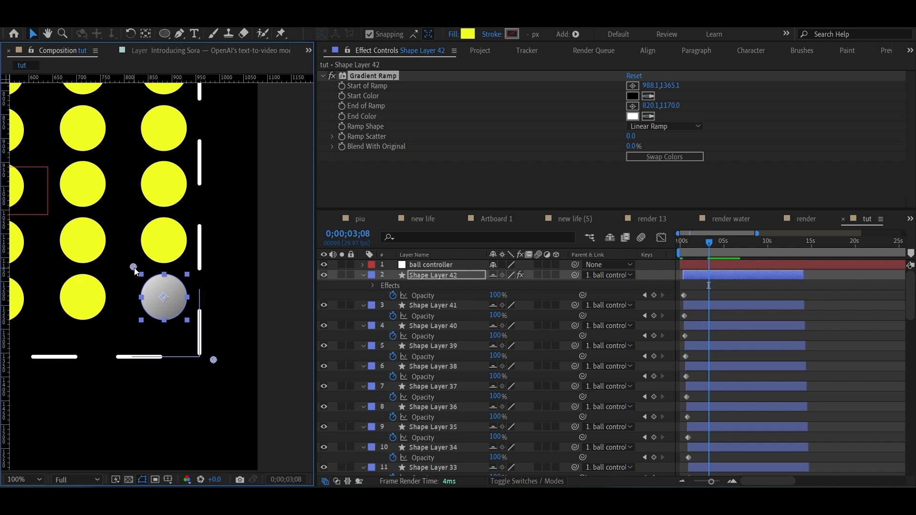
mouse_move(134, 268)
left_mouse_down()
mouse_move(145, 279)
mouse_move(137, 276)
left_mouse_up()
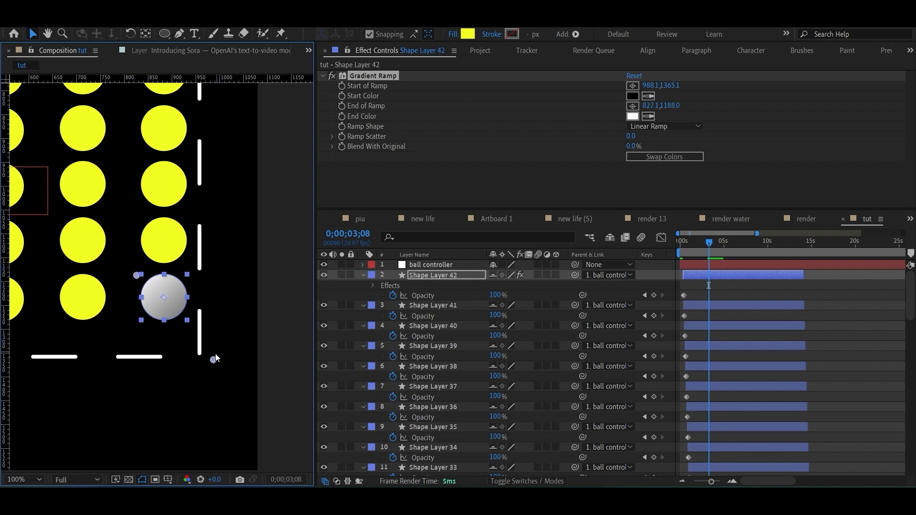
left_click_drag(214, 360, 183, 329)
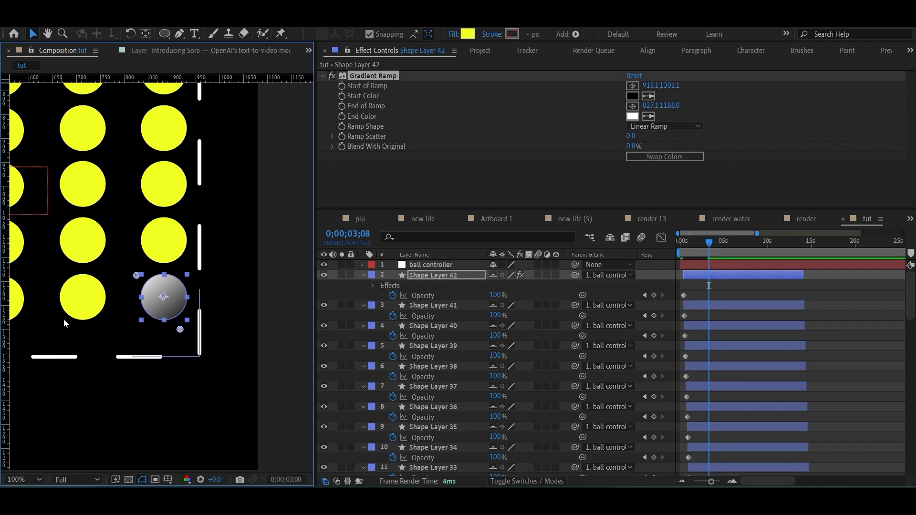
Search the effects for "ramp", apply Gradient Ramp to Shape Layer 35, and place its ramp points diagonally across the circle.
left_click(163, 242)
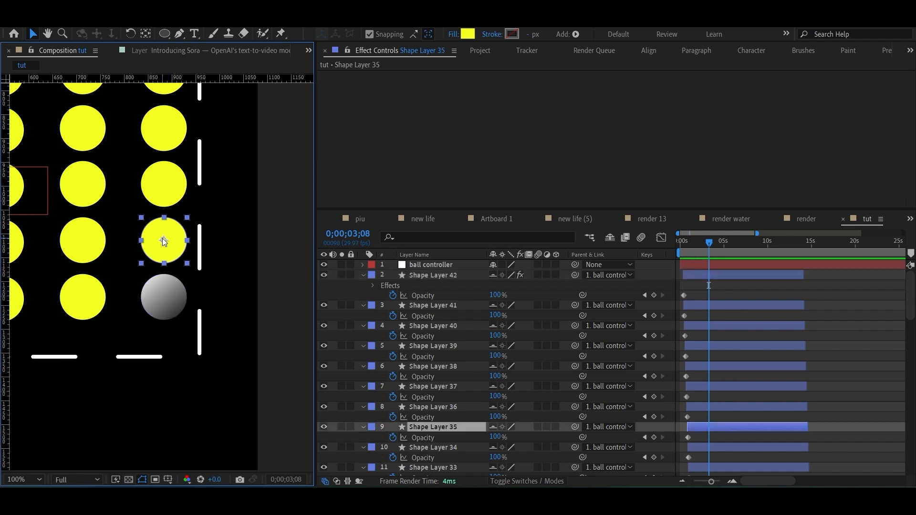
key("ctrl+space")
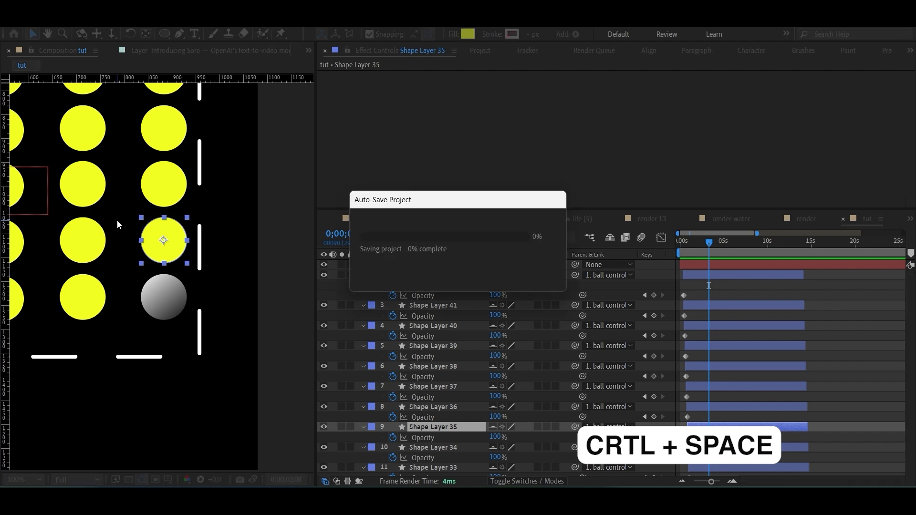
key("a")
key("ctrl+space")
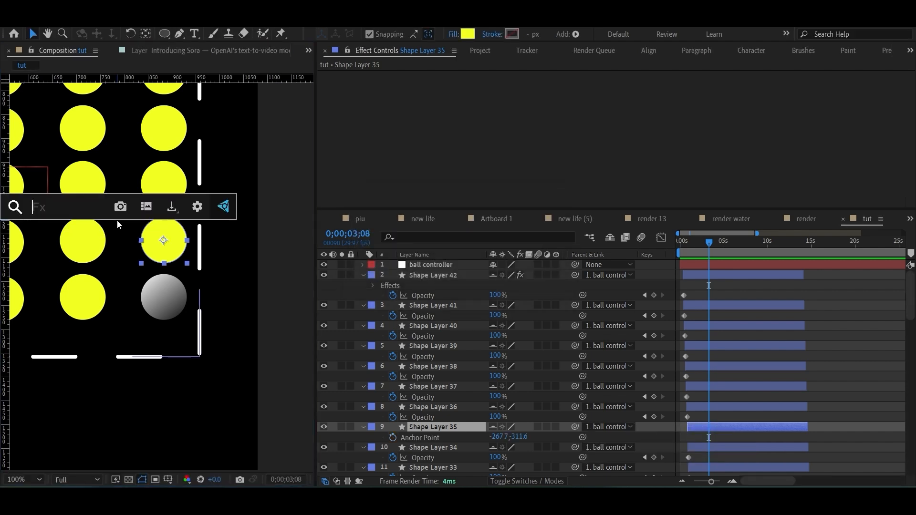
type("ramp")
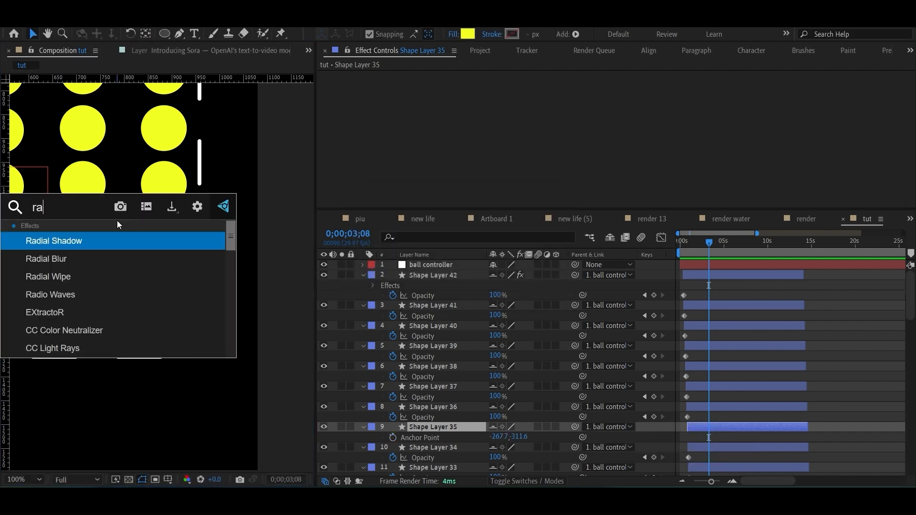
key("Return")
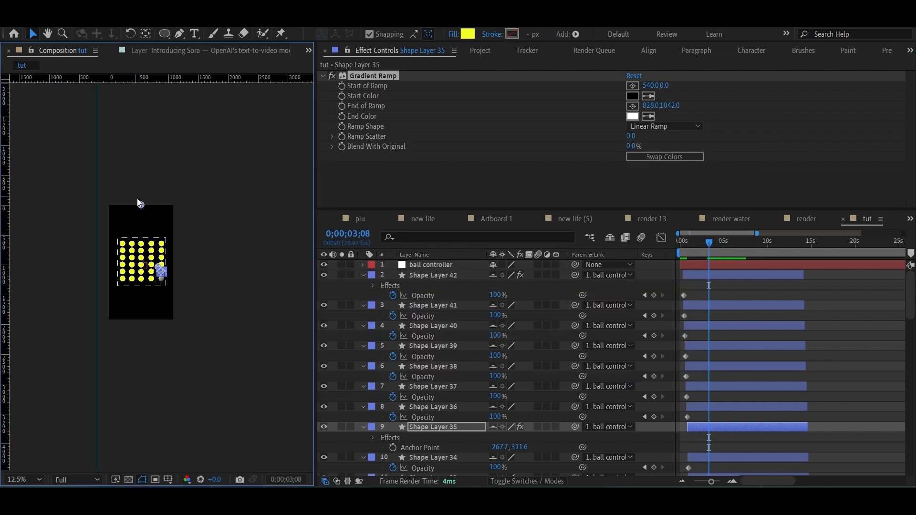
left_click_drag(147, 211, 199, 277)
scroll(200, 277, "up", 6)
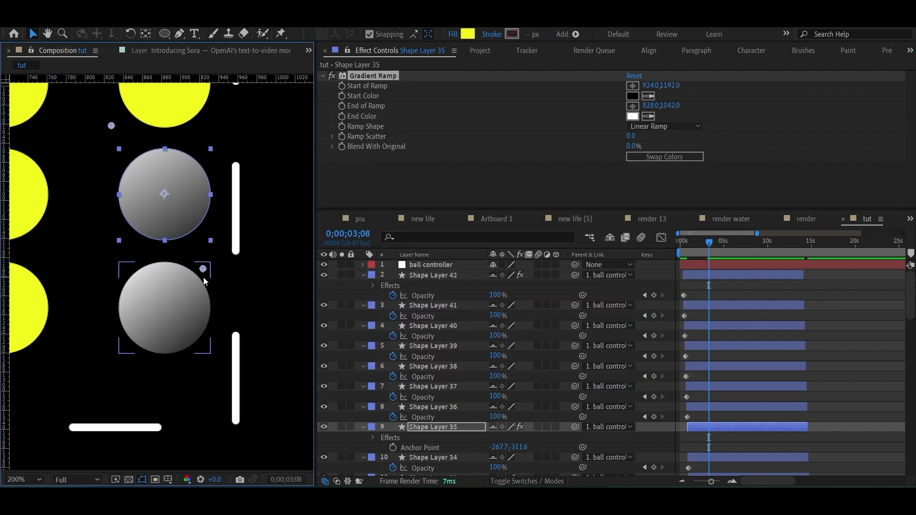
Set Shape Layer 35's Gradient Ramp End Color to the circles' yellow fill F2FF22 and its Start Color to a near-black olive.
left_click(649, 96)
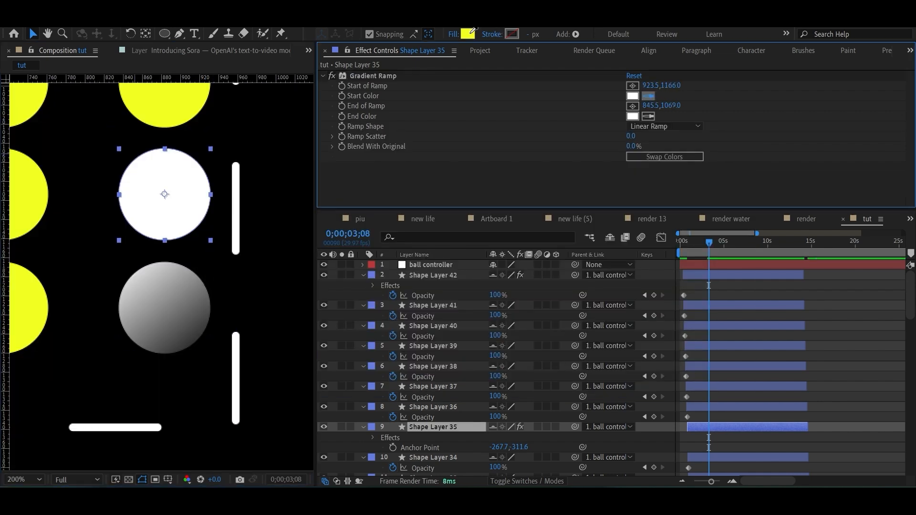
left_click(470, 35)
left_click(648, 116)
left_click(631, 96)
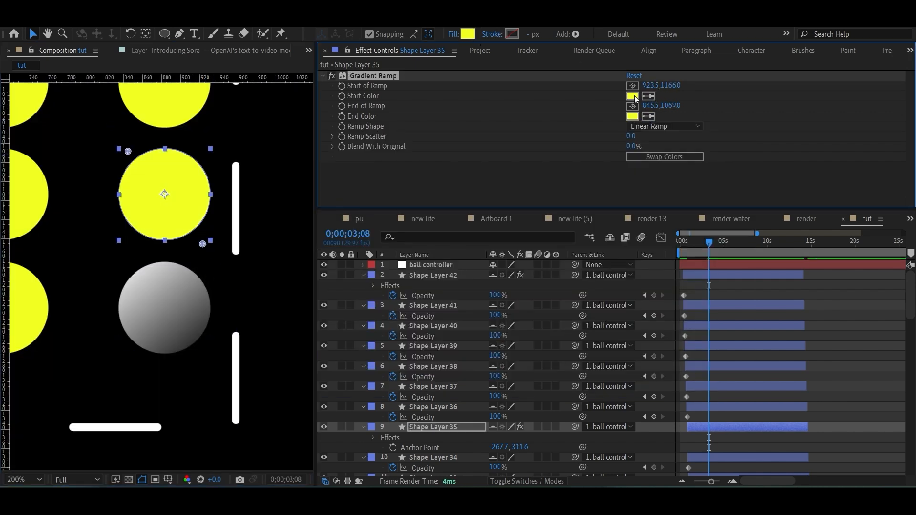
left_click(633, 116)
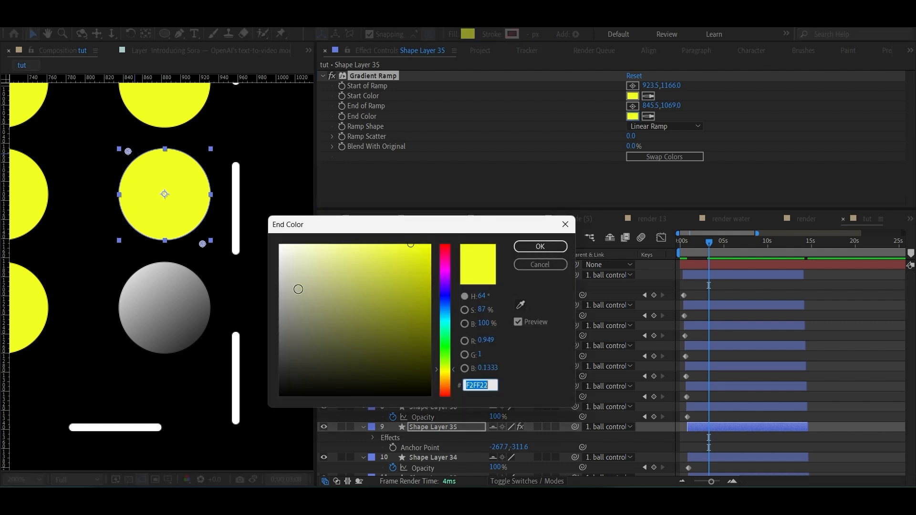
left_click_drag(296, 288, 432, 331)
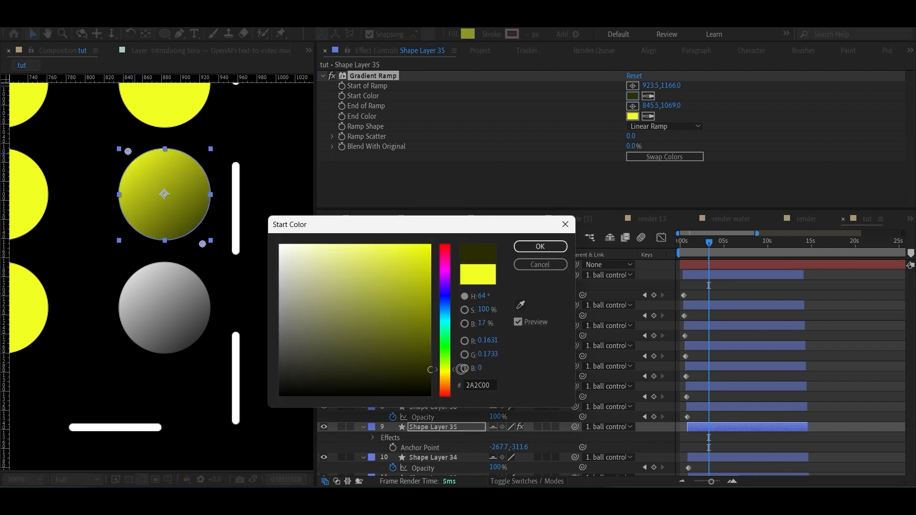
left_click_drag(461, 369, 468, 382)
left_click(540, 246)
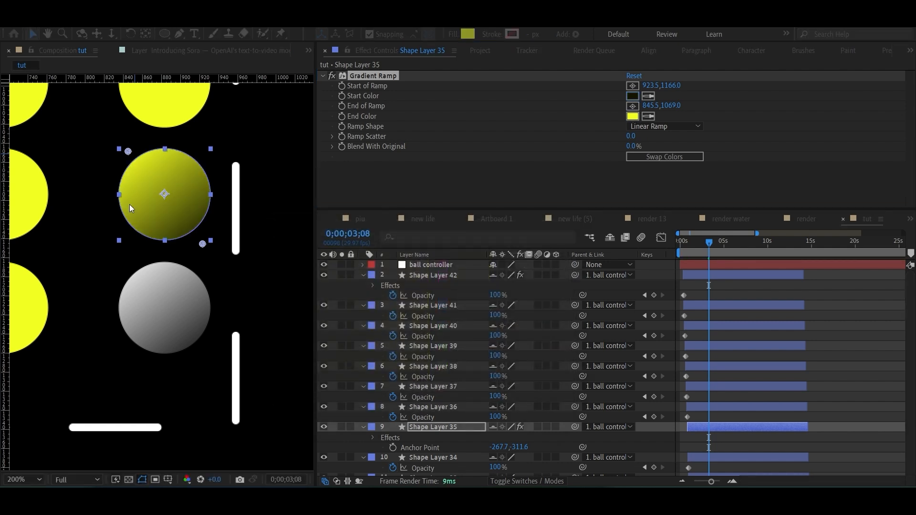
Select the yellow Gradient Ramp effect on Shape Layer 35 for copying.
scroll(176, 339, "down", 3)
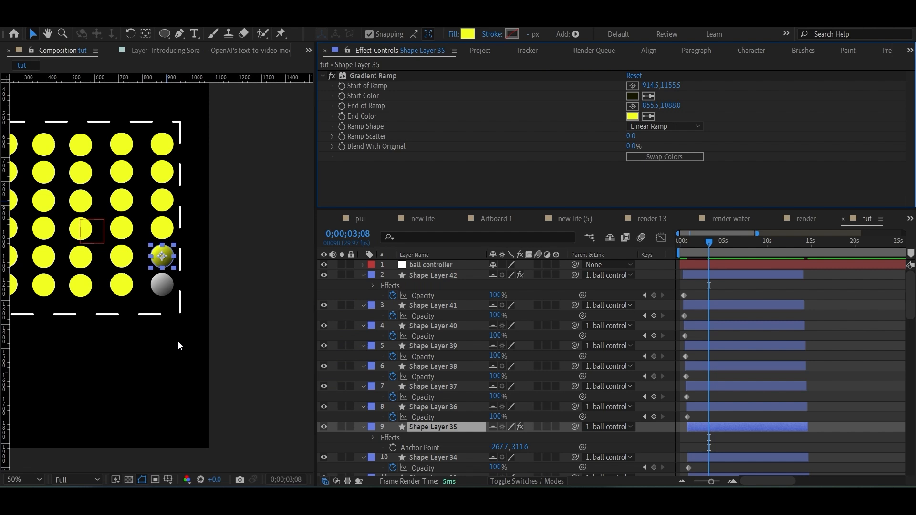
left_click(240, 370)
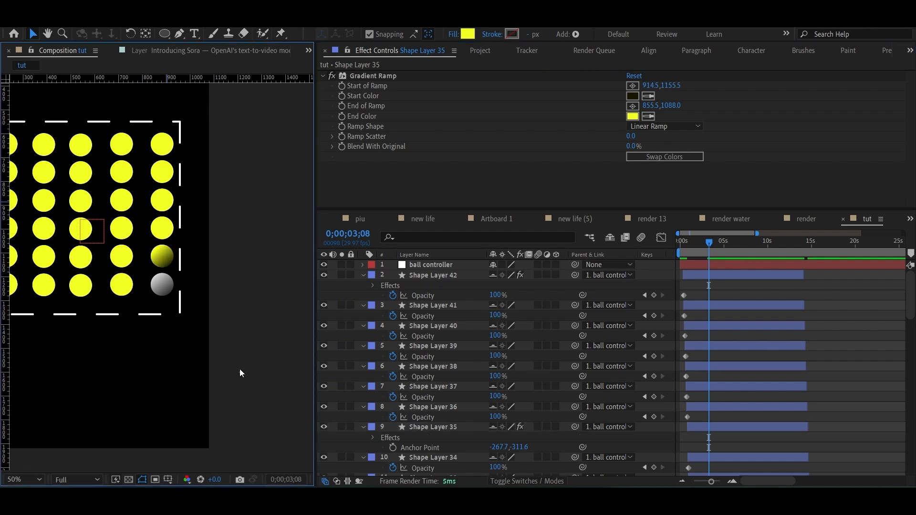
left_click(169, 262)
left_click(163, 285)
left_click(191, 305)
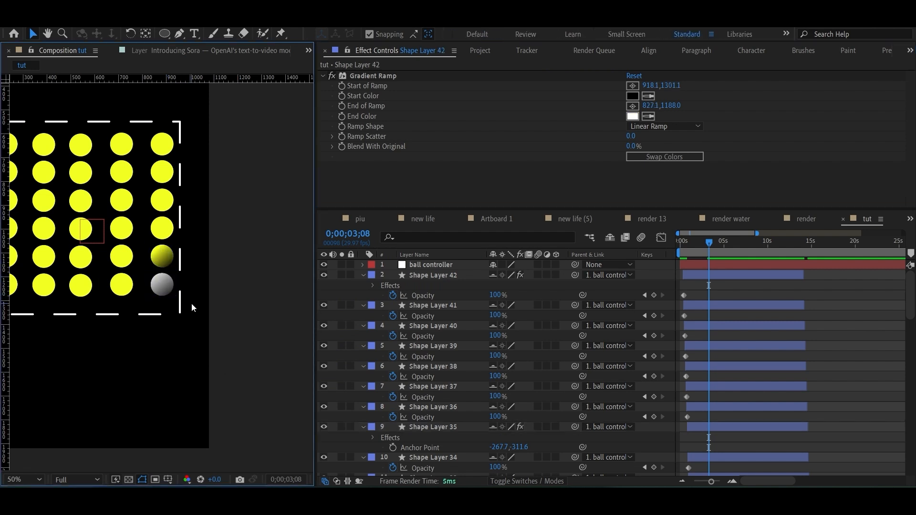
left_click(162, 257)
left_click(368, 76)
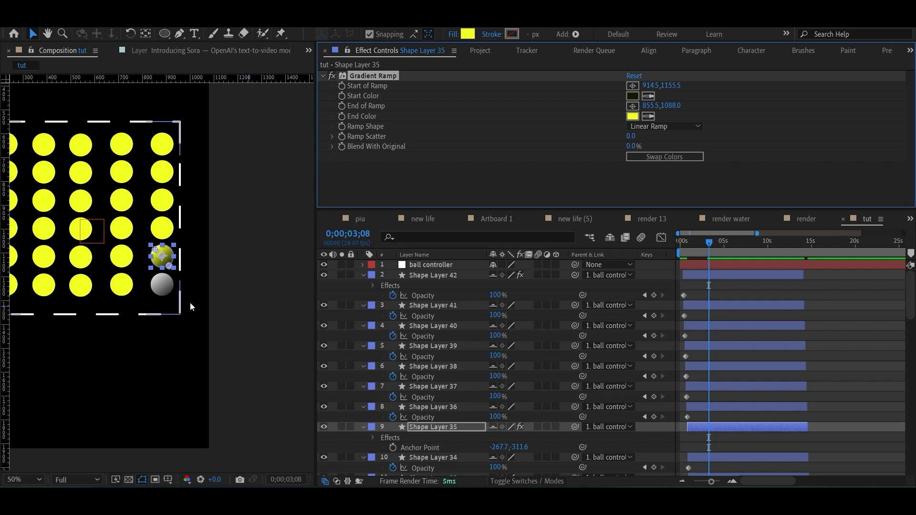
Paste the yellow Gradient Ramp onto the circles in the upper three rows, leaving out the third row's last circle.
scroll(125, 199, "up", 1)
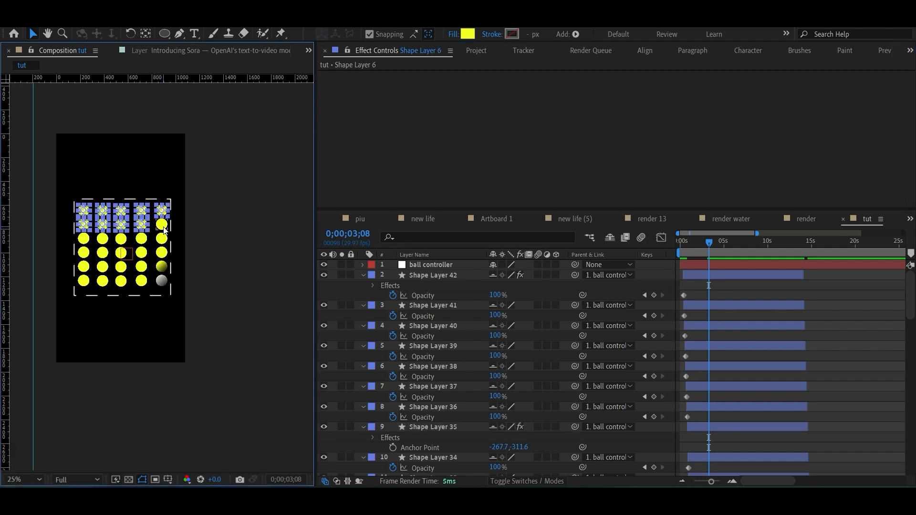
left_click(163, 227, "shift")
left_click(83, 240, "shift")
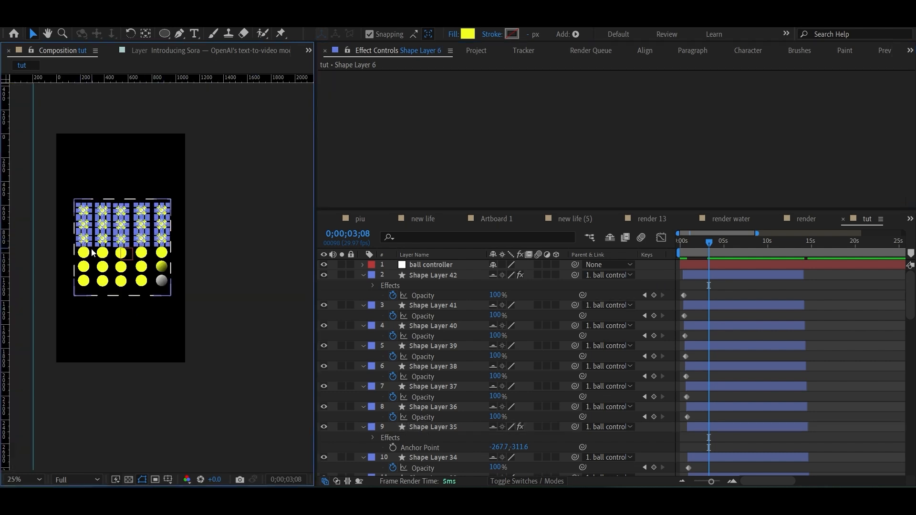
left_click(87, 251, "shift")
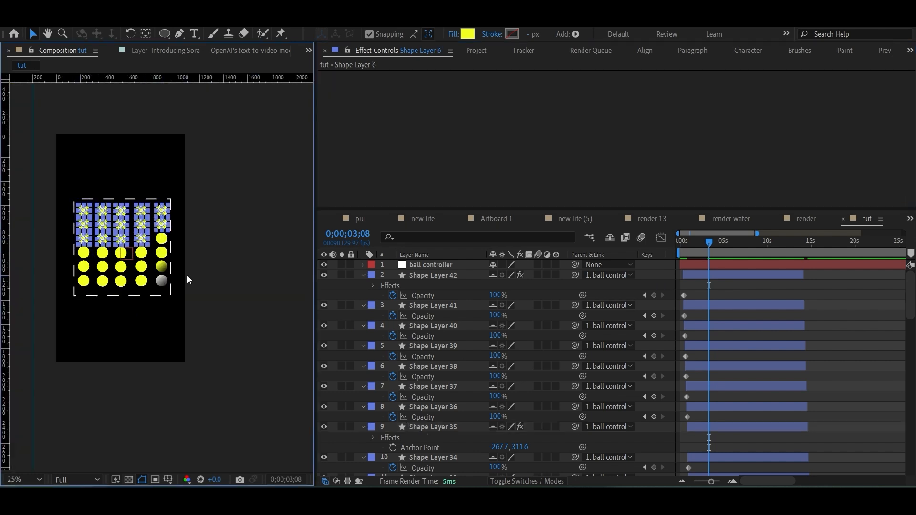
left_click(196, 314)
key("period")
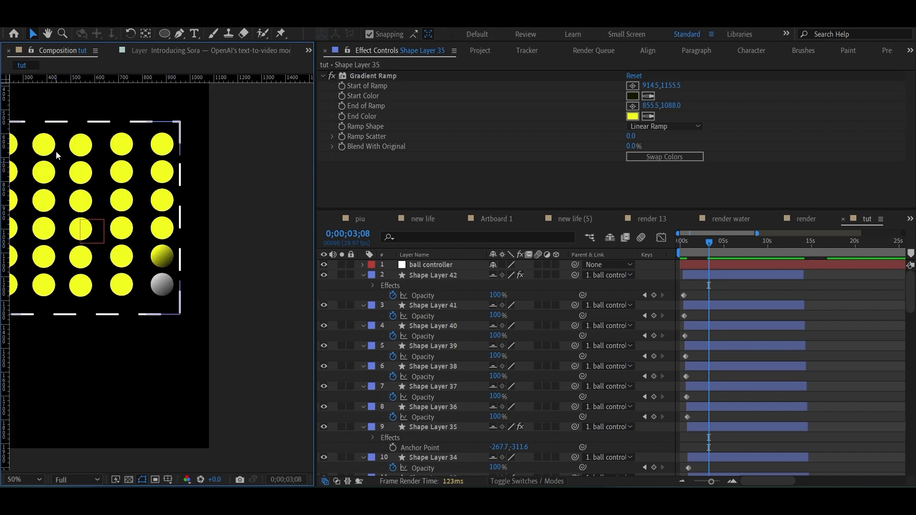
Place Shape Layer 6's Gradient Ramp start at about 303, 737 and its end at about 164, 583.
left_click(45, 146)
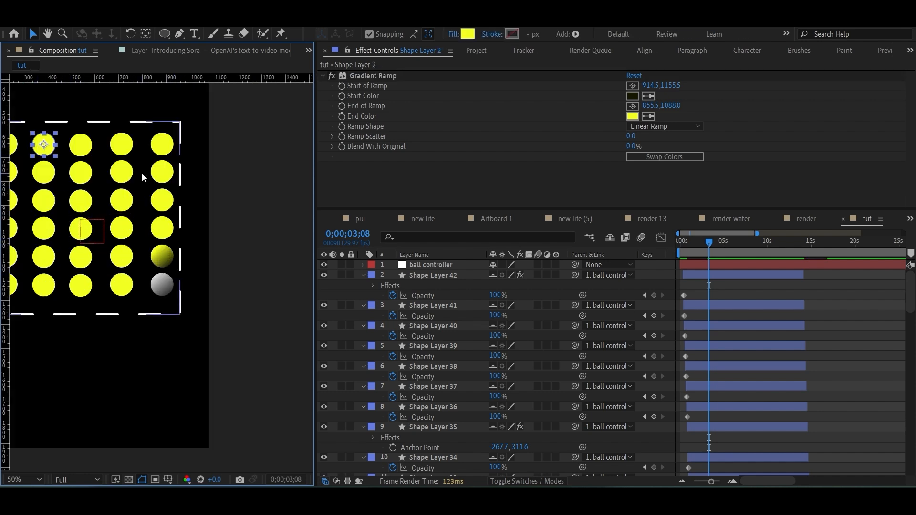
key("comma")
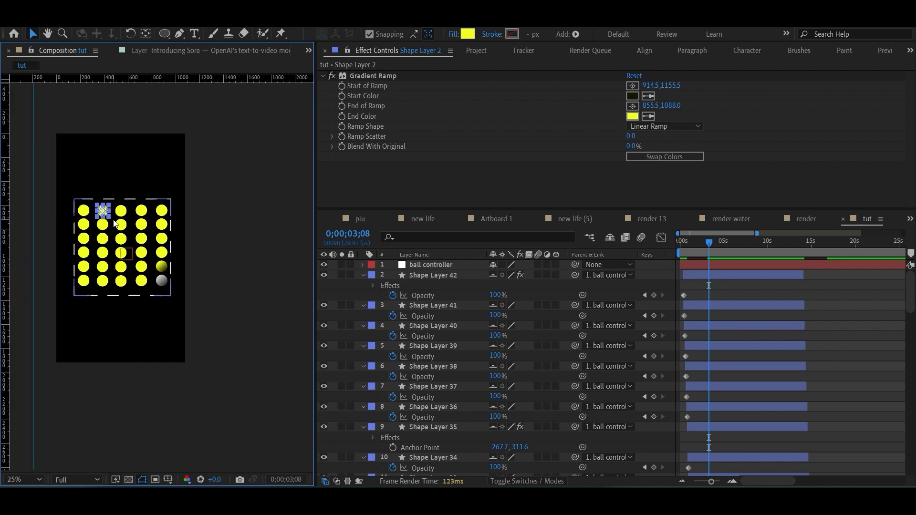
left_click(81, 210)
scroll(643, 360, "down", 10)
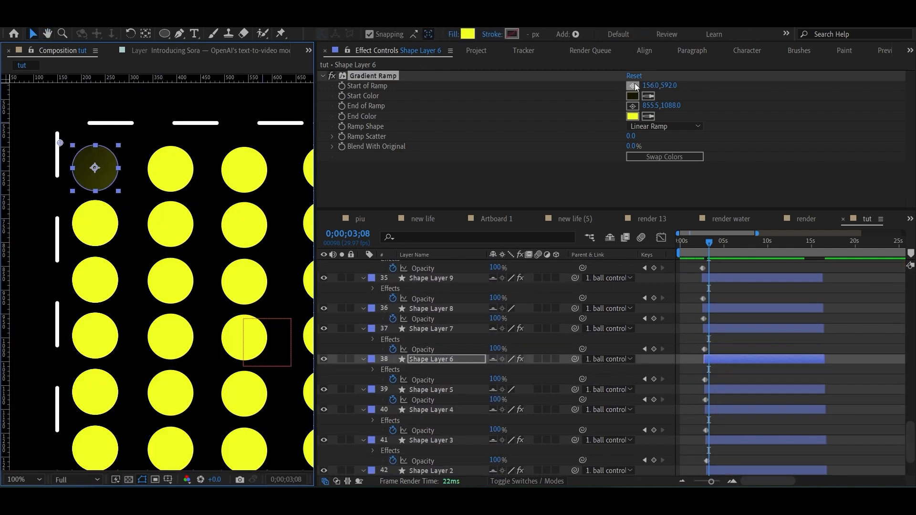
left_click(634, 85)
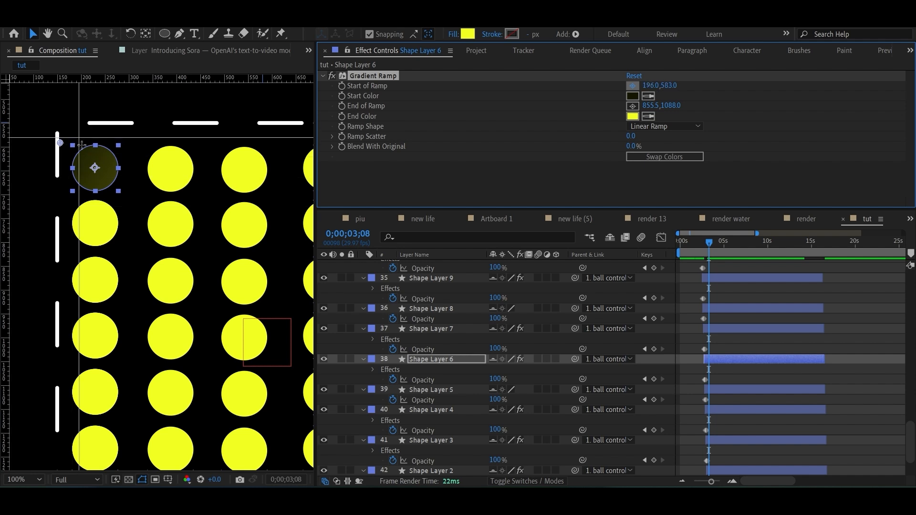
left_click(71, 140)
mouse_move(71, 140)
left_mouse_down()
mouse_move(152, 213)
mouse_move(137, 203)
mouse_move(132, 218)
left_mouse_up()
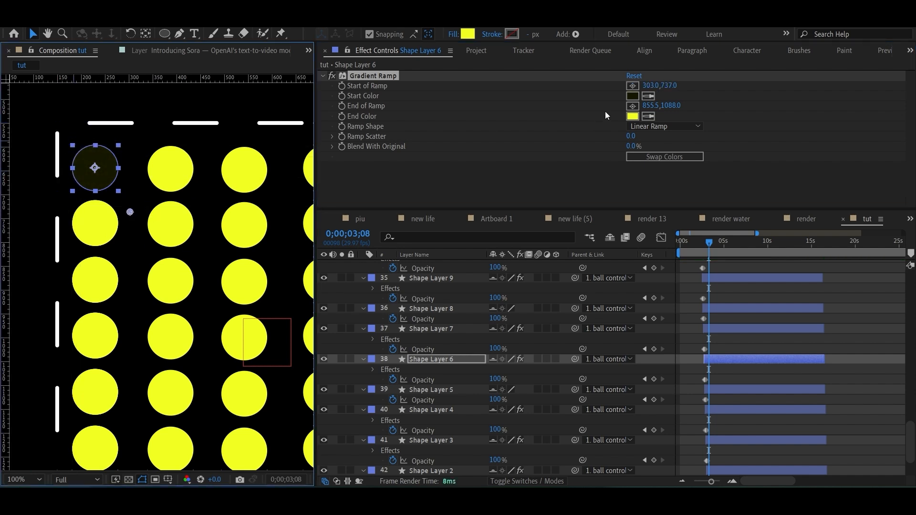
left_click(633, 109)
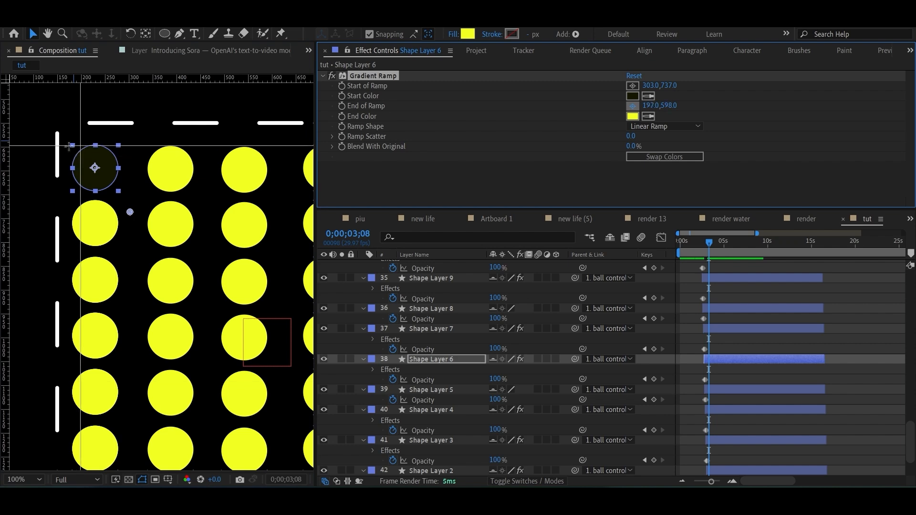
left_click(66, 145)
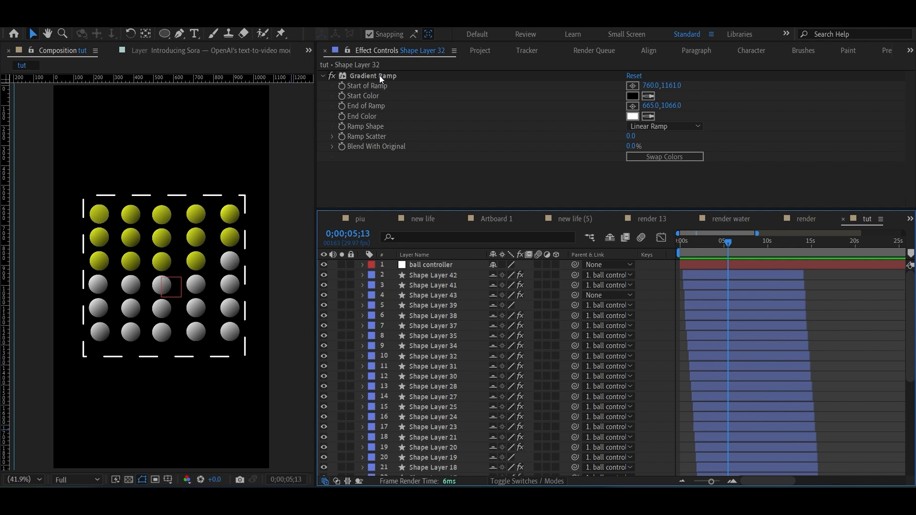
Examine the Gradient Ramp settings of the grey and yellow circles, including Shape Layers 32, 6 and 4.
left_click(380, 76)
left_click(107, 211)
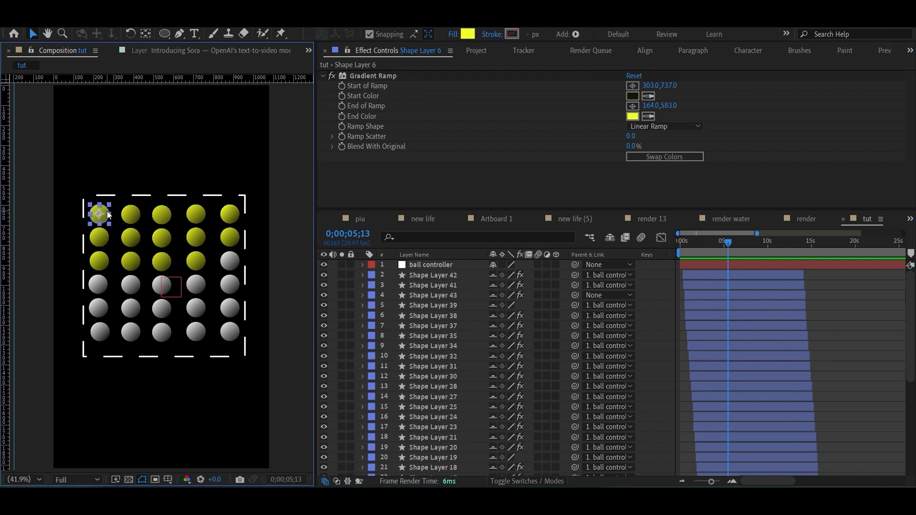
left_click(413, 184)
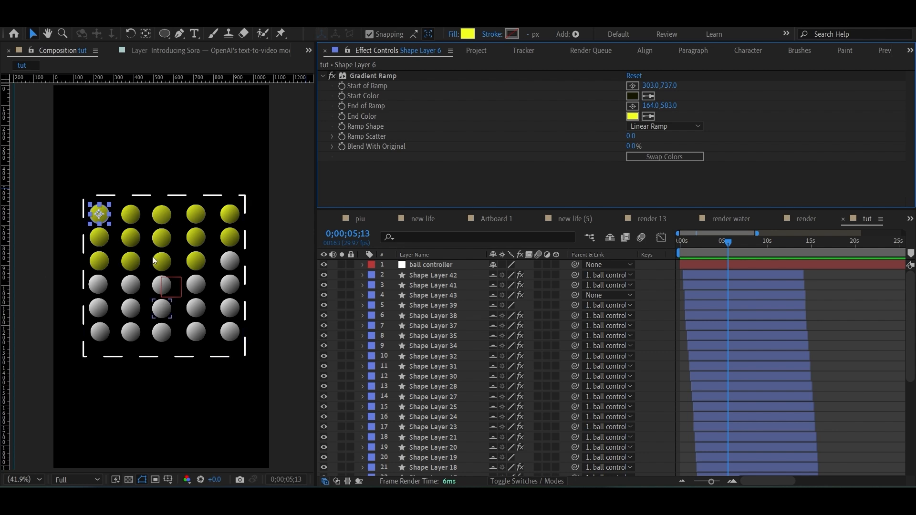
left_click(181, 429)
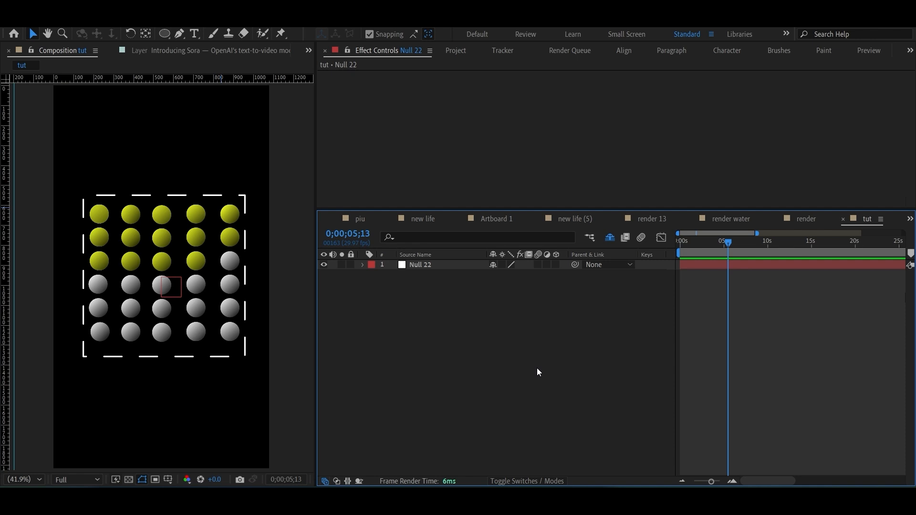
left_click(193, 216)
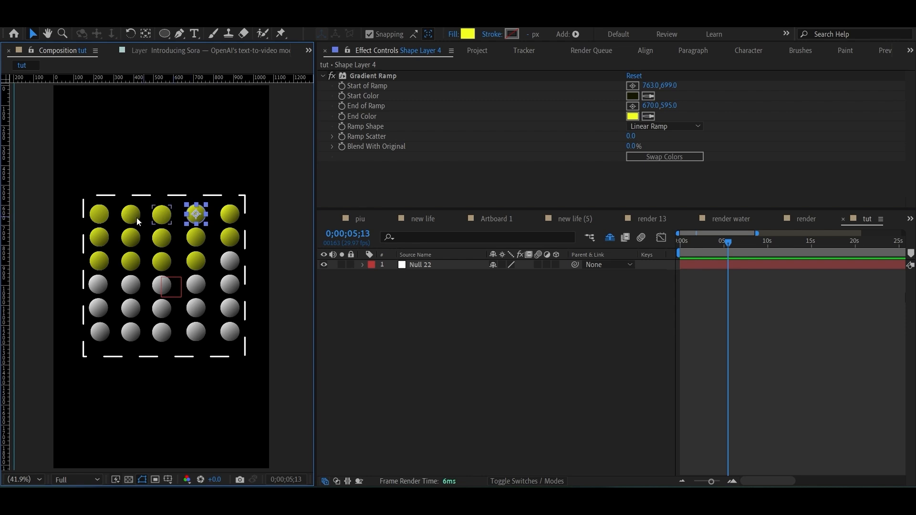
left_click(97, 219)
left_click(116, 218)
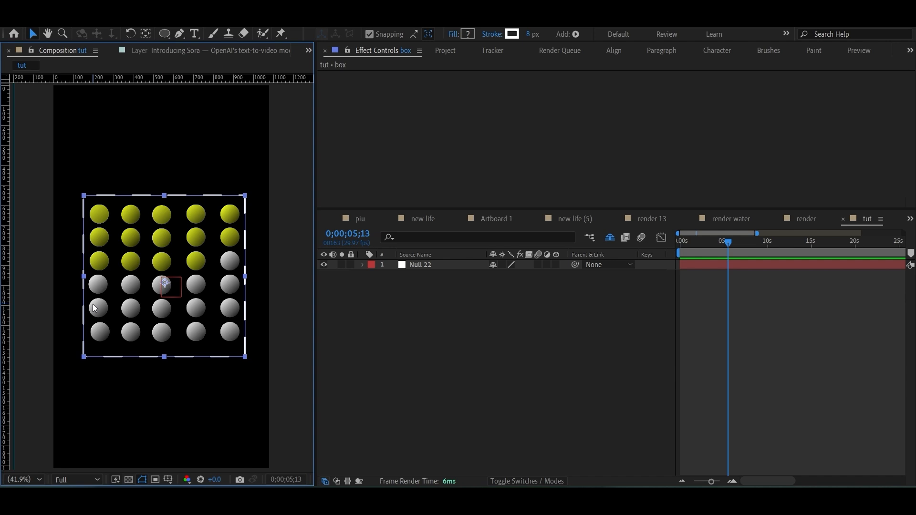
Preview the ball grid animation from the start of the composition.
left_click(630, 264)
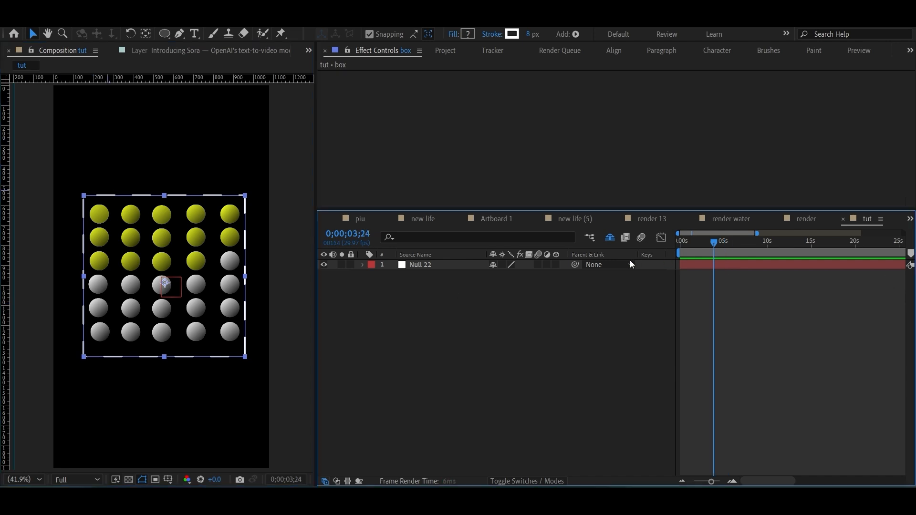
key("space")
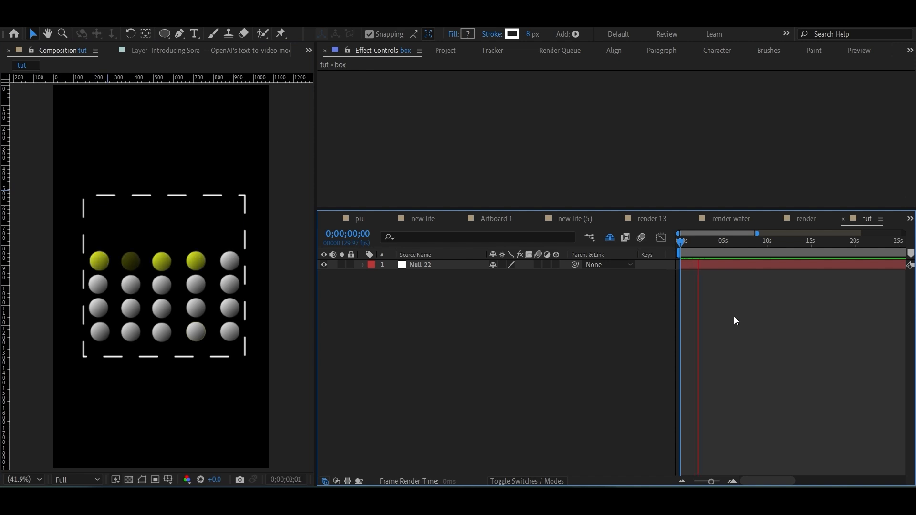
key("space")
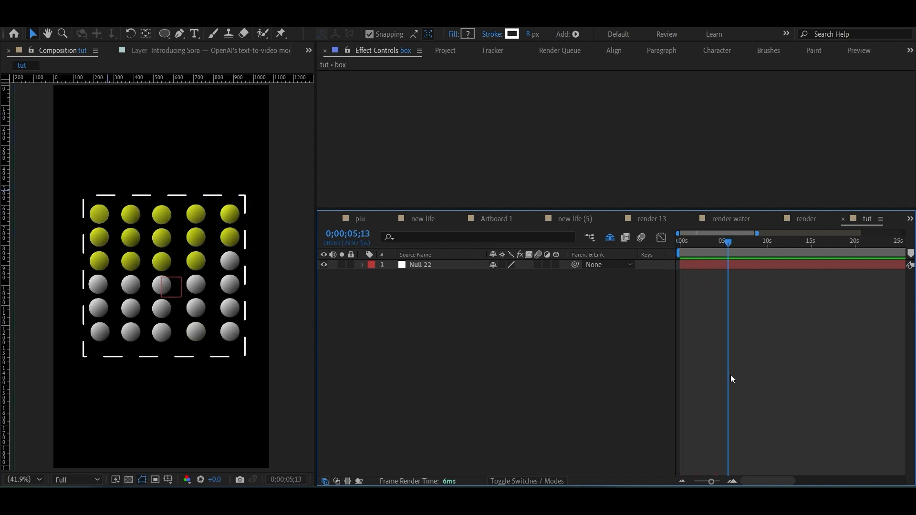
Reveal the hidden shy layers and split all ball layers, from Shape Layer 42 down to Shape Layer 1, at 0;00;05;13.
left_click(708, 267)
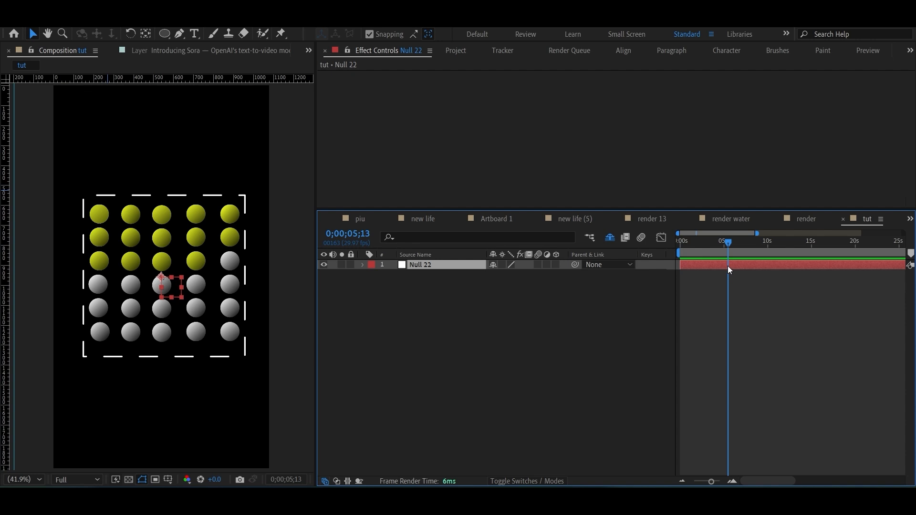
left_click(610, 237)
left_click(715, 276)
scroll(734, 437, "down", 2)
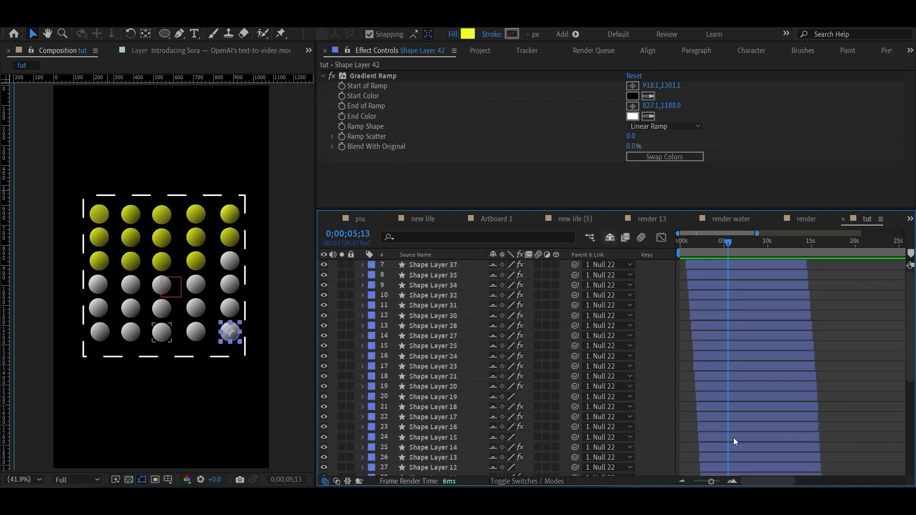
scroll(734, 438, "down", 4)
left_click(732, 457, "shift")
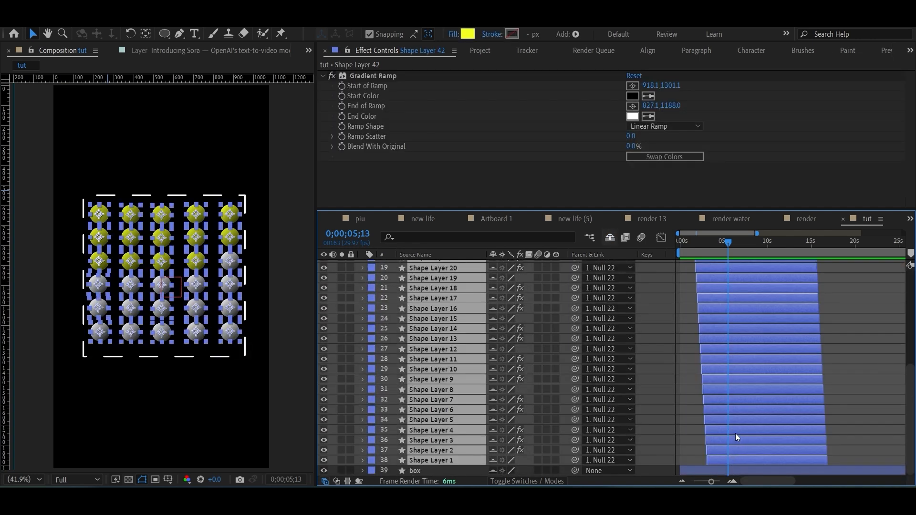
key("ctrl+shift+d")
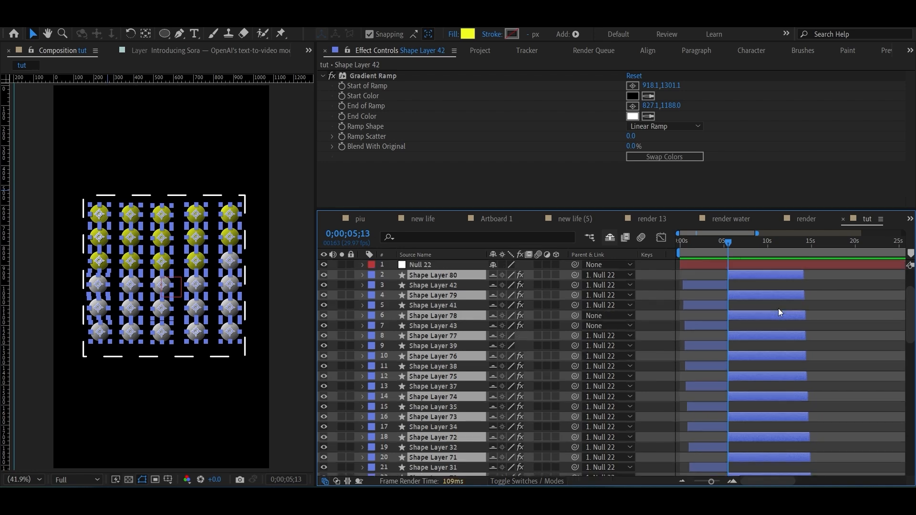
Move all the split-off ball layers together in the layer stack, directly below Null 22.
left_click(742, 257)
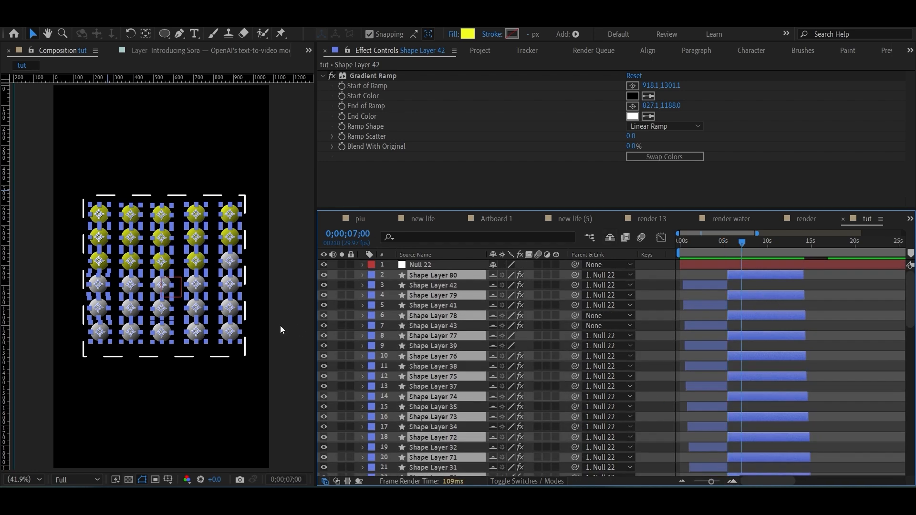
left_click_drag(452, 297, 450, 284)
scroll(807, 373, "down", 9)
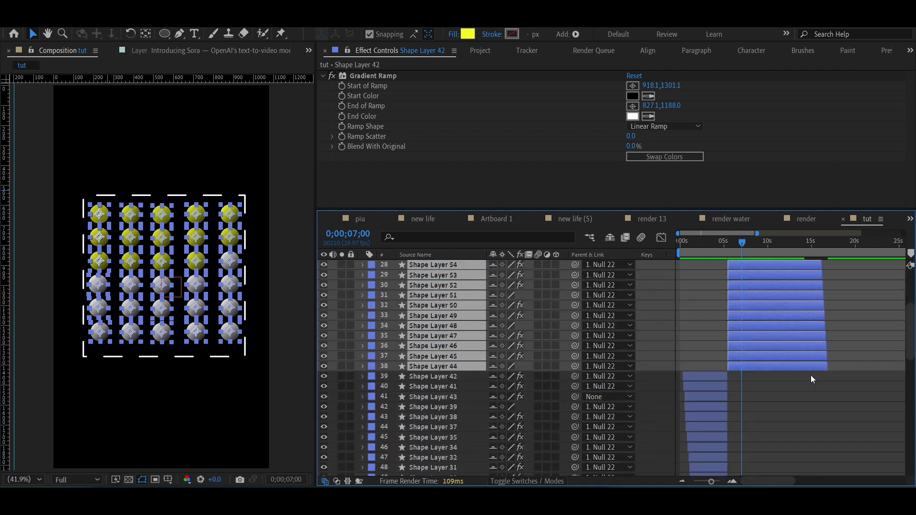
scroll(812, 375, "down", 4)
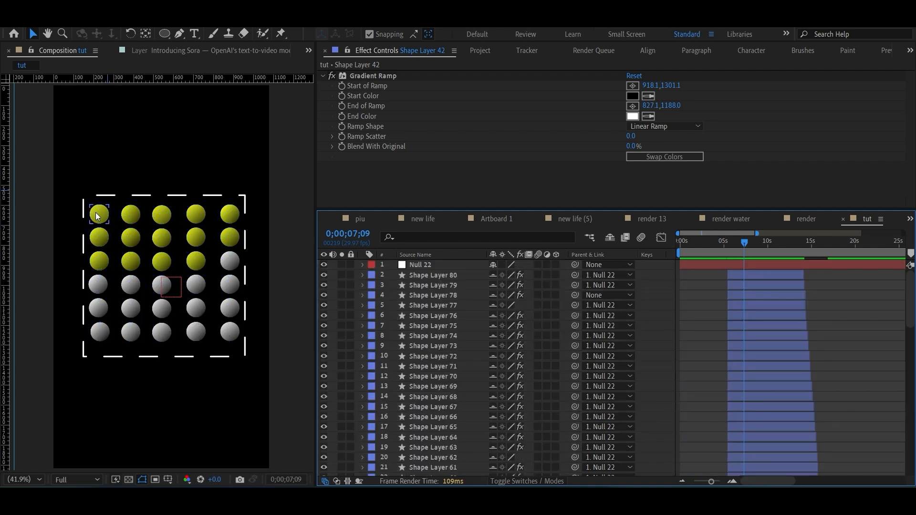
Select the five yellow balls in the grid's top row and move their layers directly below Null 22.
left_click(97, 216)
left_click(129, 219, "shift")
left_click(162, 215, "shift")
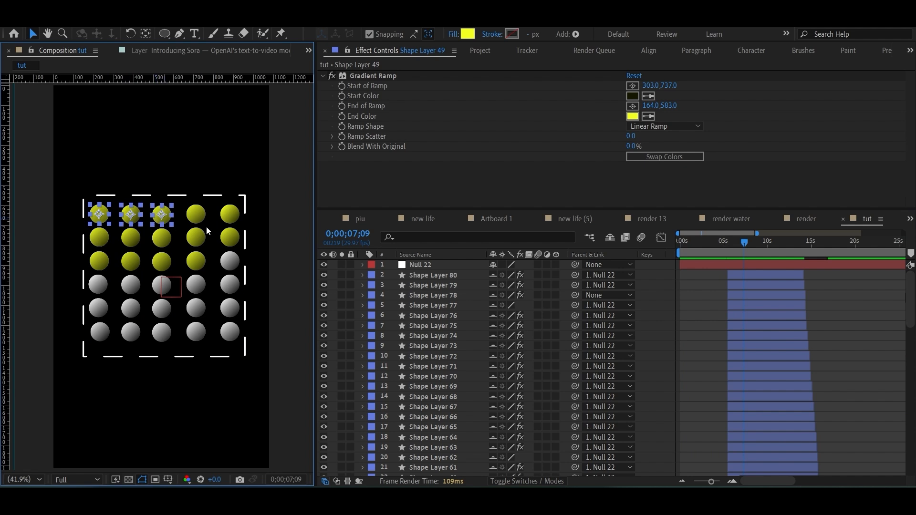
left_click(198, 220, "shift")
left_click(230, 216, "shift")
scroll(759, 386, "down", 8)
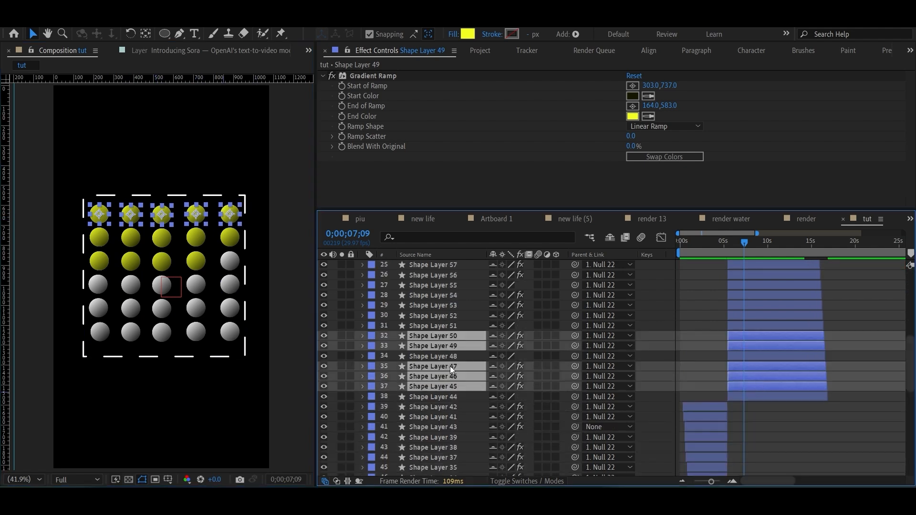
left_click_drag(435, 389, 445, 267)
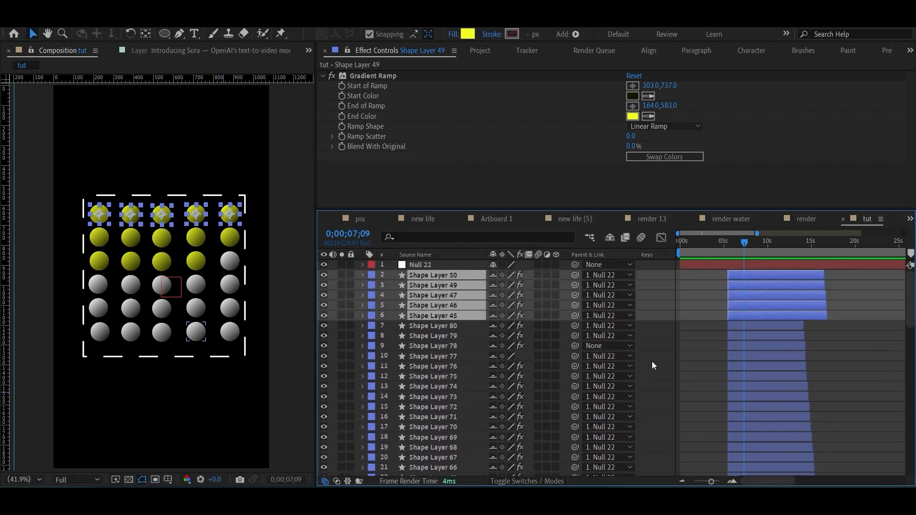
Reorder the five top-row ball layers to match their left-to-right positions: Shape Layers 49, 45, 46, 47 and 50.
left_click(444, 346)
left_click(436, 313)
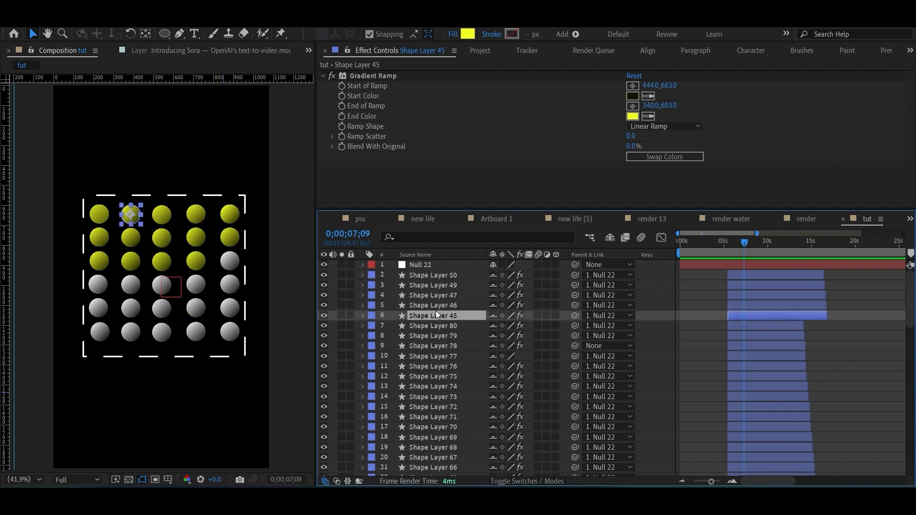
left_click_drag(429, 286, 445, 320)
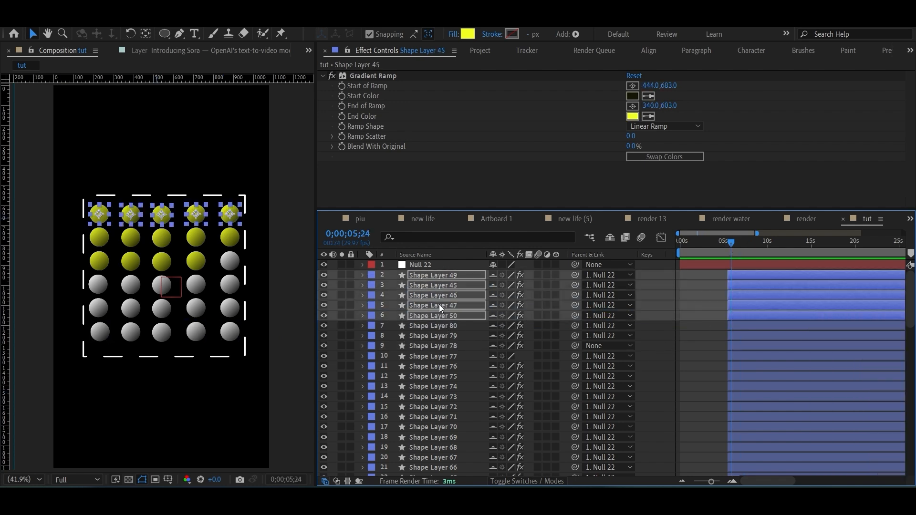
left_click(465, 357)
left_click(443, 276)
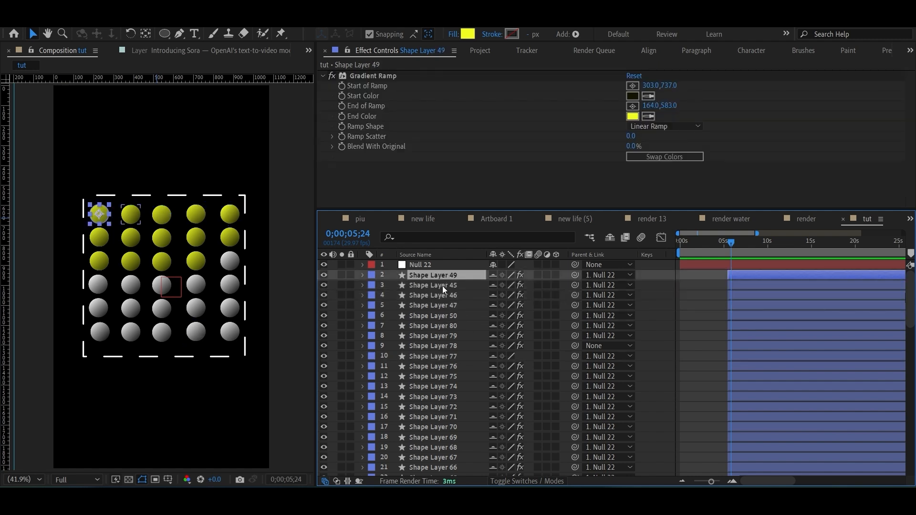
left_click(443, 285)
left_click(446, 295)
left_click(446, 315)
left_click(440, 305)
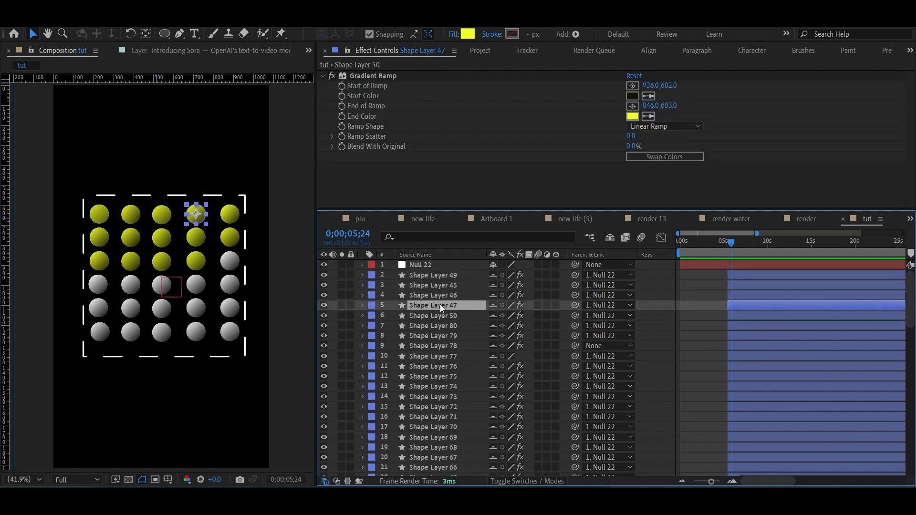
Keyframe the opacity of the five top-row balls at 0% at 0;00;05;24 and 100% about one second after it.
left_click(439, 276)
left_click(434, 316, "shift")
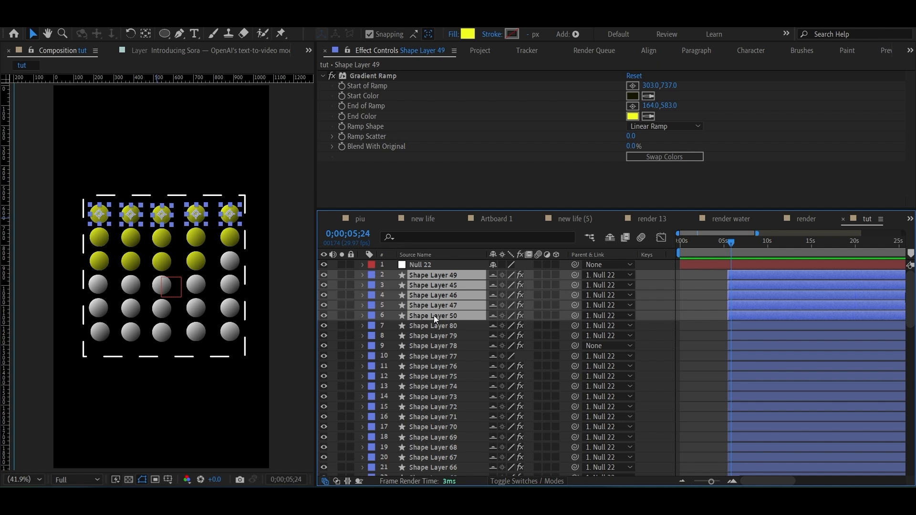
key("t")
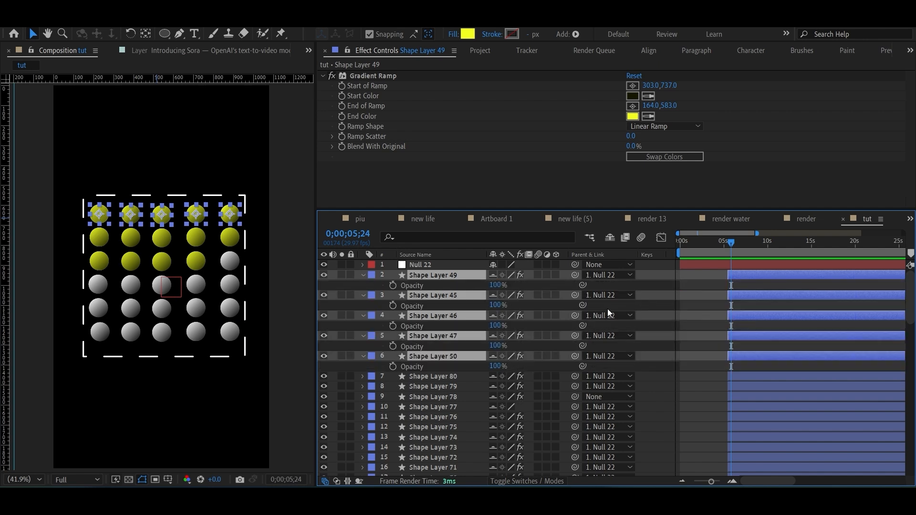
left_click(393, 286)
left_click_drag(735, 286, 742, 287)
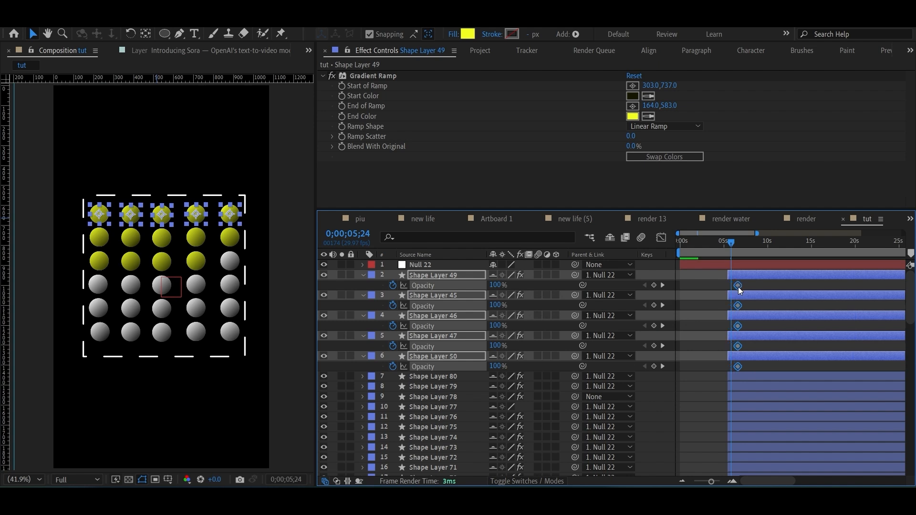
left_click(497, 285)
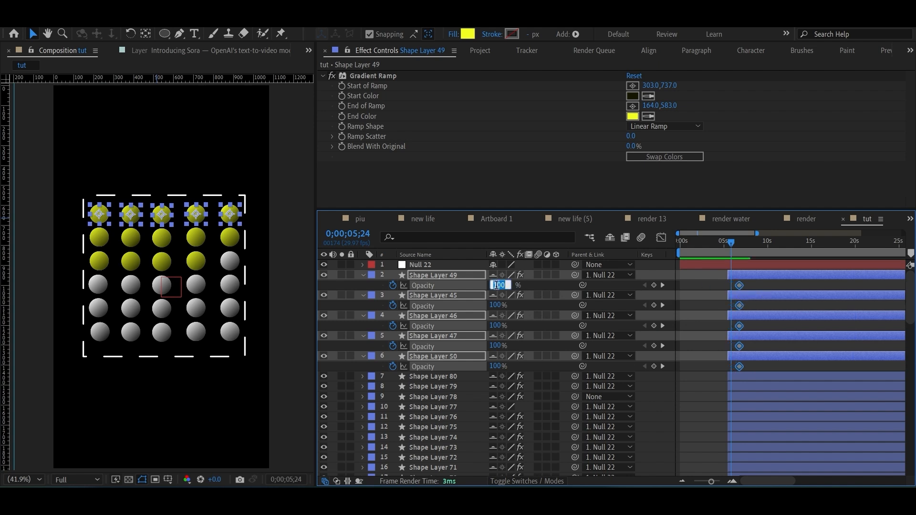
type("0")
left_click(746, 325)
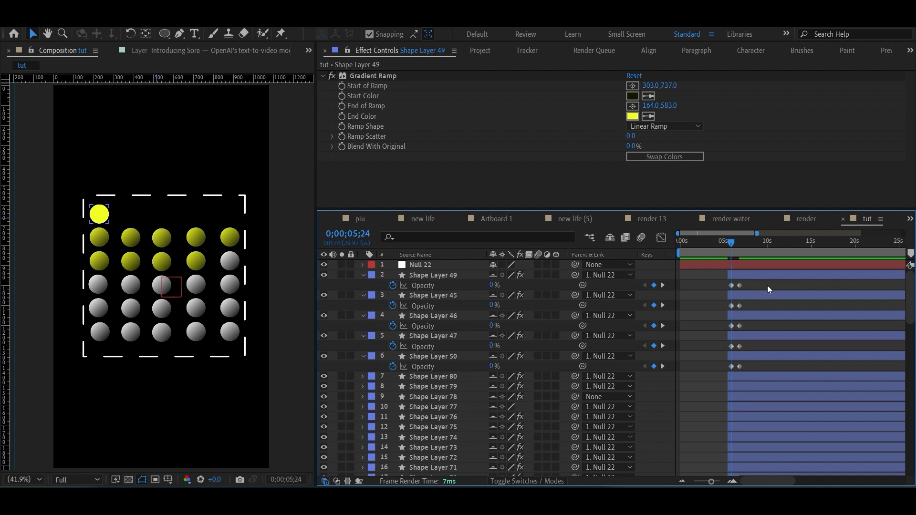
Stagger the five balls' opacity keyframes one after another and compress the whole sequence to end at 0;00;09;23.
mouse_move(719, 288)
left_mouse_down()
mouse_move(745, 307)
mouse_move(754, 350)
mouse_move(761, 347)
mouse_move(744, 371)
left_mouse_up()
left_click_drag(740, 366, 773, 369)
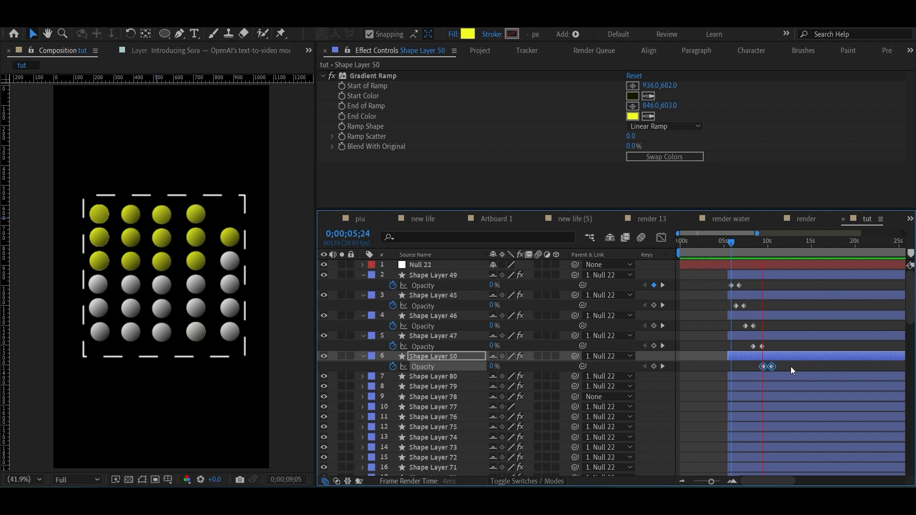
key("space")
left_click_drag(797, 369, 721, 278)
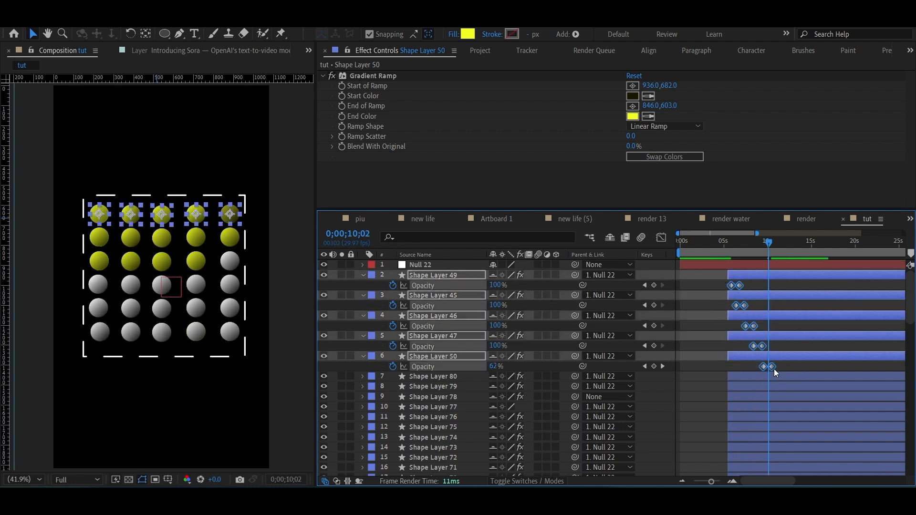
left_click_drag(772, 368, 769, 366)
Apply Easy Ease to the top-row opacity keyframes and time-reverse them so the balls fade out.
right_click(747, 287)
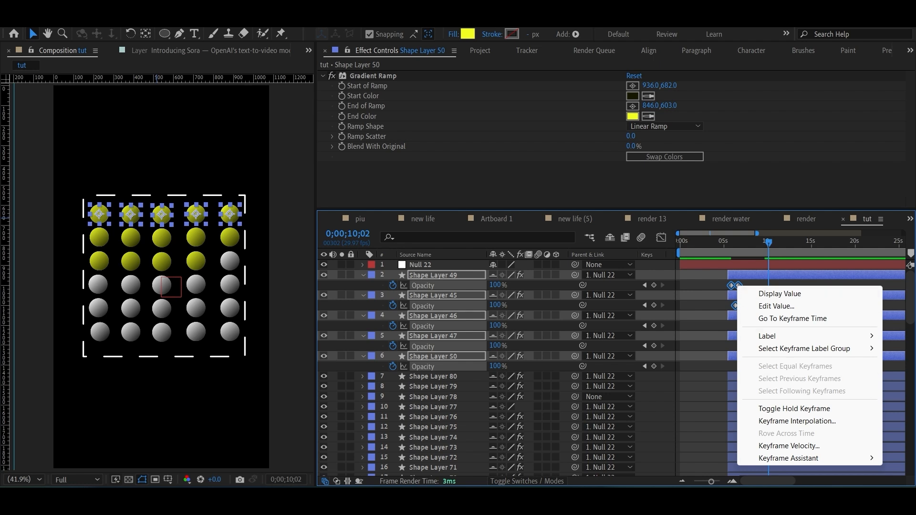
mouse_move(777, 461)
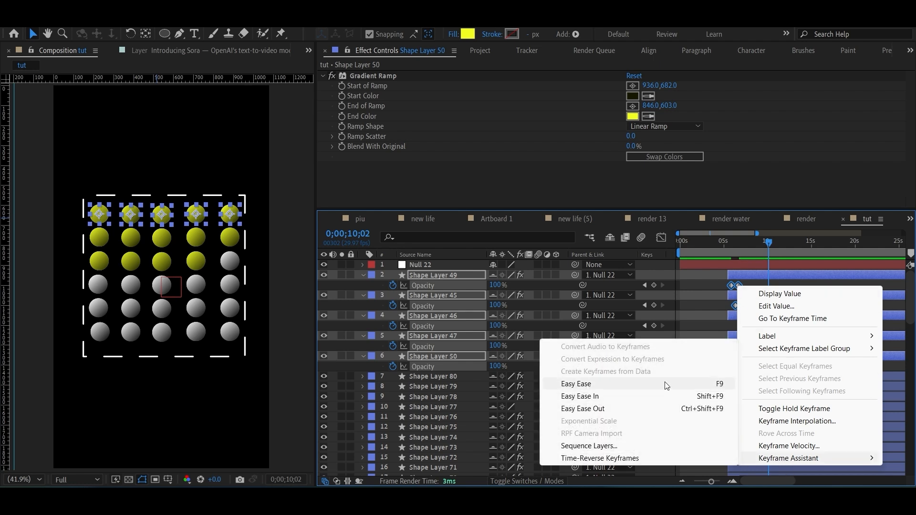
left_click(665, 382)
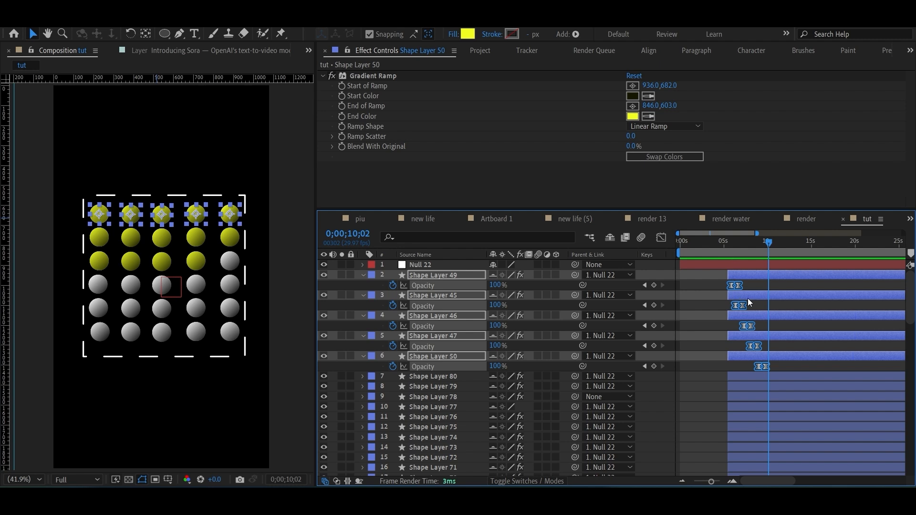
right_click(738, 286)
mouse_move(776, 461)
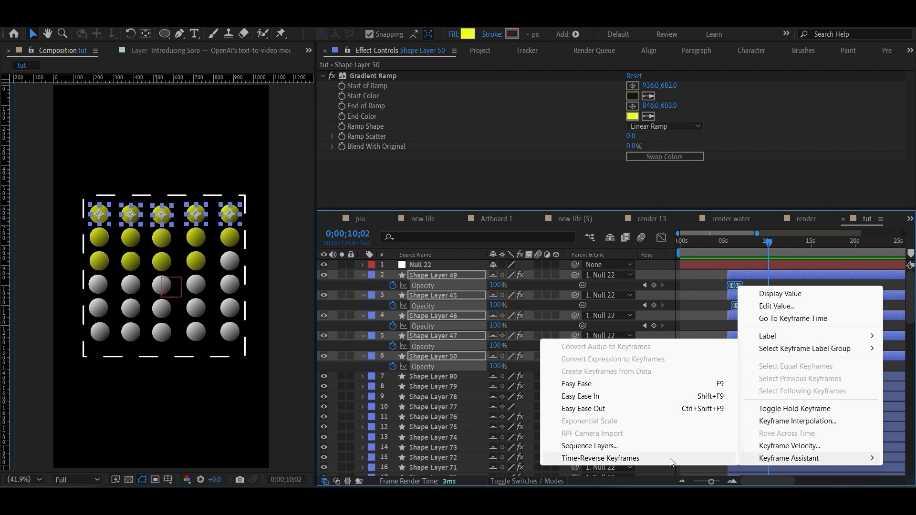
left_click(600, 458)
Play back the section from about 0;00;04;17 to examine the top-row balls' fade sequence.
left_click(728, 242)
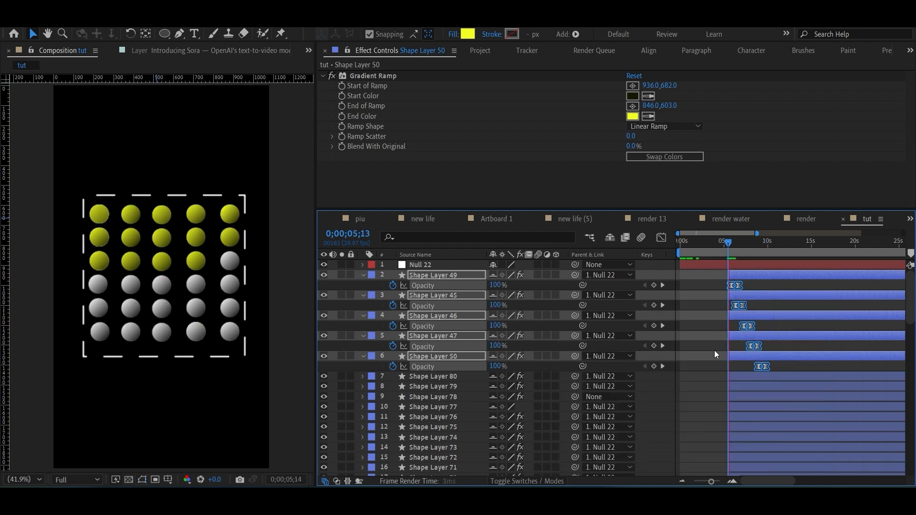
key("space")
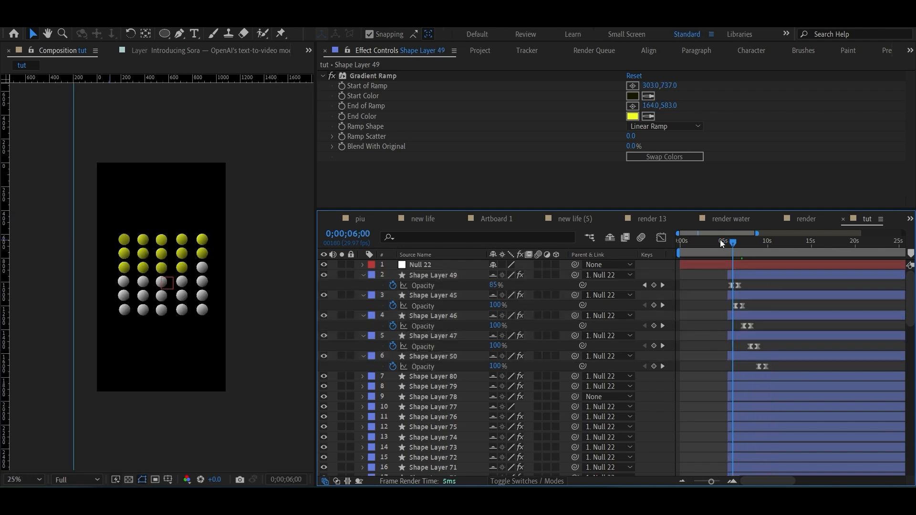
left_click(721, 242)
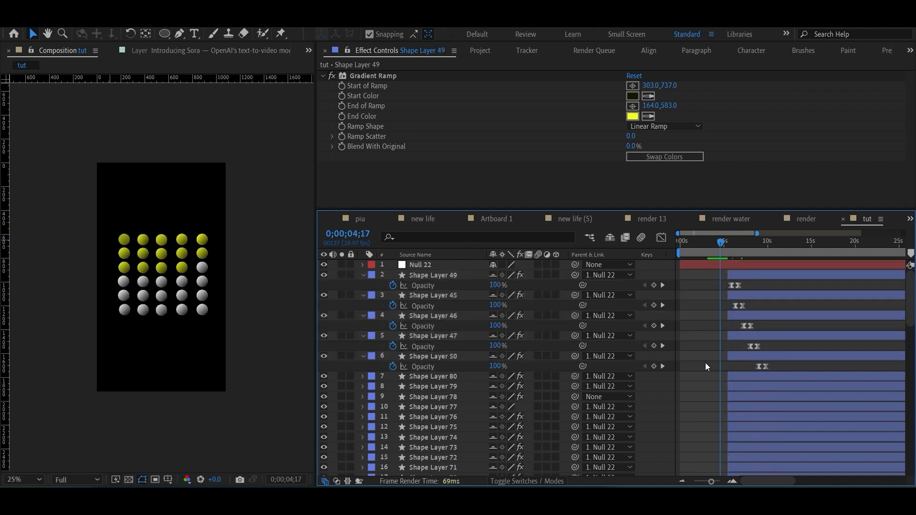
key("space")
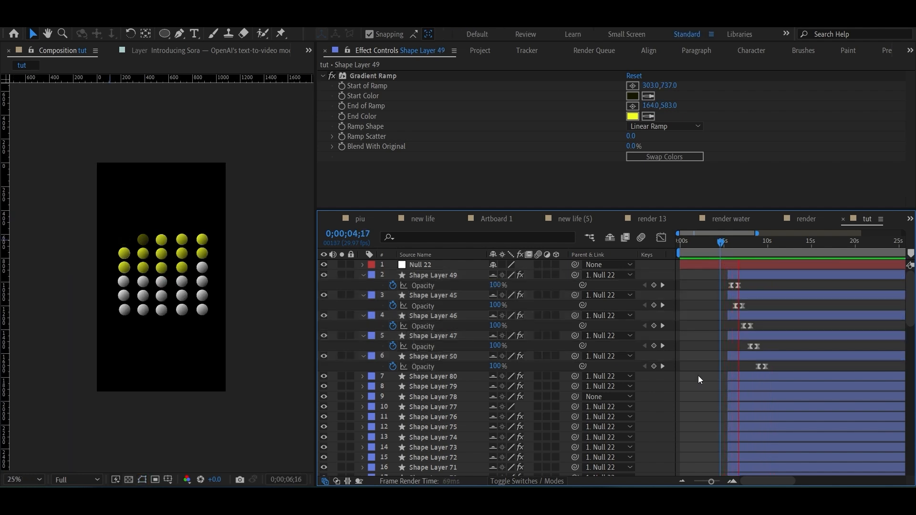
key("space")
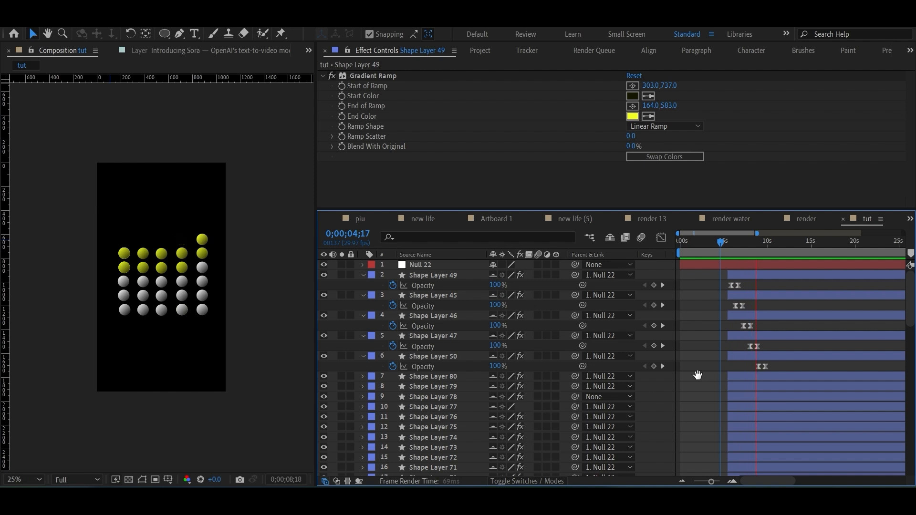
key("space")
key("space")
key("space")
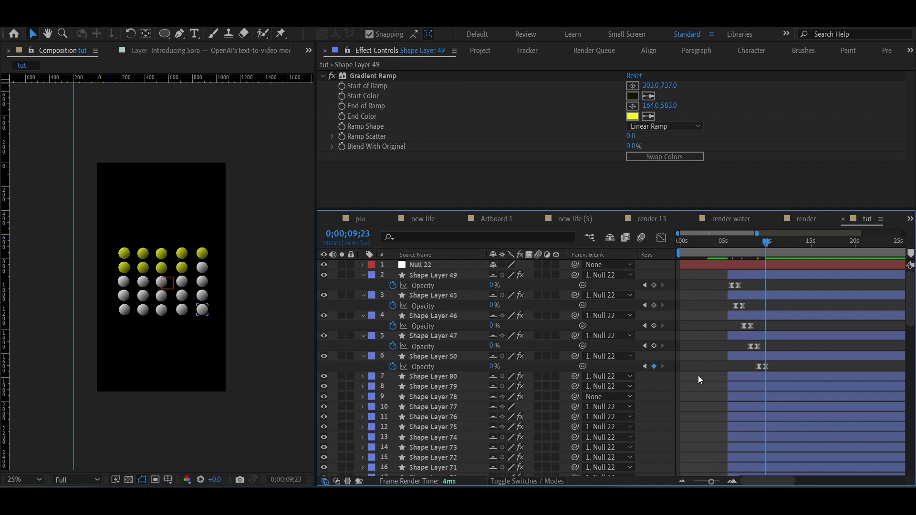
key("space")
key("space")
Select the five balls in the grid's rightmost column and move their layers directly below Shape Layer 50.
left_click_drag(210, 250, 202, 321)
scroll(449, 382, "down", 5)
left_click_drag(449, 381, 442, 329)
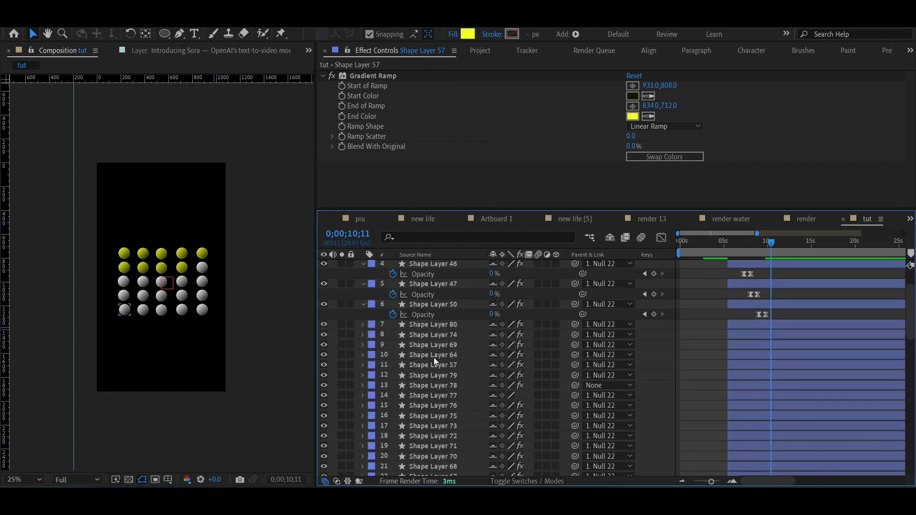
Delete the existing opacity keyframes on the five right-column balls and copy Shape Layer 50's fade-out keyframes.
left_click(428, 323)
left_click(429, 365, "shift")
key("t")
left_click_drag(712, 334, 682, 420)
key("Delete")
scroll(773, 353, "up", 1)
left_click_drag(787, 342, 753, 339)
key("ctrl+c")
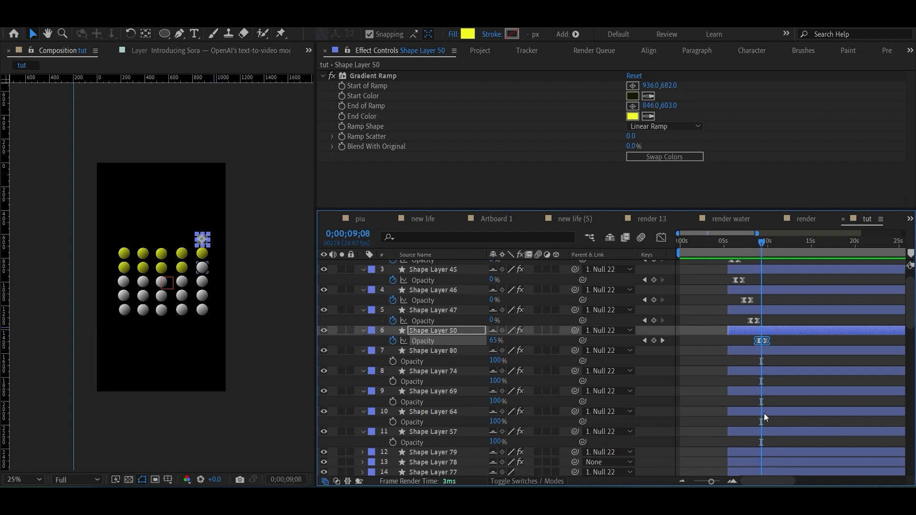
Paste the fade-out keyframes onto Shape Layers 57, 64, 69, 74 and 80, each starting after the previous one, and preview them.
left_click(766, 433)
key("ctrl+v")
left_click(784, 413)
key("ctrl+v")
left_click(776, 392)
key("ctrl+v")
left_click(779, 372)
key("ctrl+v")
left_click(789, 352)
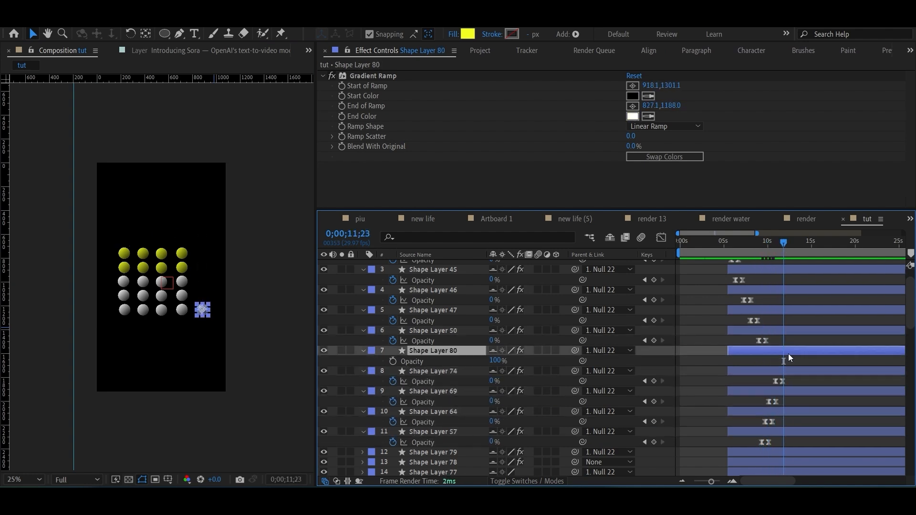
key("ctrl+v")
key("space")
key("space")
Select the remaining bottom-row balls and paste the fade-out keyframes, staggered, onto Shape Layers 75, 76, 78 and 79.
left_click_drag(194, 320, 121, 309)
scroll(745, 393, "down", 3)
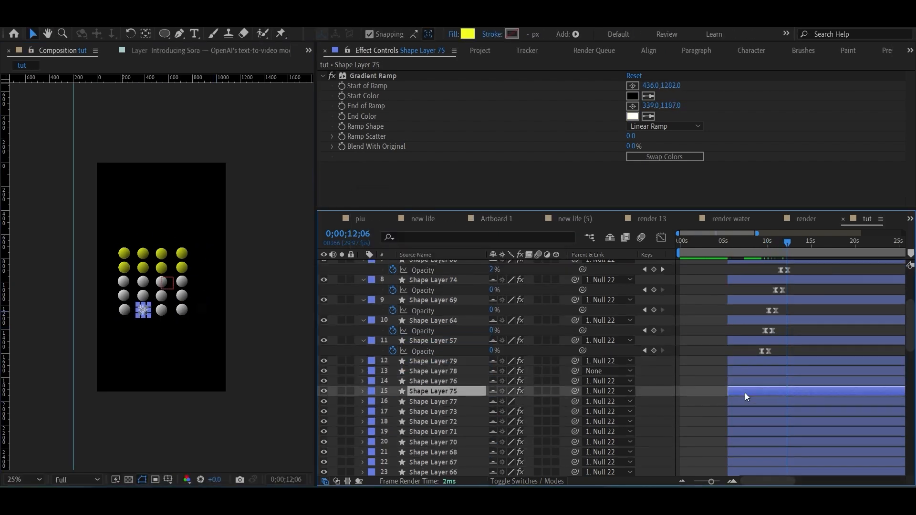
key("t")
left_click(790, 422)
key("ctrl+v")
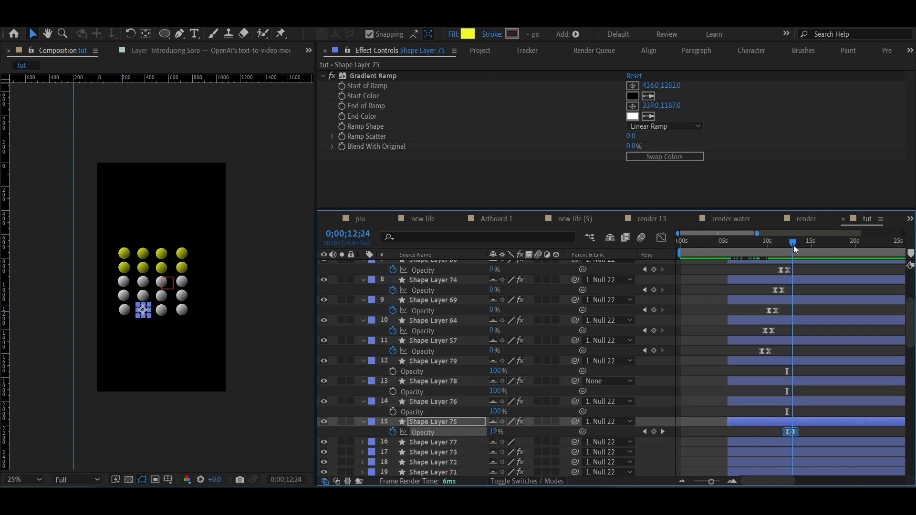
left_click(794, 402)
key("ctrl+v")
left_click(799, 381)
key("ctrl+v")
left_click(803, 361)
key("ctrl+v")
Play back the fade sequence and examine how the right-column and bottom-row balls disappear.
left_click_drag(803, 243, 778, 252)
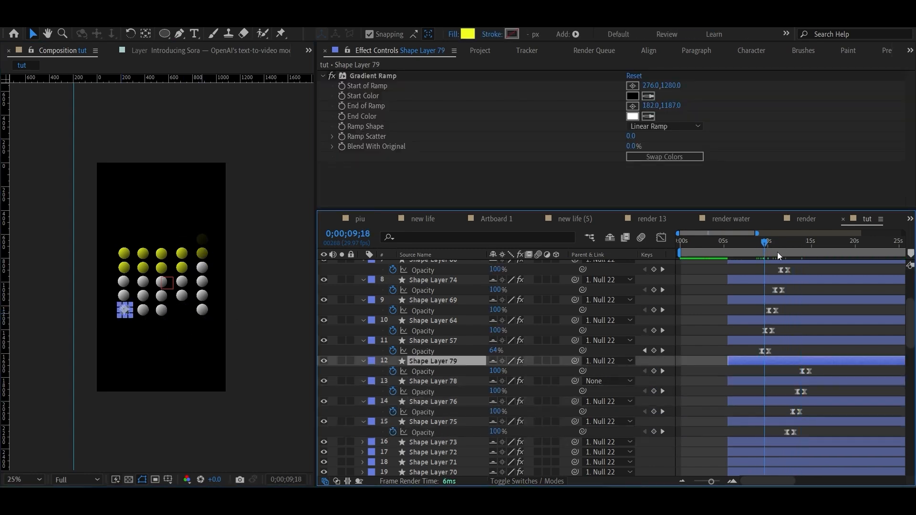
left_click(782, 381)
scroll(204, 397, "up", 2)
left_click_drag(205, 397, 204, 353)
scroll(199, 371, "up", 1)
scroll(199, 371, "down", 1)
left_click(755, 244)
key("space")
Move Shape Layer 78's opacity keyframes earlier and Shape Layer 75's later so the bottom row fades from right to left.
left_click_drag(755, 244, 789, 247)
left_click_drag(792, 388, 809, 396)
left_click_drag(798, 392, 789, 391)
left_click(162, 344)
left_click_drag(781, 429, 803, 434)
left_click_drag(789, 243, 810, 243)
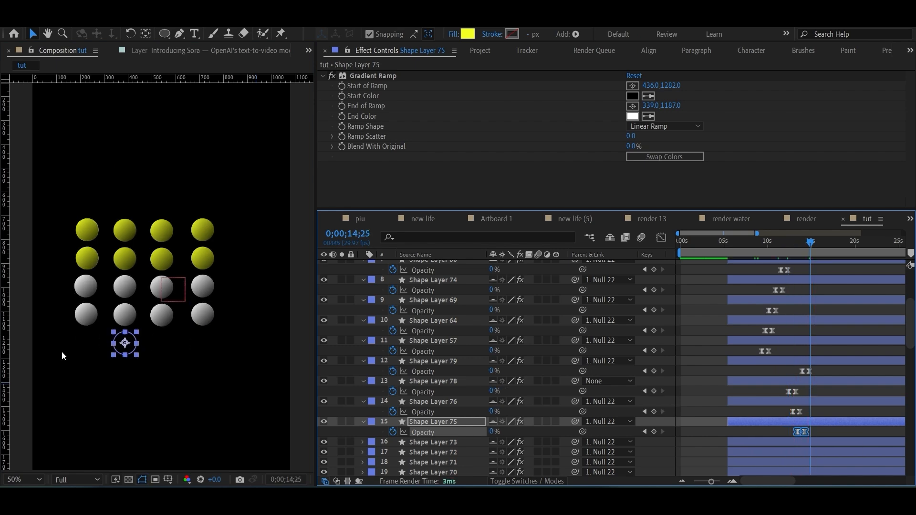
Move the left-column balls' layers directly below Shape Layer 75 and delete their existing opacity keyframes.
left_click_drag(61, 354, 91, 239)
scroll(834, 389, "down", 4)
left_click_drag(432, 361, 433, 325)
left_click(854, 350)
left_click(859, 321, "shift")
left_click(769, 341)
key("t")
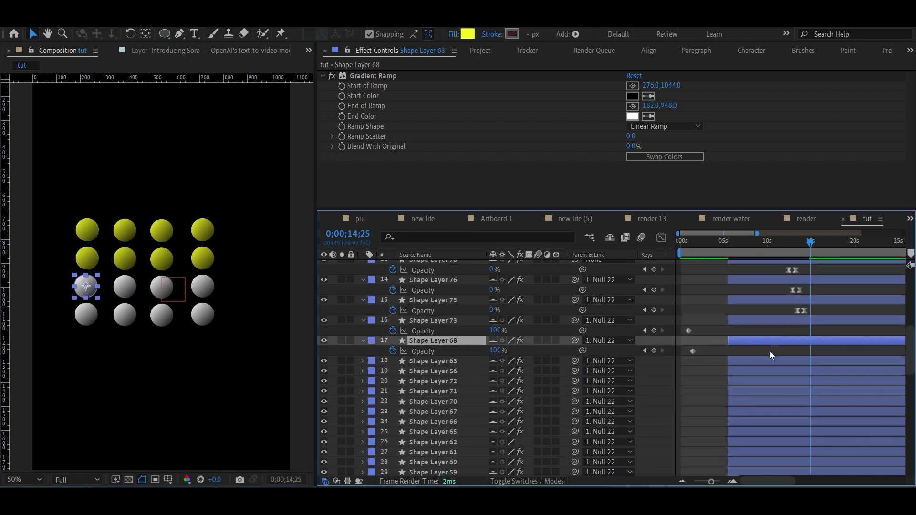
left_click_drag(716, 397, 681, 327)
key("Delete")
Paste the fade-out keyframes onto Shape Layers 73, 68, 63 and 56, each starting after the previous one.
left_click(802, 321)
key("ctrl+v")
left_click(816, 340)
left_click_drag(805, 243, 730, 244)
key("ctrl+v")
left_click(819, 362)
key("ctrl+v")
left_click(825, 382)
key("ctrl+v")
Enlarge the timeline and compress all the outer balls' opacity keyframes together to end at about 14.5 seconds.
scroll(790, 315, "up", 6)
left_click_drag(741, 192, 741, 66)
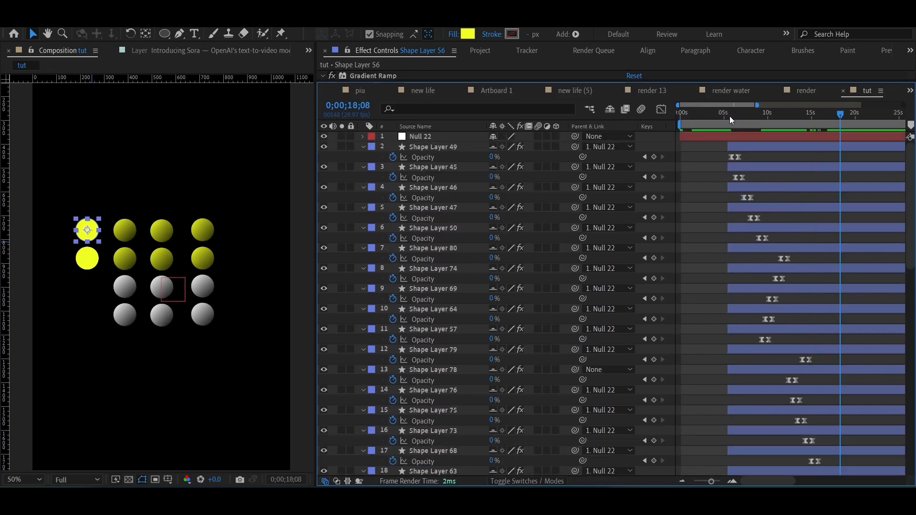
left_click_drag(729, 116, 735, 121)
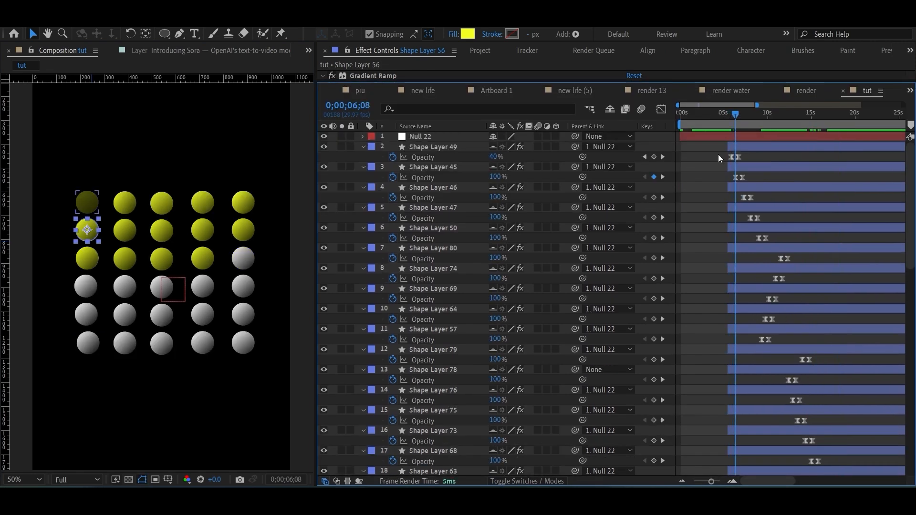
left_click_drag(718, 153, 860, 470)
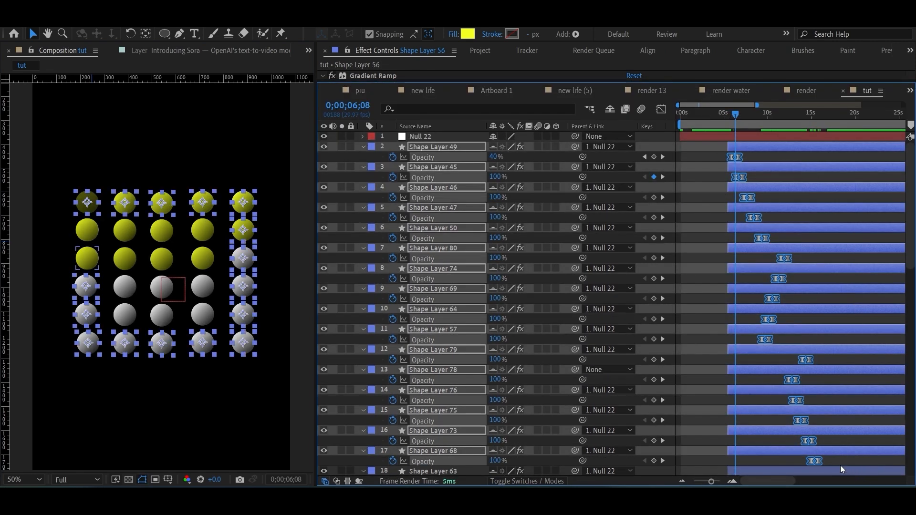
scroll(819, 437, "down", 3)
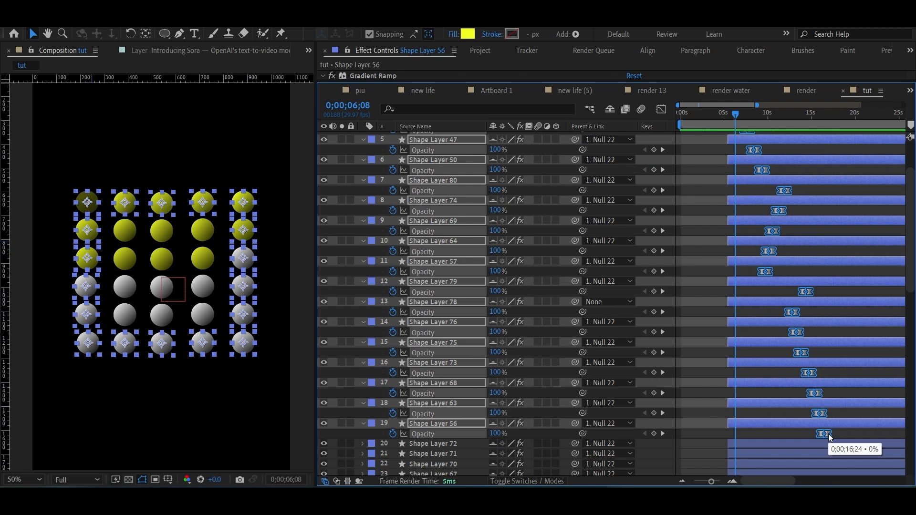
left_click_drag(826, 435, 808, 438)
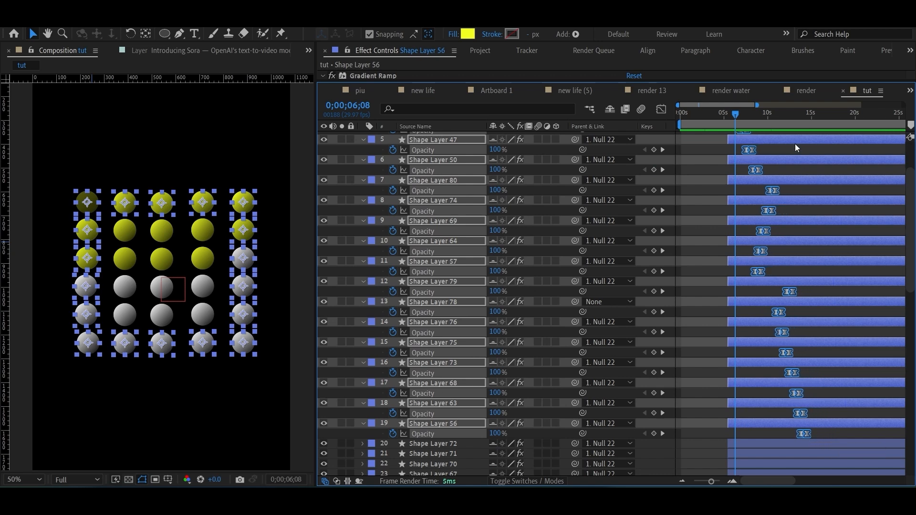
left_click(762, 152)
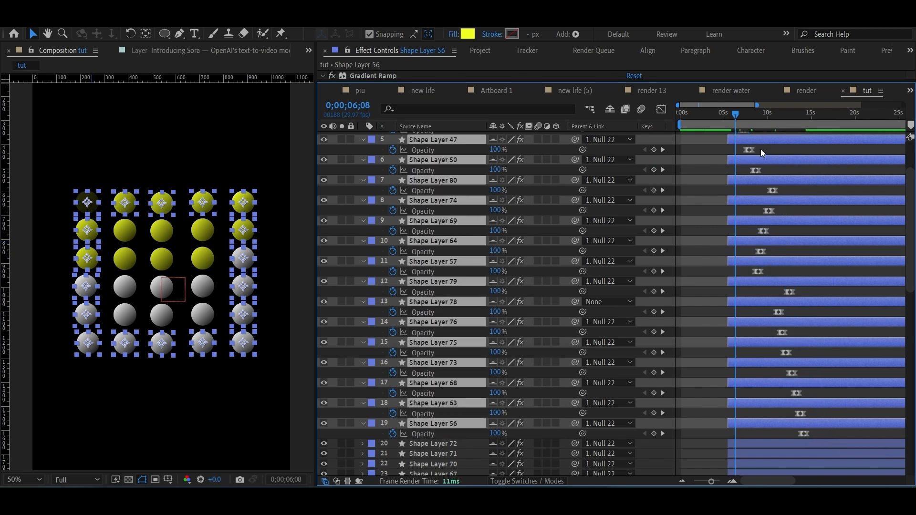
Play back the compressed sequence from about 0;00;06;00 to examine the order and timing of the outer balls' fades.
left_click(731, 112)
key("space")
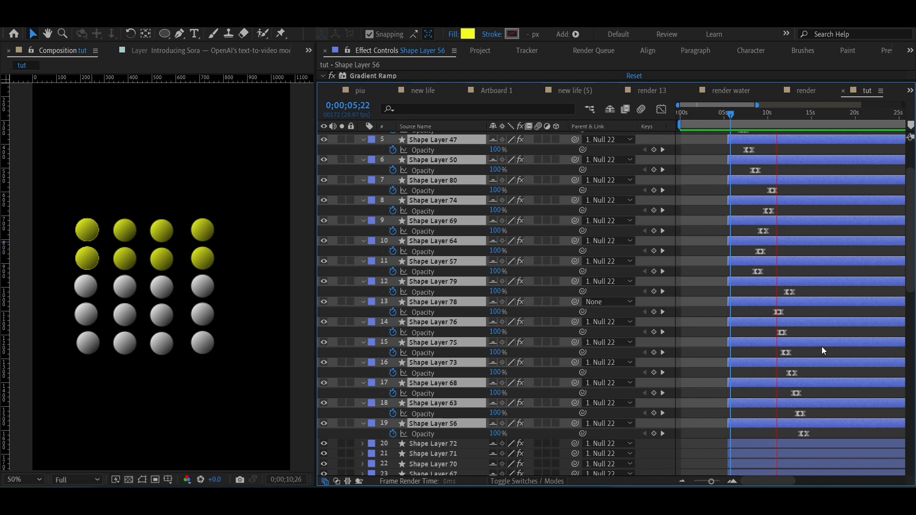
left_click(733, 113)
key("space")
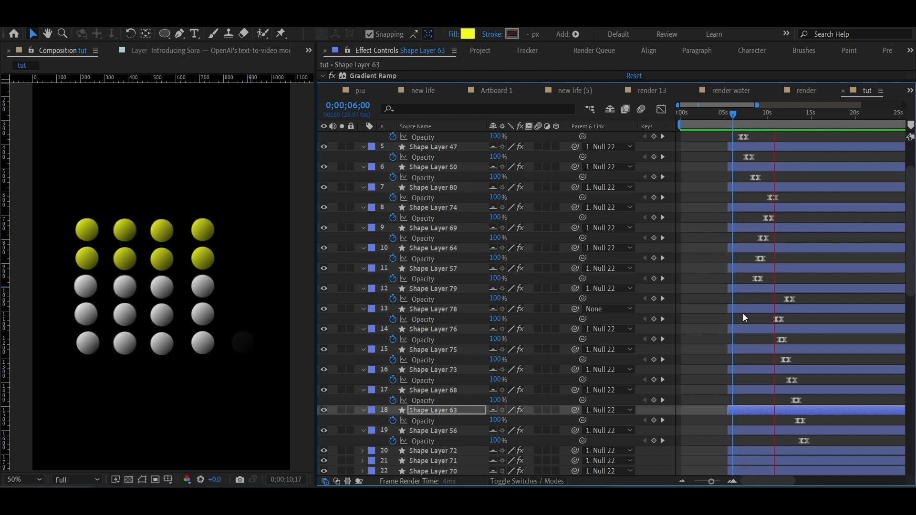
scroll(743, 313, "up", 3)
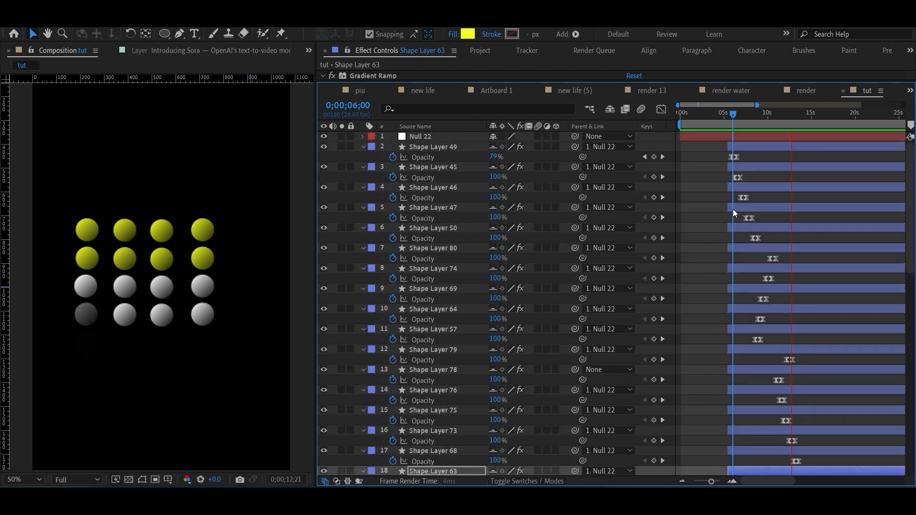
key("space")
Compress and shift the right-column balls' opacity keyframes to run from about 7.8 to 9.5 seconds.
key("equal")
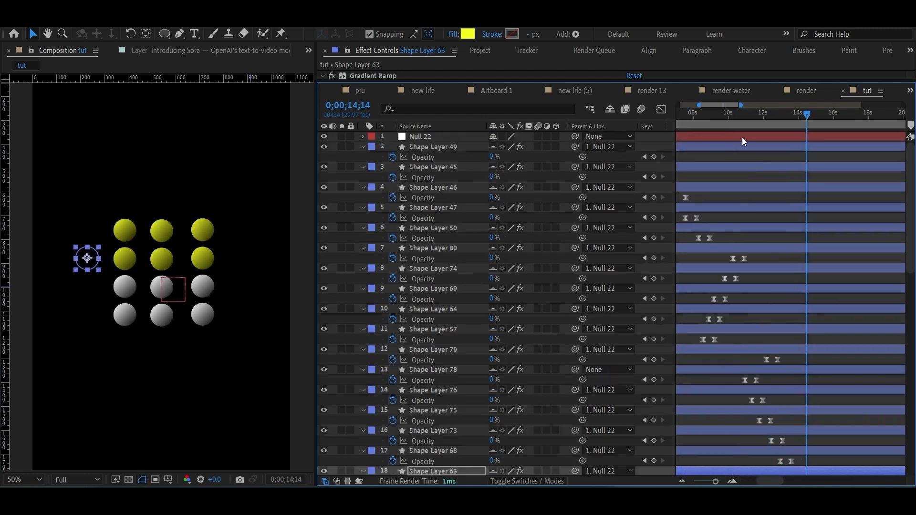
left_click_drag(703, 116, 836, 241)
key("equal")
left_click_drag(765, 160, 754, 159)
left_click_drag(828, 115, 805, 267)
left_click_drag(790, 356, 889, 261)
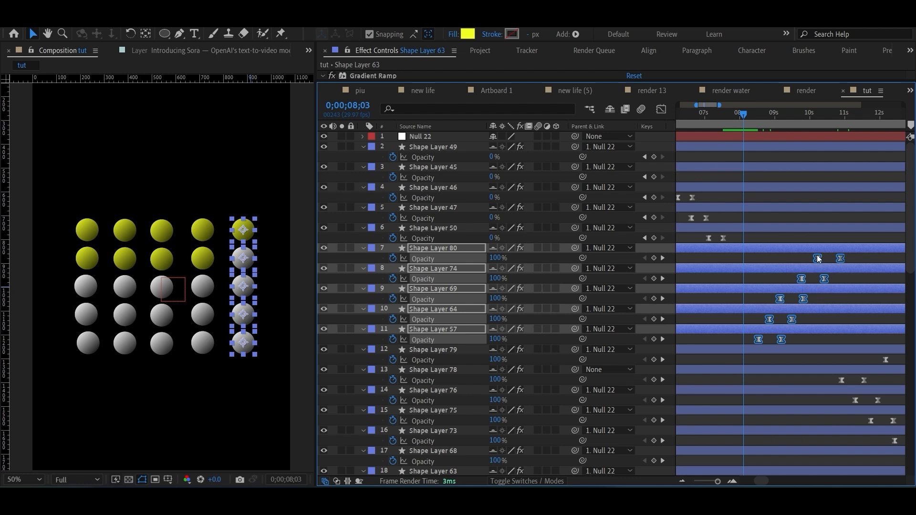
left_click_drag(817, 258, 774, 258)
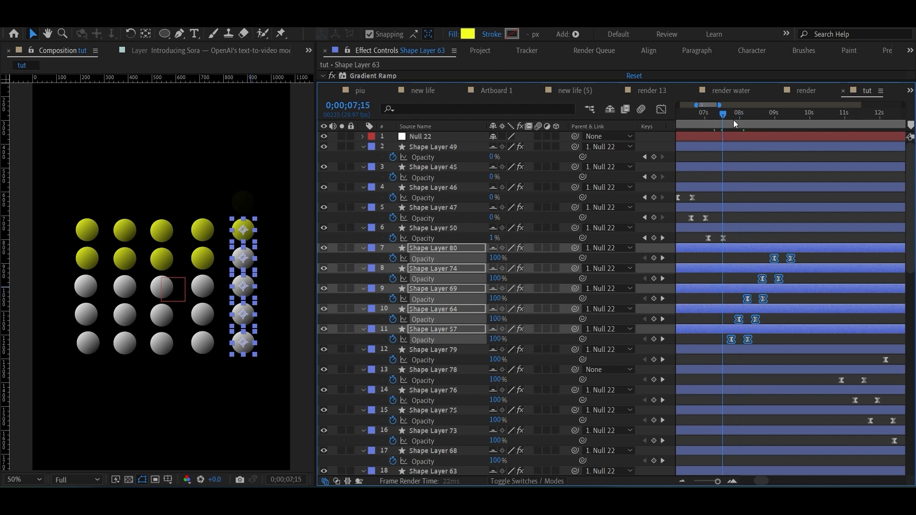
left_click_drag(735, 119, 789, 139)
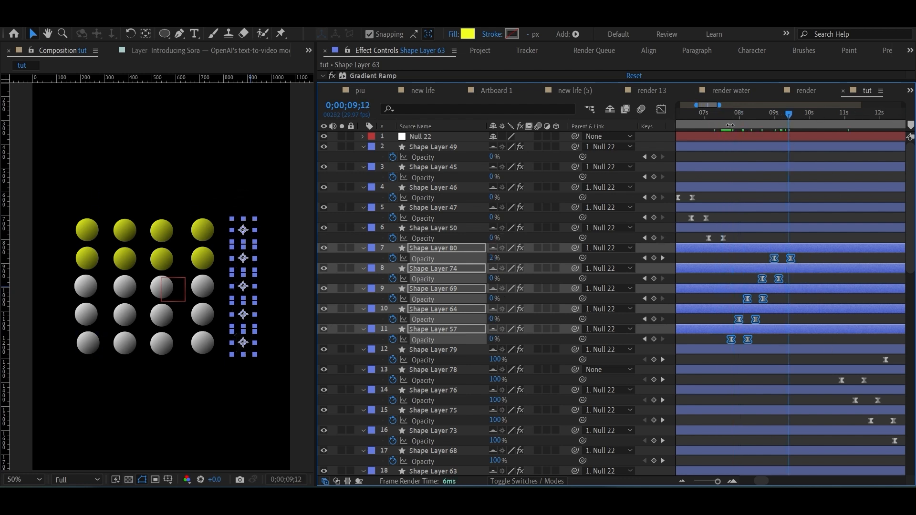
Move Shape Layer 79's opacity keyframes to about 9.6 seconds and compress those of Shape Layers 78, 76, 75, 73 and 68.
left_click_drag(712, 106, 717, 106)
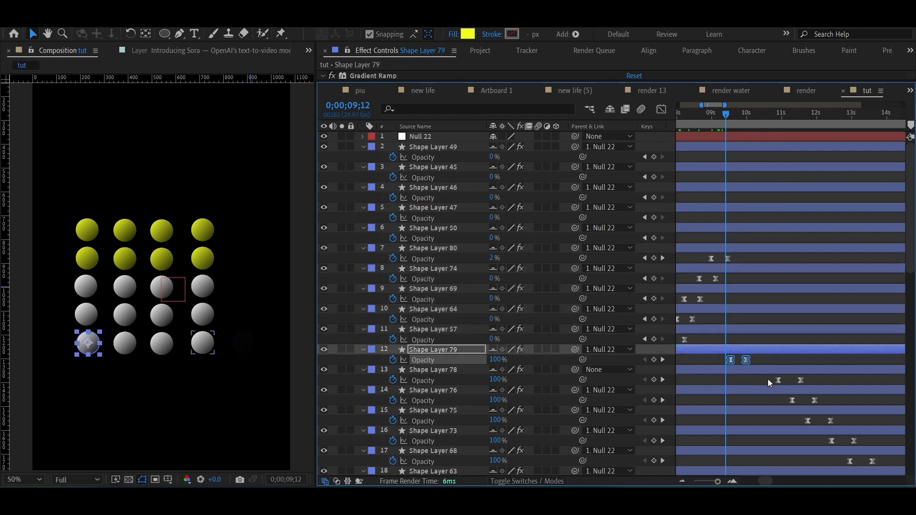
left_click_drag(768, 379, 876, 459)
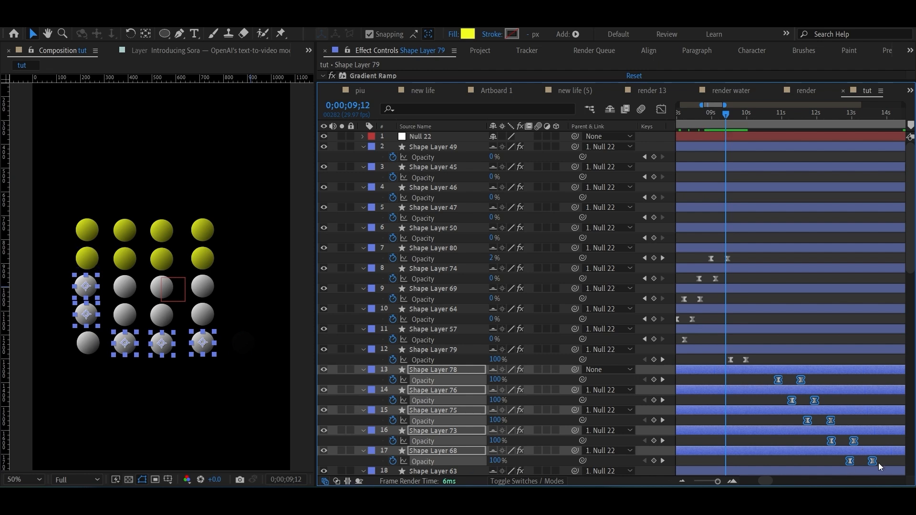
left_click_drag(874, 461, 848, 463)
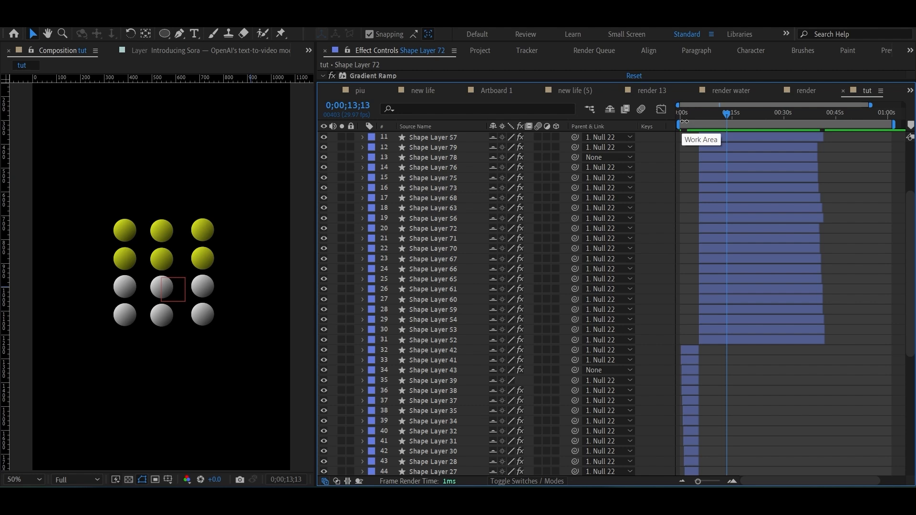
left_click(739, 114)
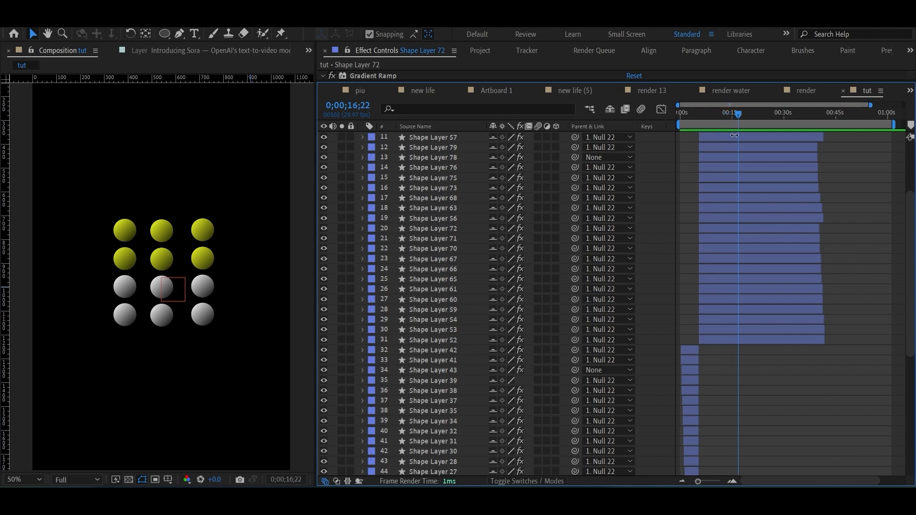
scroll(705, 373, "down", 8)
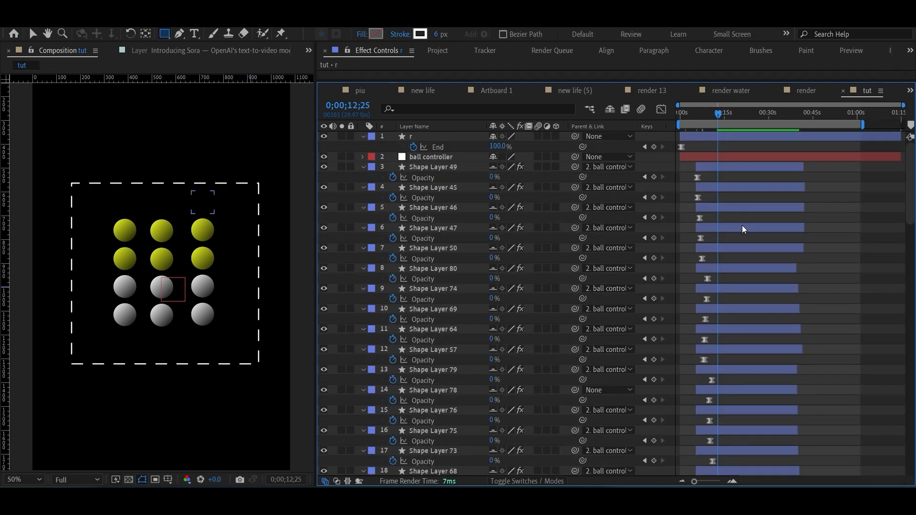
Keyframe the dashed rectangle's Scale from 100% at 0;00;12;25 to 69% about four seconds further on and select both keyframes.
left_click(732, 136)
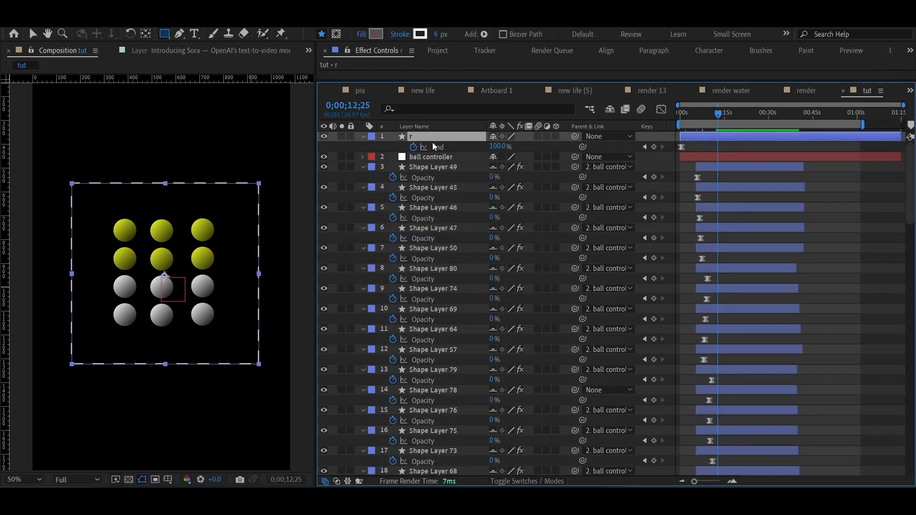
key("s")
left_click(392, 147)
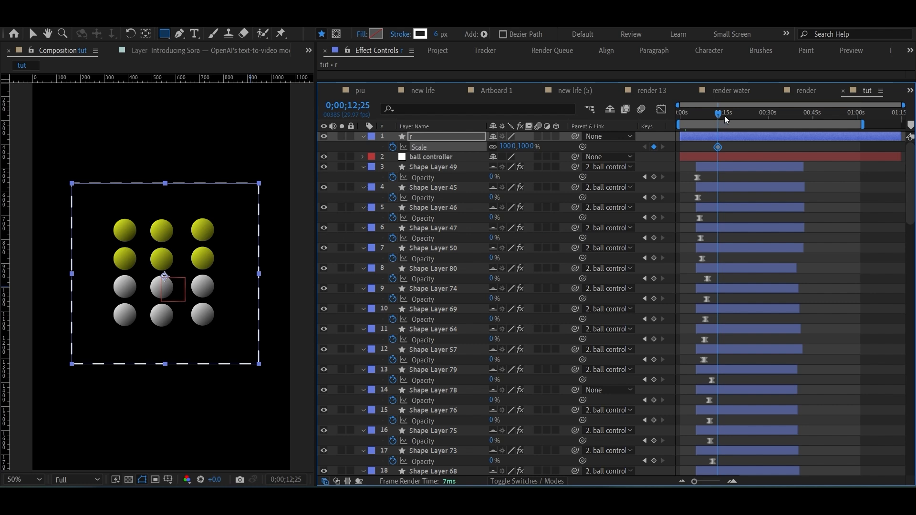
left_click_drag(724, 116, 714, 115)
left_click(508, 147)
type("69")
key("Return")
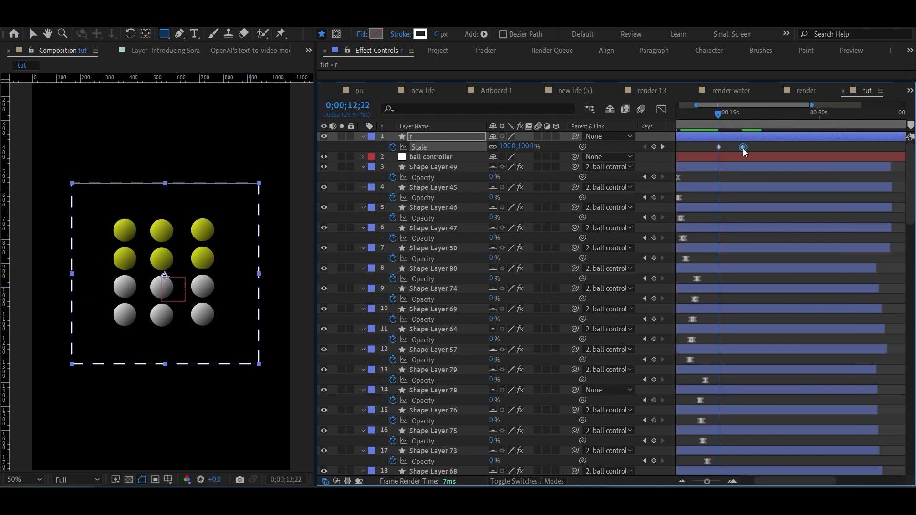
key("equal")
left_click_drag(760, 151, 713, 147)
Play back the rectangle's scale animation from 0;00;10;20.
left_click(694, 115)
key("space")
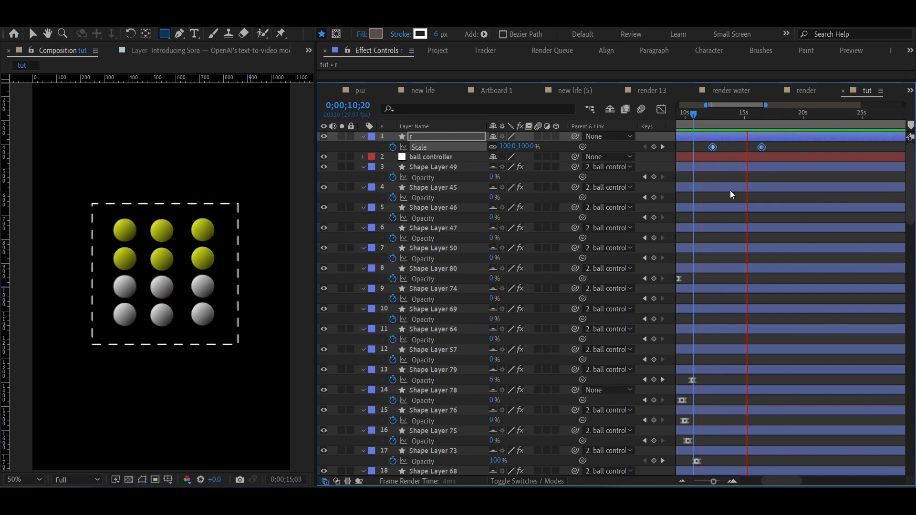
key("space")
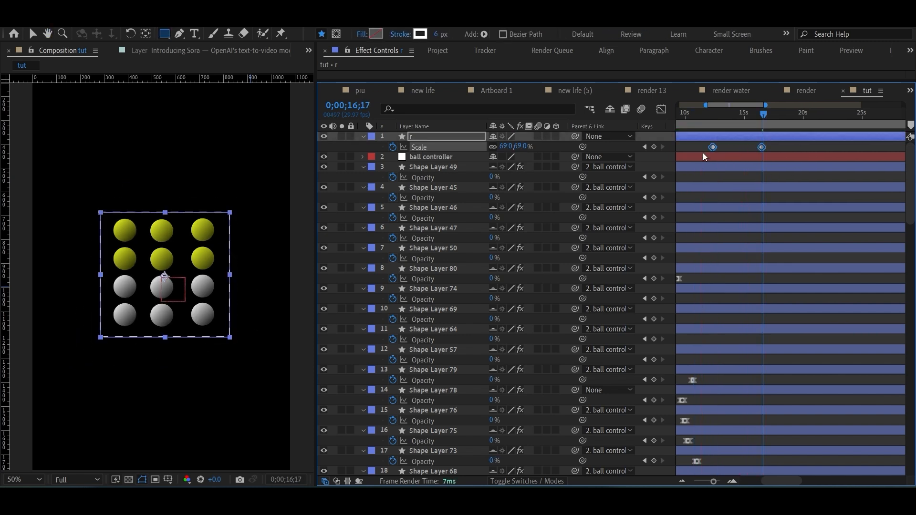
Apply Easy Ease to the rectangle's Scale keyframes and reshape the speed graph into an early peak with a long slowdown.
key("F9")
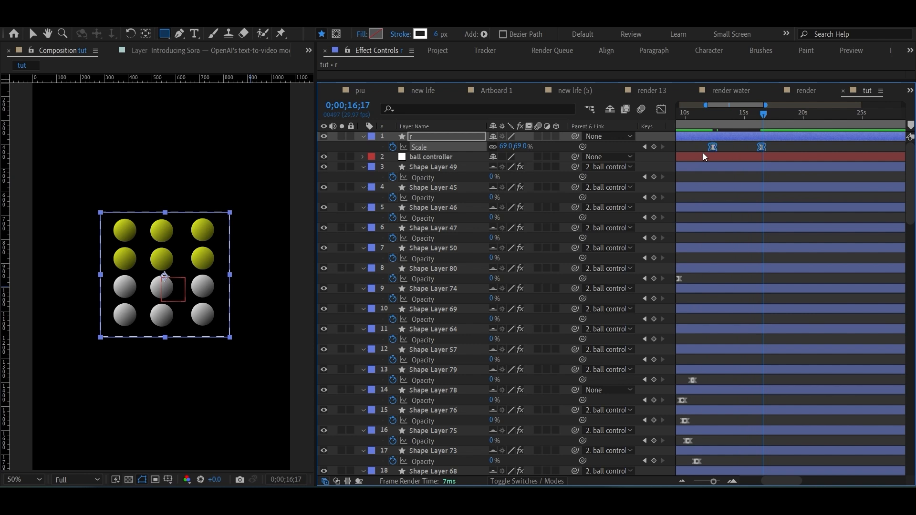
left_click(661, 109)
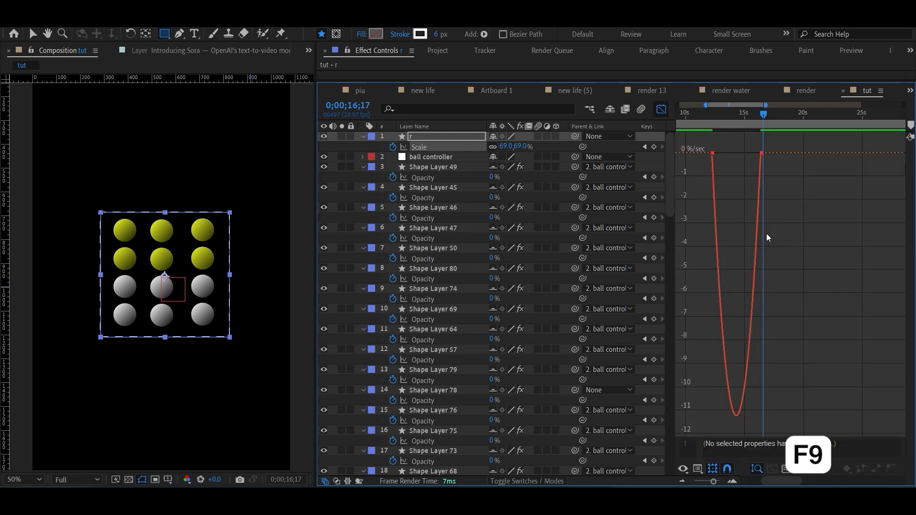
left_click_drag(792, 133, 749, 142)
left_click_drag(806, 192, 737, 153)
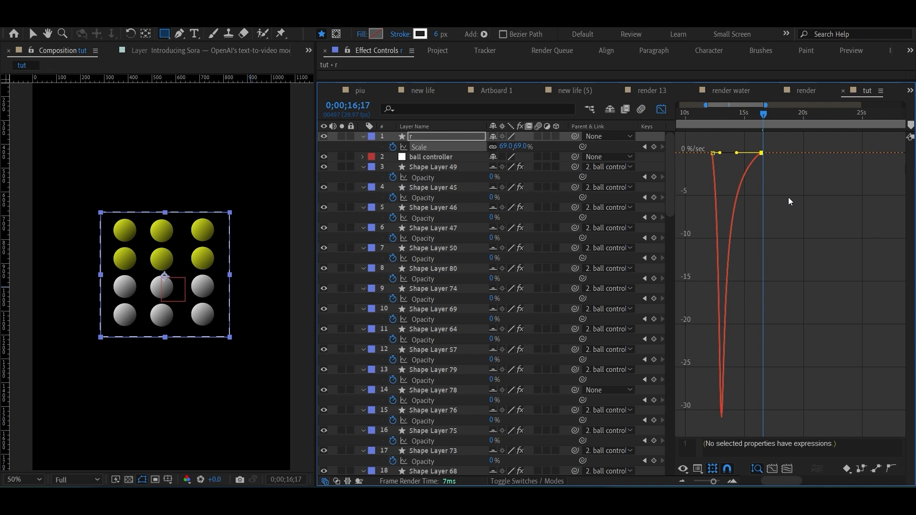
key("shift+F3")
Play back the eased rectangle shrink from 0;00;11;16.
left_click(704, 114)
key("space")
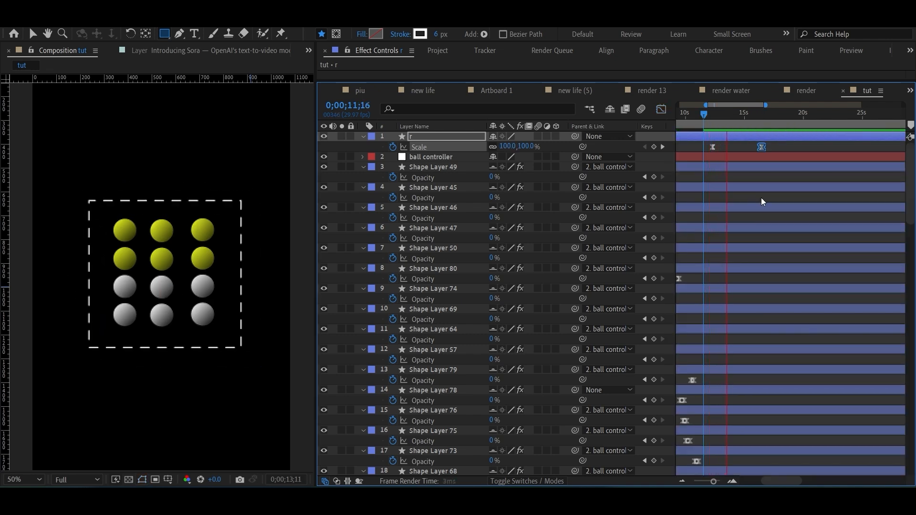
key("space")
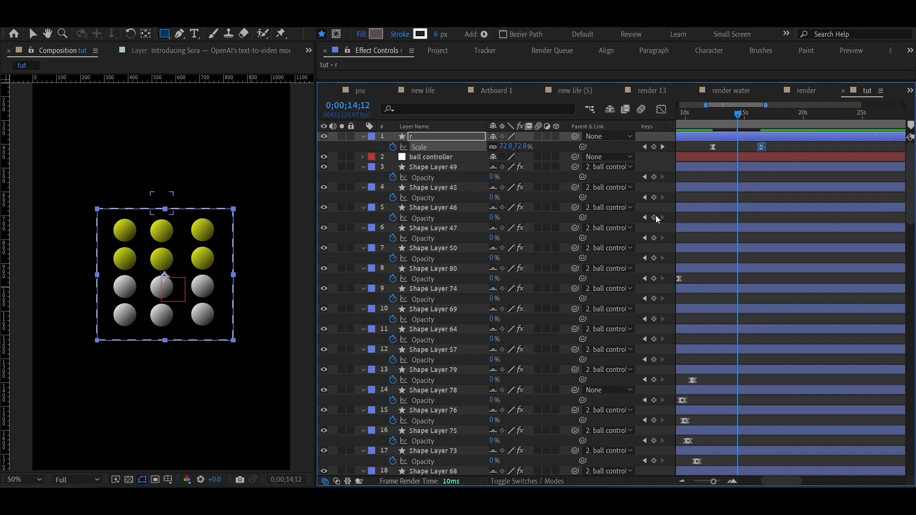
Enable motion blur on all layers from the dashed rectangle down through Shape Layer 1, and for the composition.
left_click(539, 136)
left_click_drag(537, 158, 548, 452)
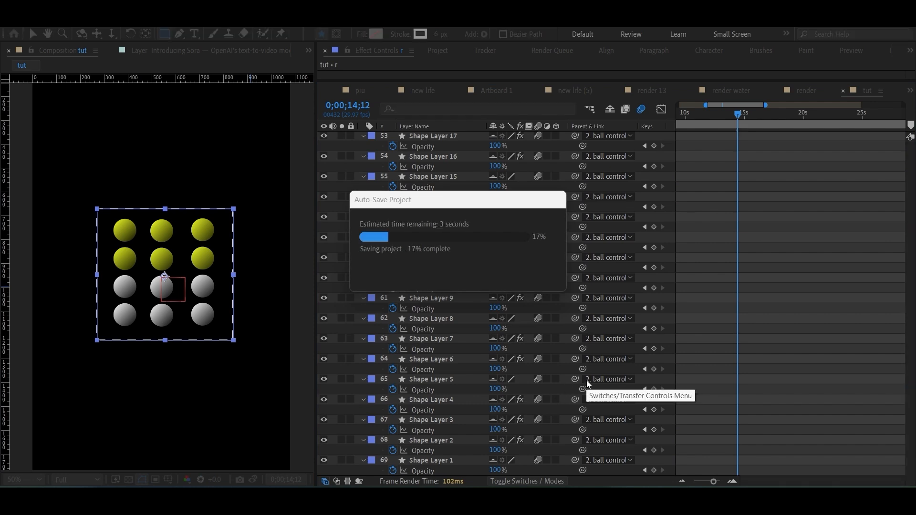
scroll(574, 400, "up", 6)
scroll(574, 400, "up", 20)
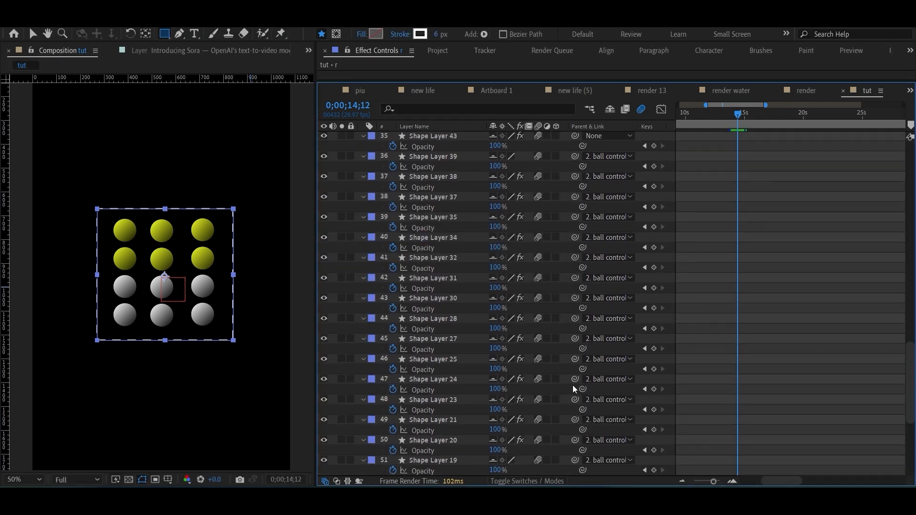
Delete the Opacity keyframes of the yellow and white center balls' layers, from Shape Layer 72 through Shape Layer 53.
left_click_drag(746, 115, 869, 162)
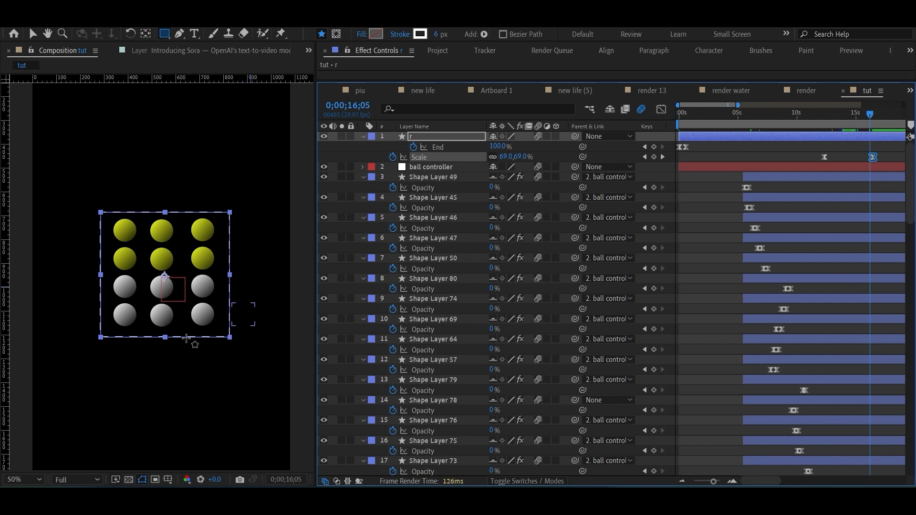
key("v")
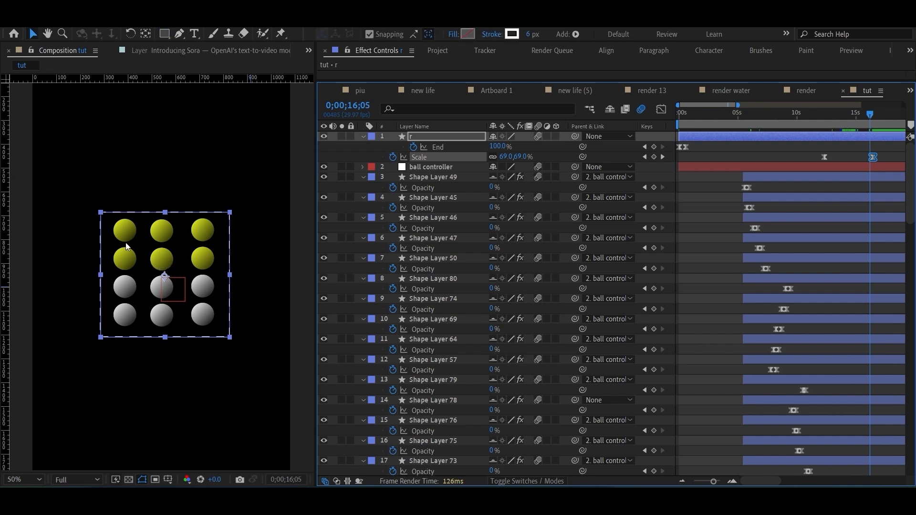
left_click(786, 199)
scroll(781, 302, "down", 11)
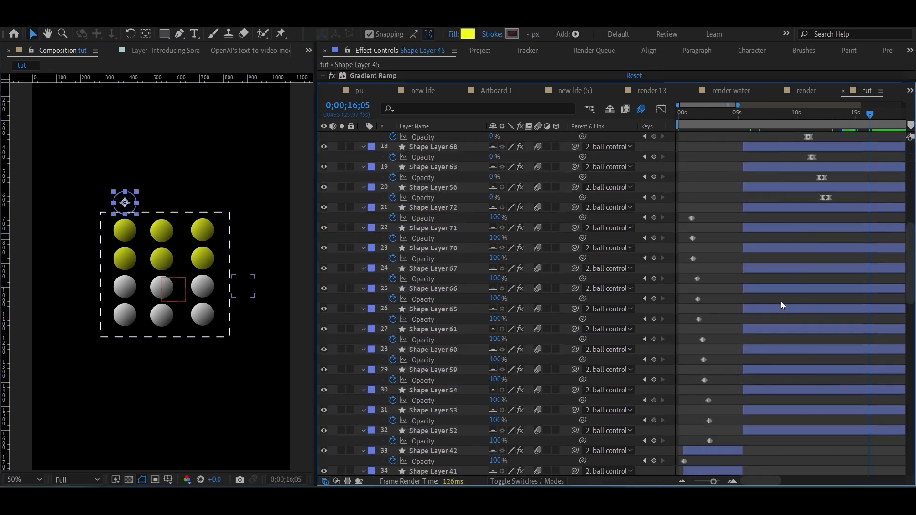
left_click(693, 218)
left_click_drag(711, 236, 706, 431)
key("Delete")
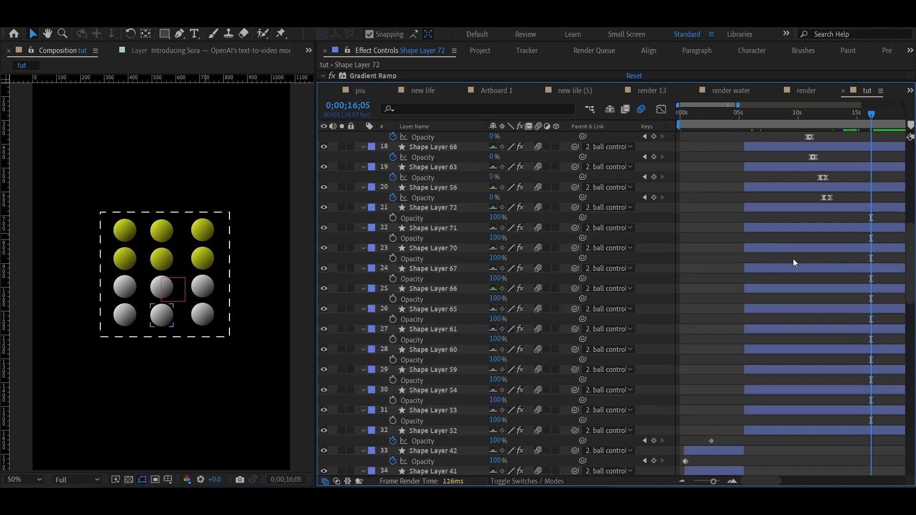
Apply the Deep Glow effect to Shape Layer 52.
left_click(786, 396)
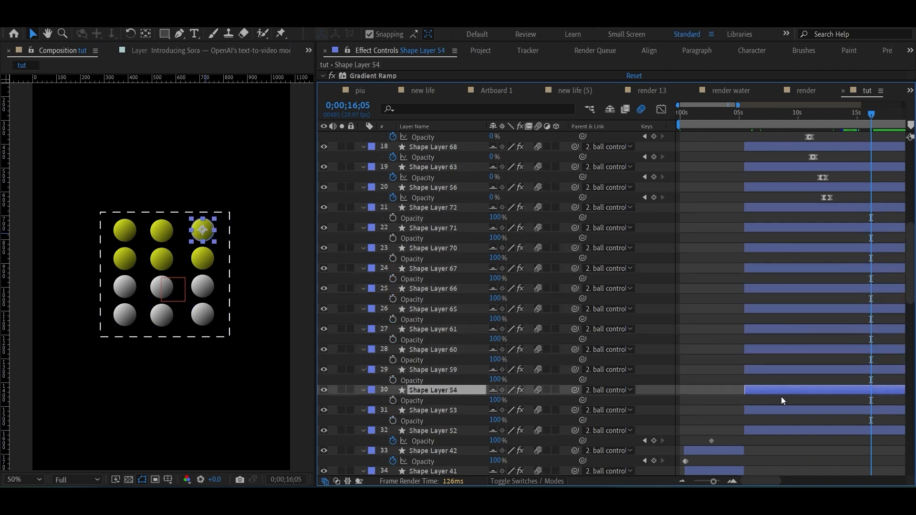
left_click(773, 409, "ctrl")
left_click(769, 431, "ctrl")
left_click(769, 432)
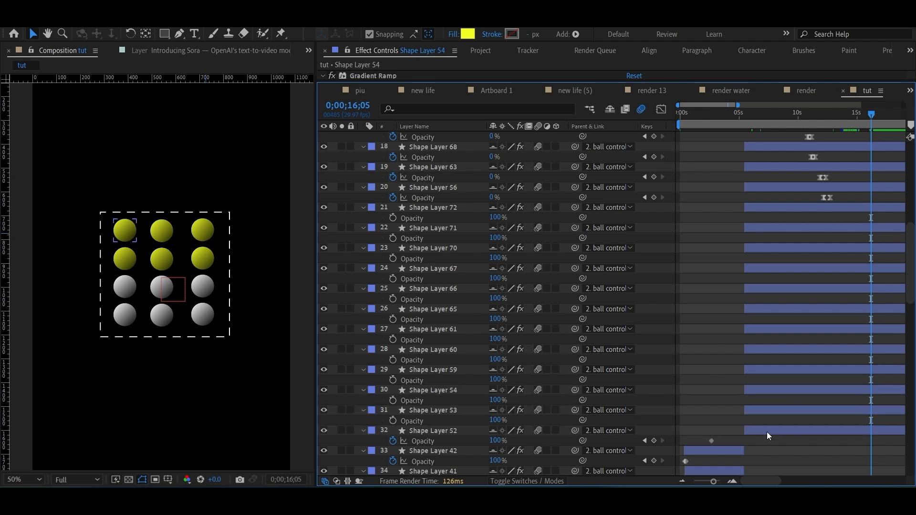
key("ctrl+space")
type("deep")
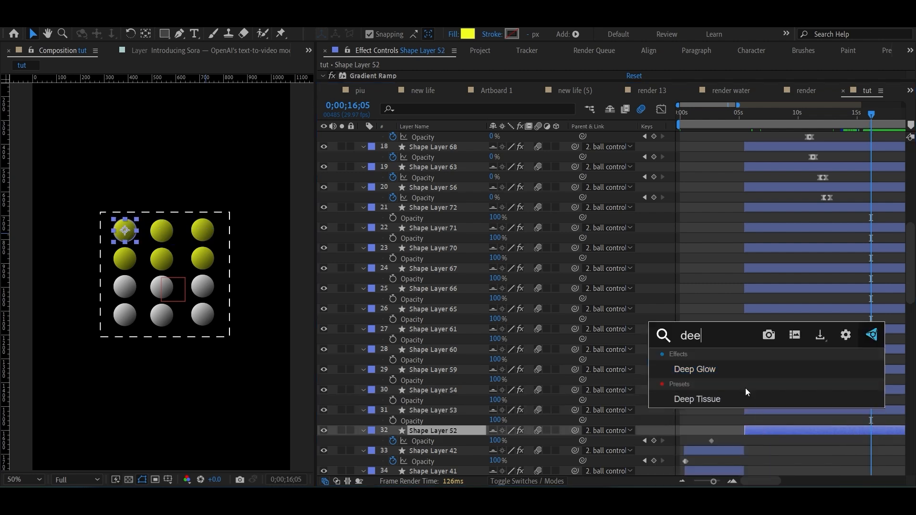
key("Return")
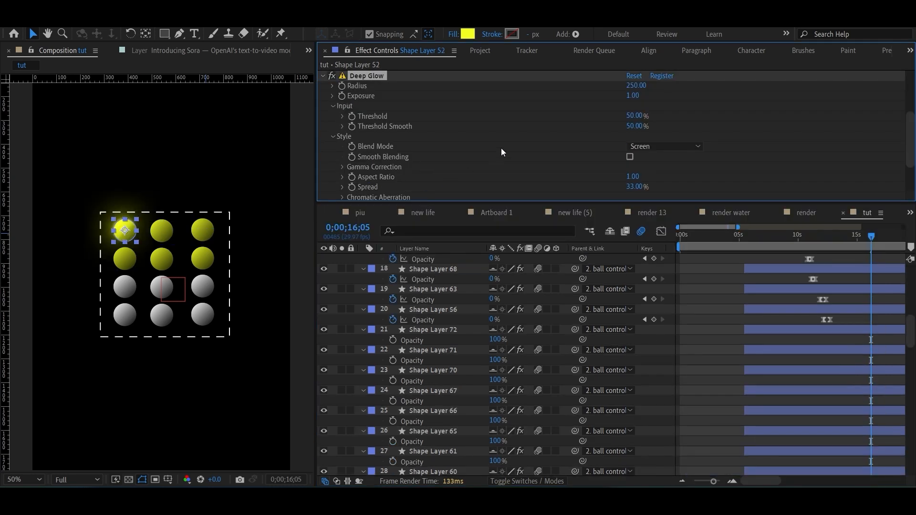
left_click(710, 277)
left_click(117, 236)
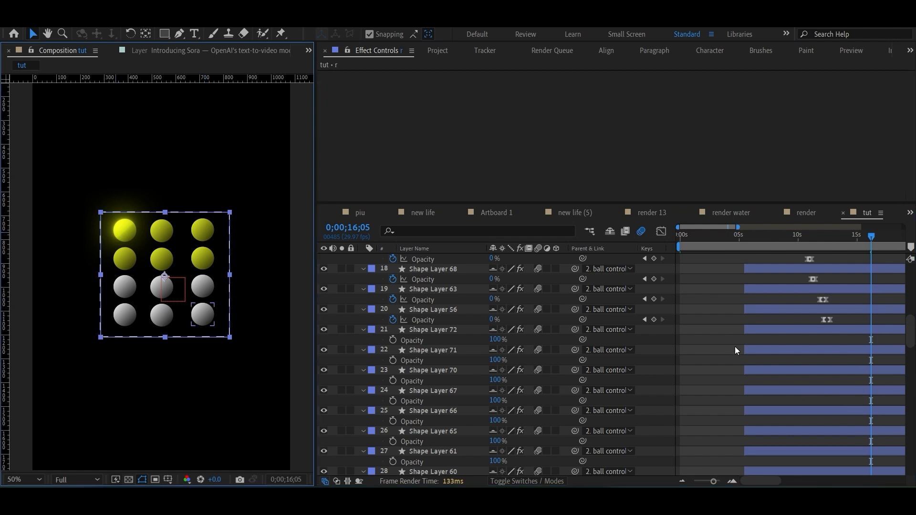
Keyframe Shape Layer 52's Deep Glow Radius from 0 at 0;00;12;22 to 412 about one second further on and preview it.
left_click(763, 432)
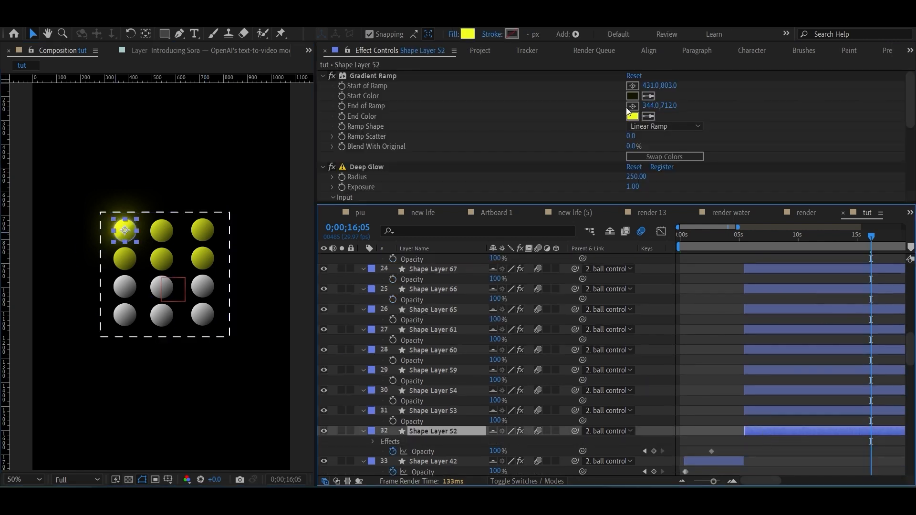
scroll(414, 152, "down", 4)
scroll(408, 152, "up", 3)
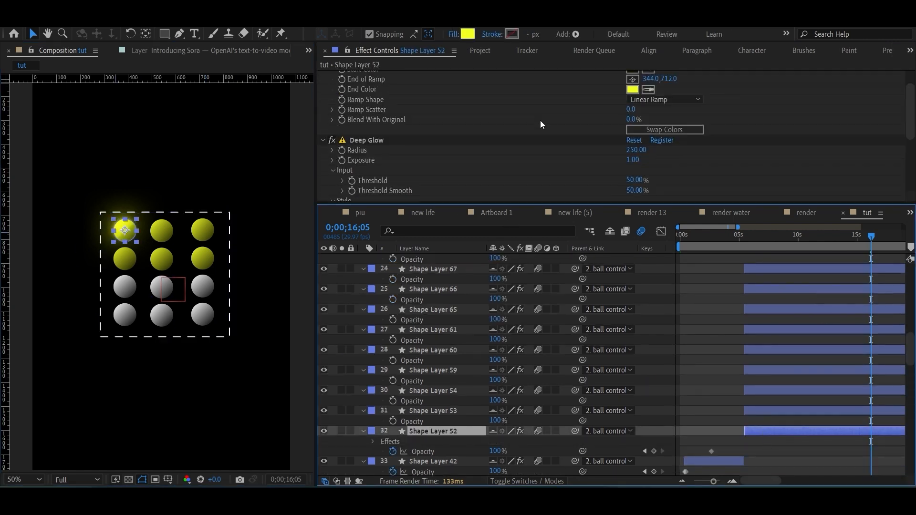
scroll(579, 153, "down", 2)
left_click_drag(629, 96, 734, 104)
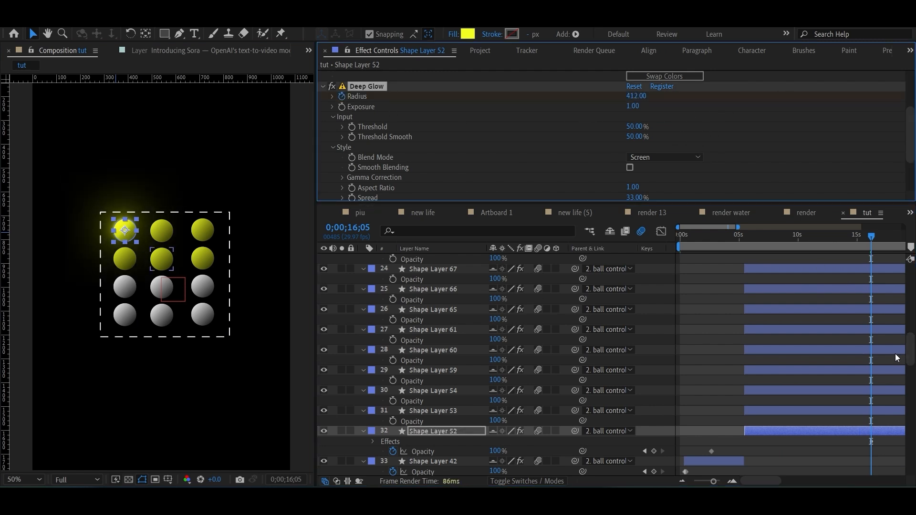
key("u")
left_click_drag(798, 244, 831, 249)
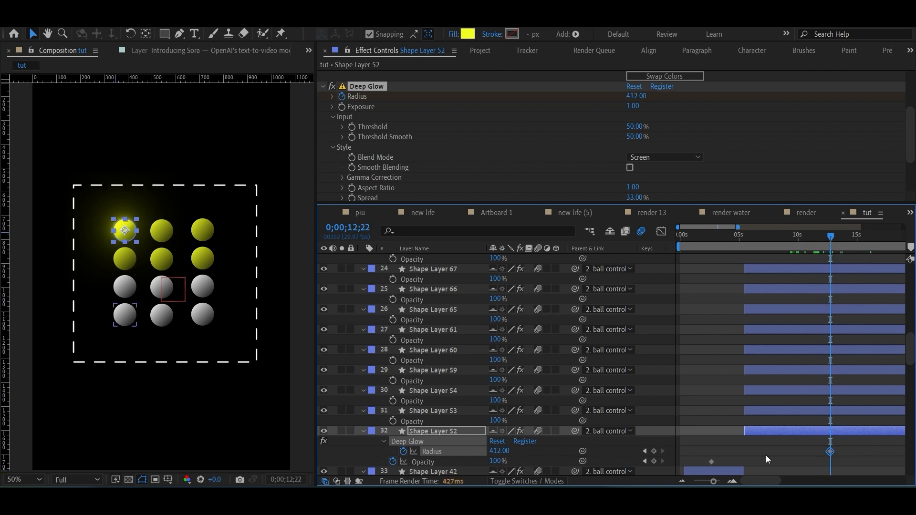
left_click_drag(829, 451, 843, 452)
left_click_drag(631, 95, 343, 163)
key("space")
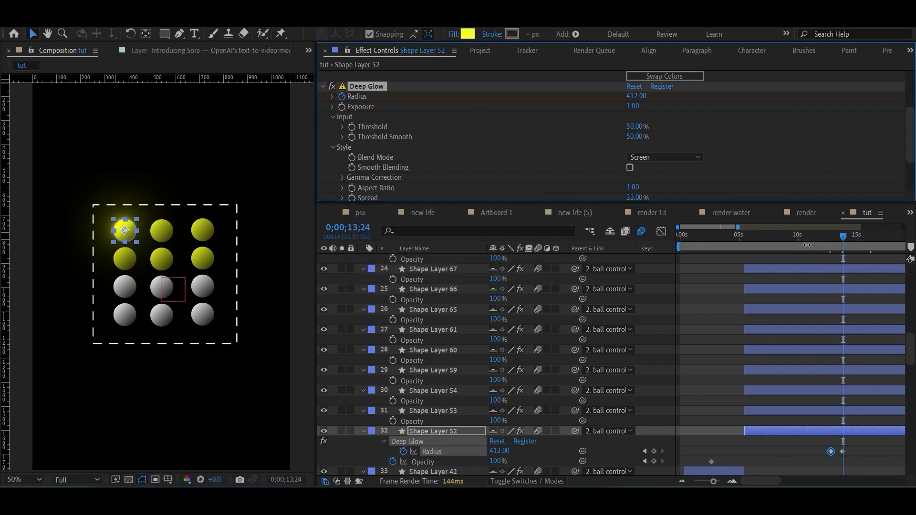
key("space")
Paste the keyframed Deep Glow effect onto Shape Layers 53, 54, 59, 60 and 61 and preview the glow.
left_click(828, 411)
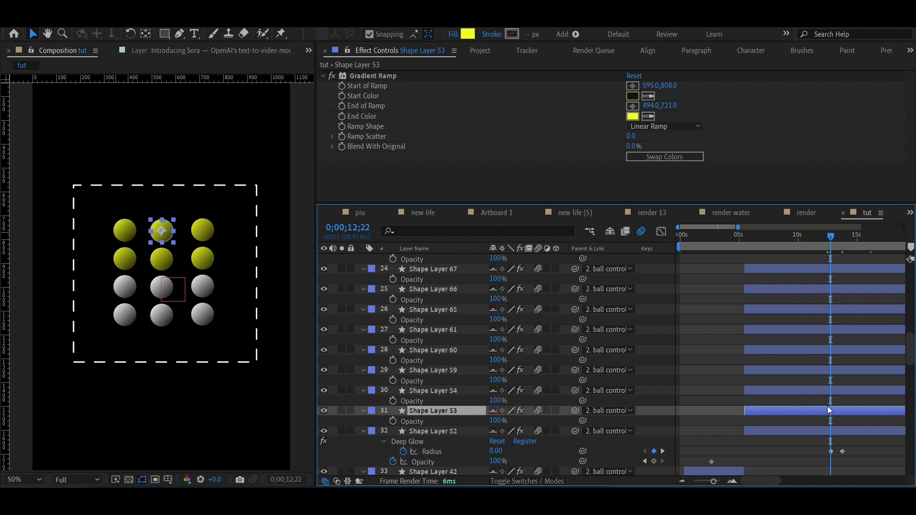
key("ctrl+v")
left_click(830, 382)
left_click(822, 392)
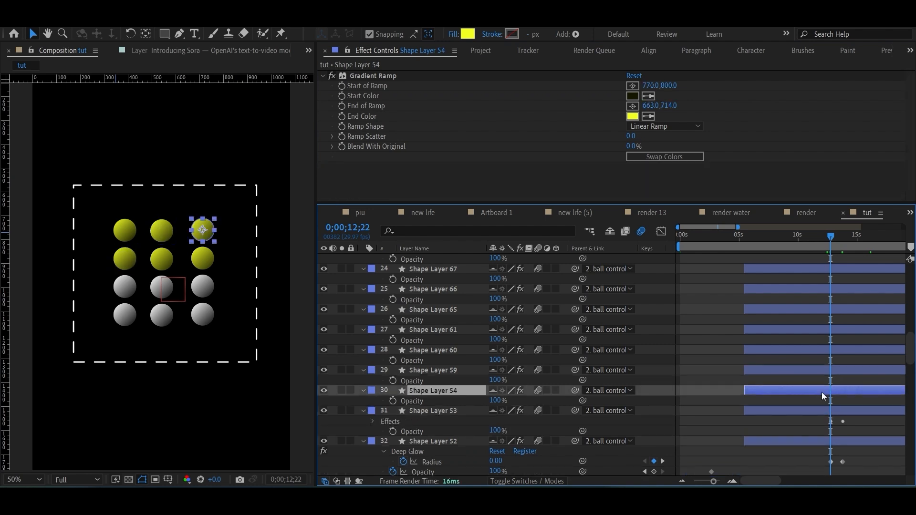
key("ctrl+v")
left_click(829, 369)
key("ctrl+v")
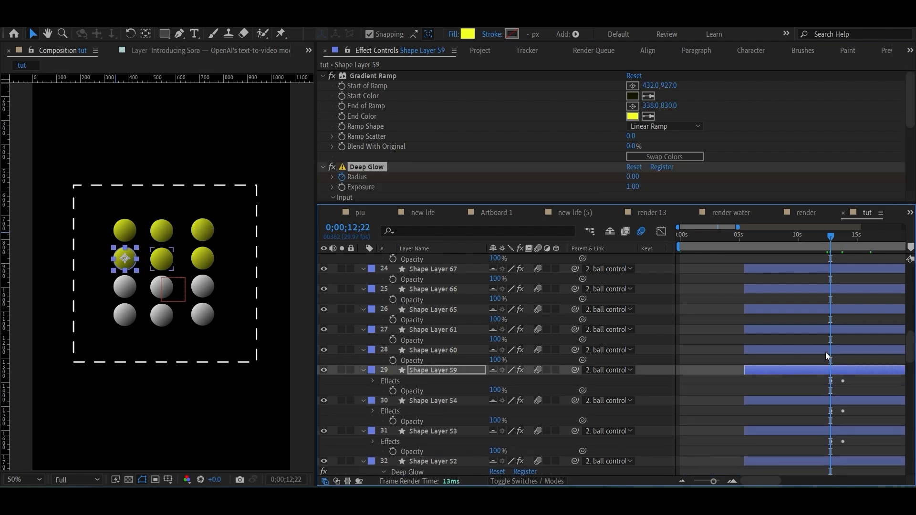
left_click(826, 350)
key("ctrl+v")
left_click(824, 332)
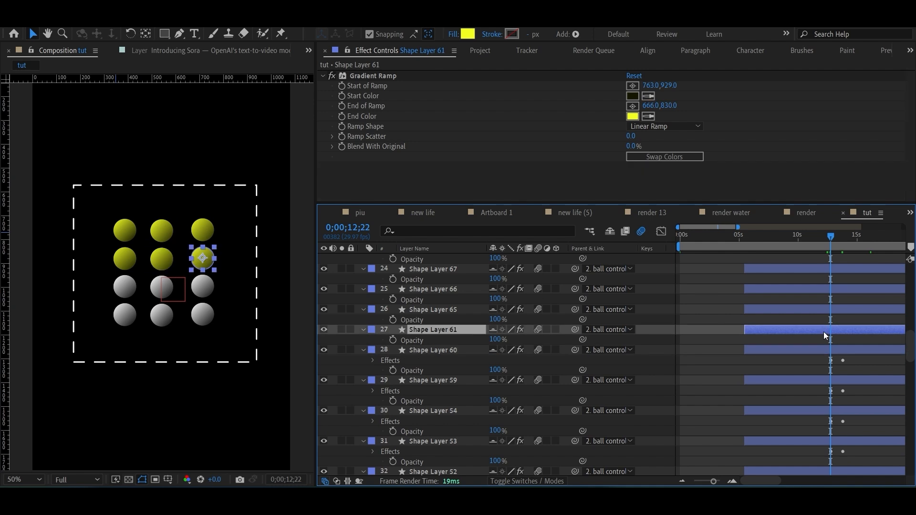
key("ctrl+v")
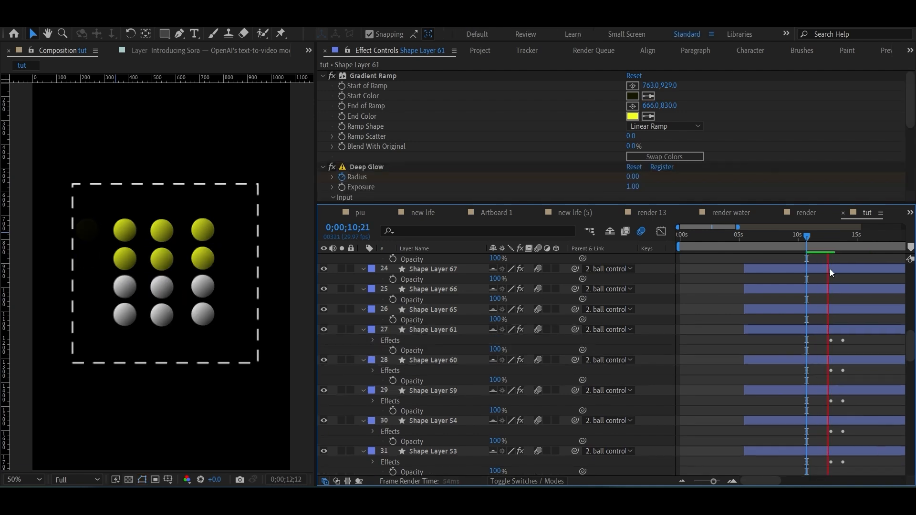
key("space")
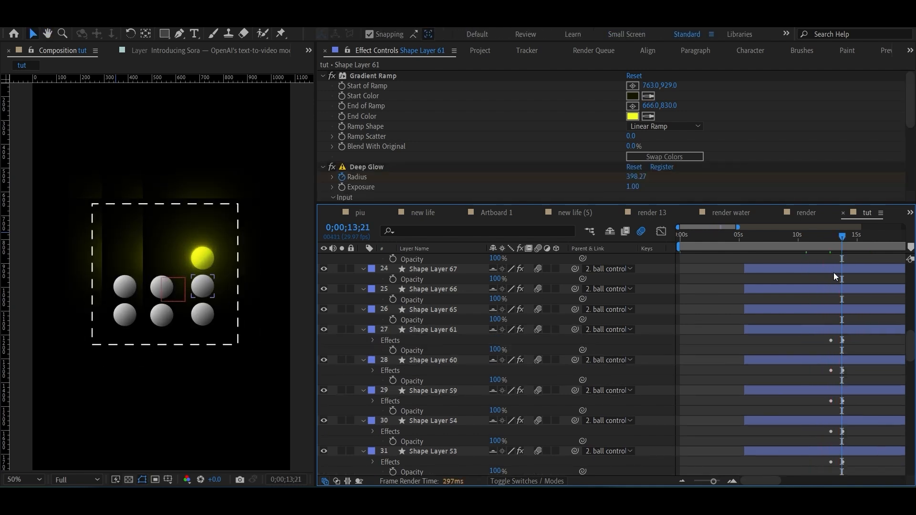
Enable Unmult in the Deep Glow effect of Shape Layers 61, 60 and 59.
left_click(840, 334)
scroll(603, 136, "down", 5)
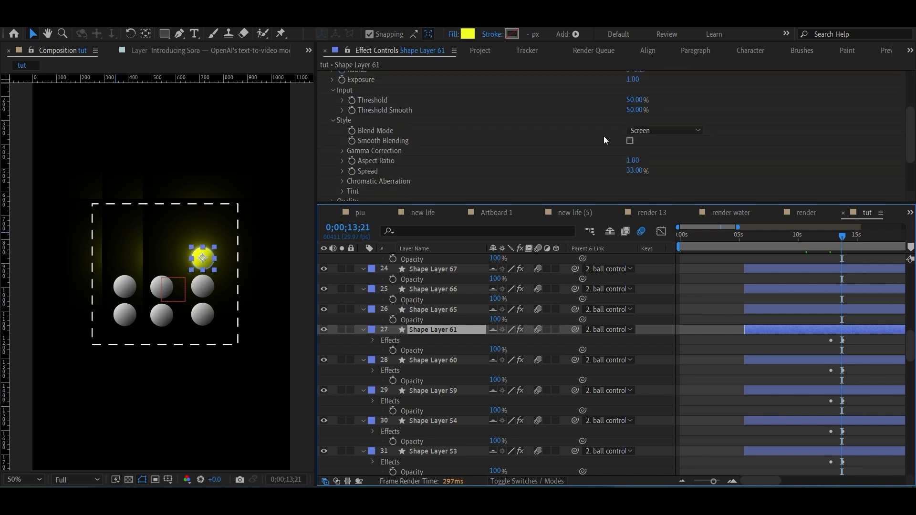
left_click(629, 196)
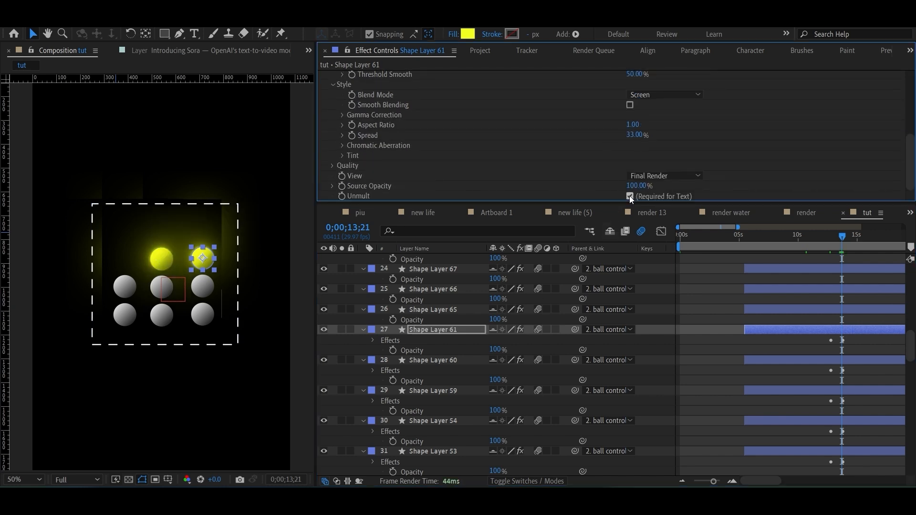
left_click(778, 364)
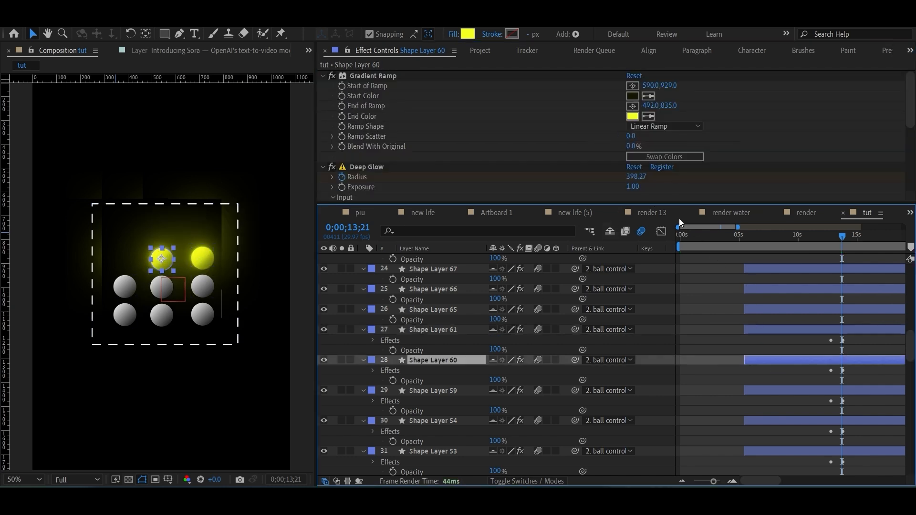
scroll(660, 181, "down", 5)
left_click(631, 196)
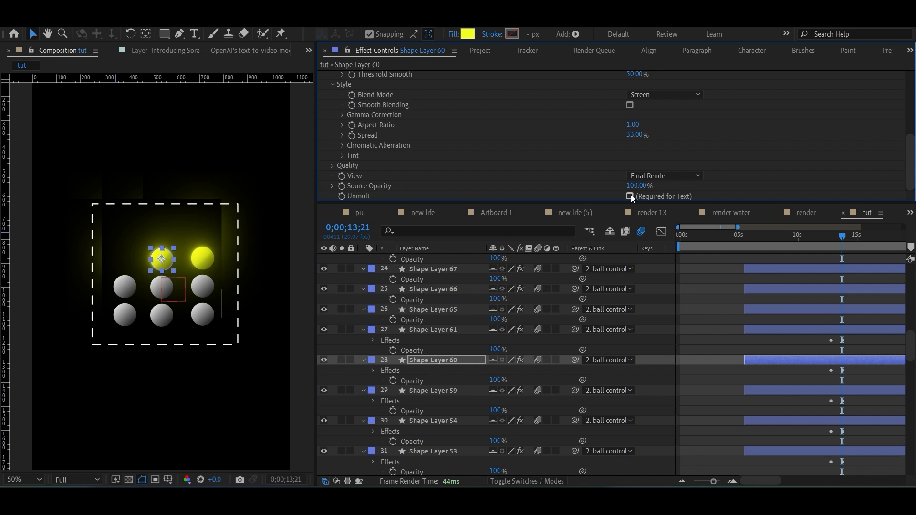
left_click(630, 196)
left_click(805, 392)
scroll(618, 172, "down", 5)
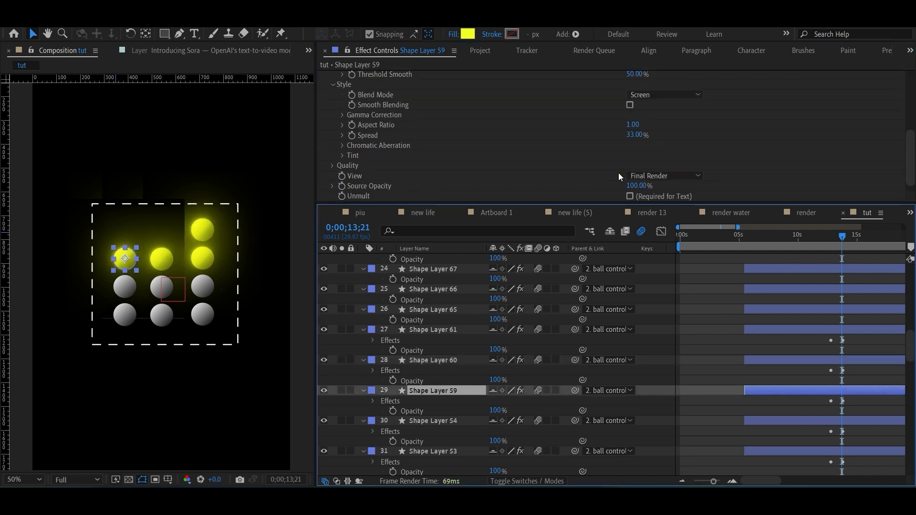
left_click(630, 196)
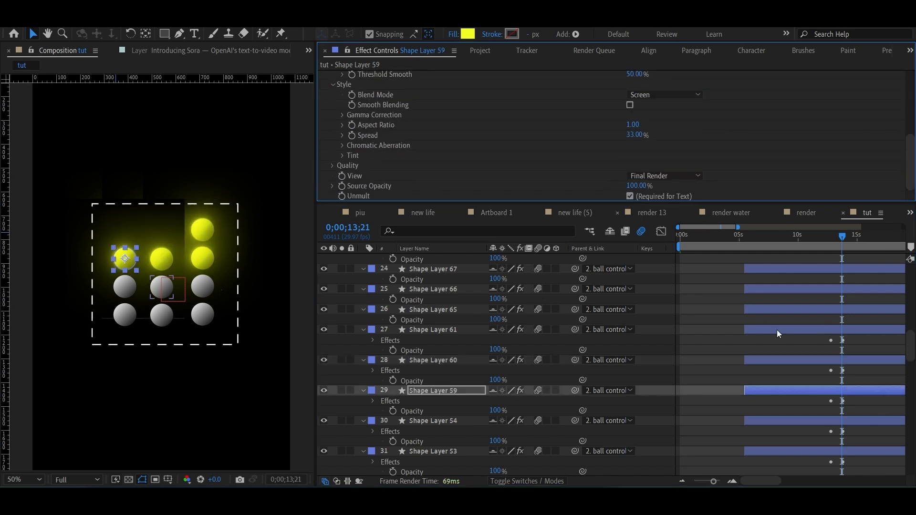
Enable Unmult in the Deep Glow effect of Shape Layers 54, 53 and 52.
left_click(811, 421)
scroll(640, 193, "down", 5)
left_click(631, 196)
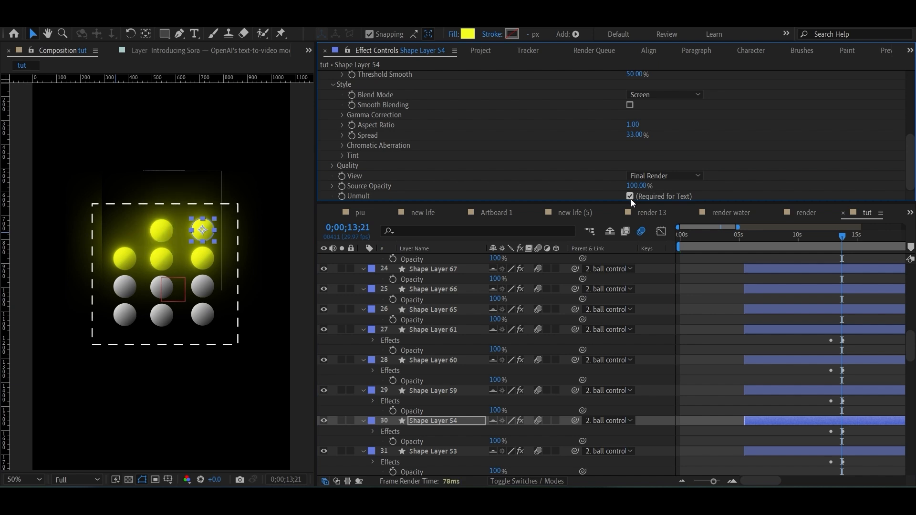
left_click(825, 390)
scroll(678, 181, "down", 5)
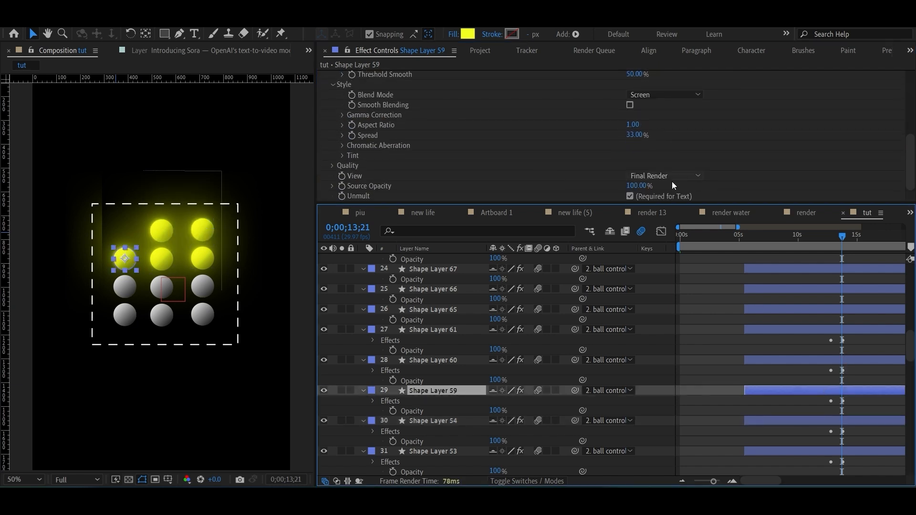
left_click(798, 426)
left_click(795, 452)
scroll(669, 173, "down", 5)
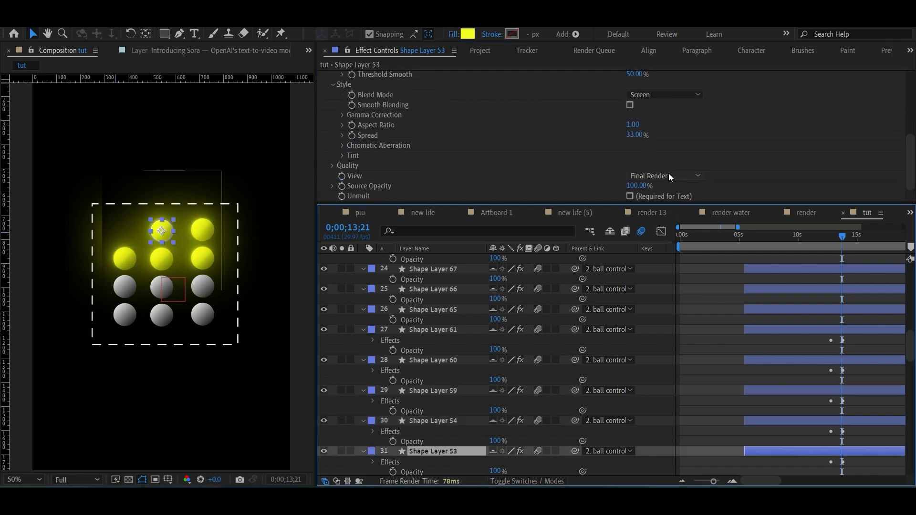
left_click(631, 196)
scroll(775, 373, "down", 4)
left_click(803, 362)
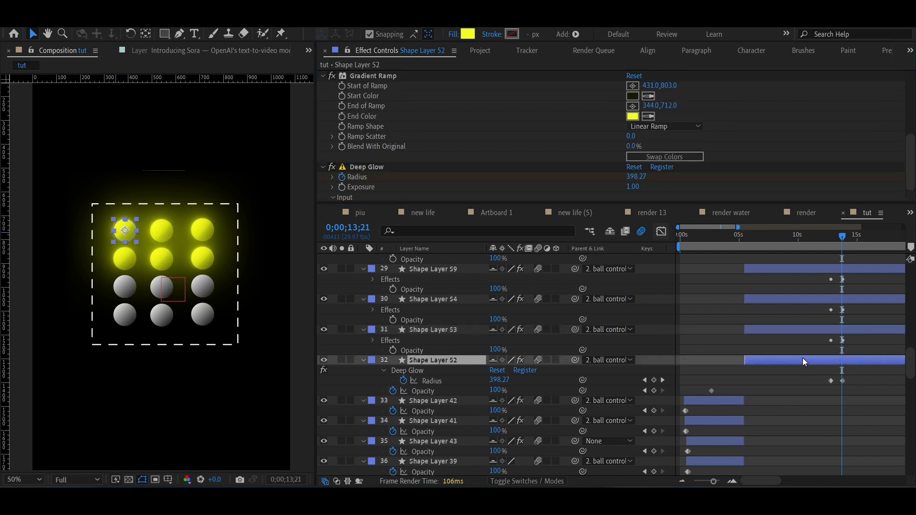
scroll(685, 156, "down", 5)
left_click(631, 197)
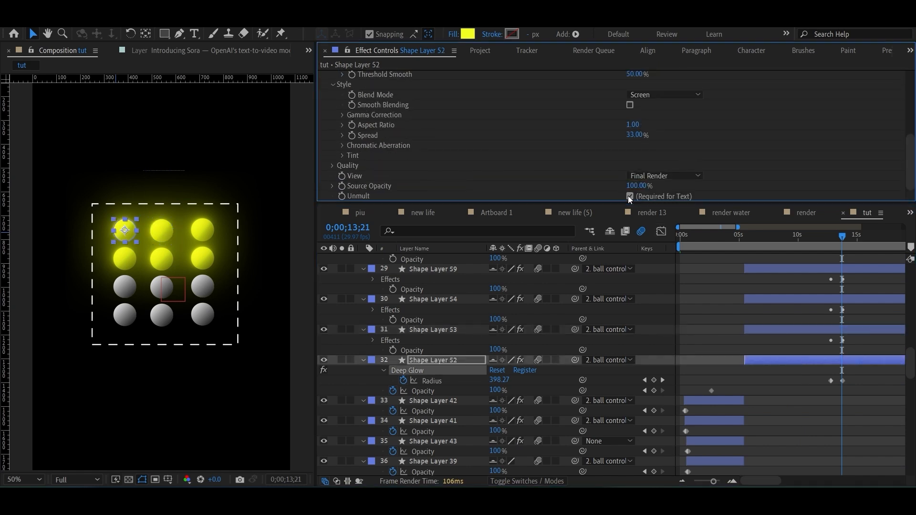
Apply Deep Glow with Unmult enabled to the dashed rectangle layer r and preview the animation from the start.
scroll(711, 324, "up", 15)
left_click(783, 259)
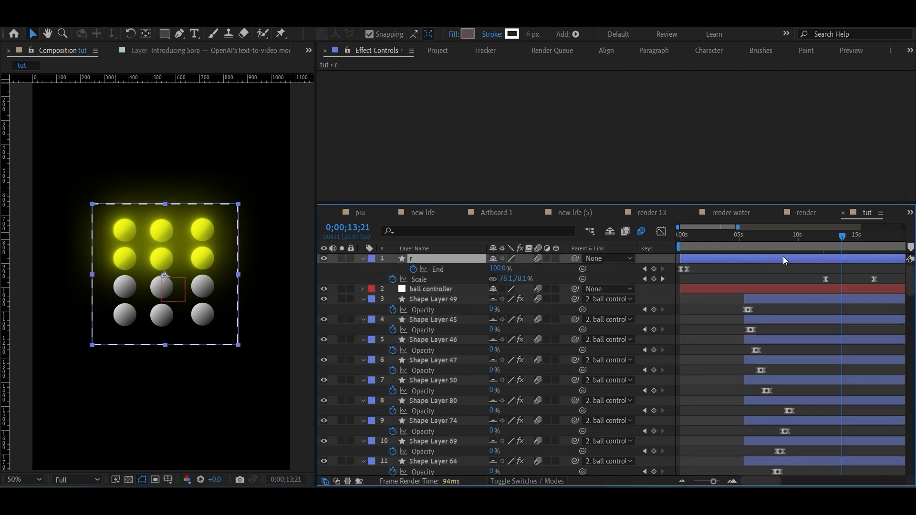
key("ctrl+space")
type("d")
key("Return")
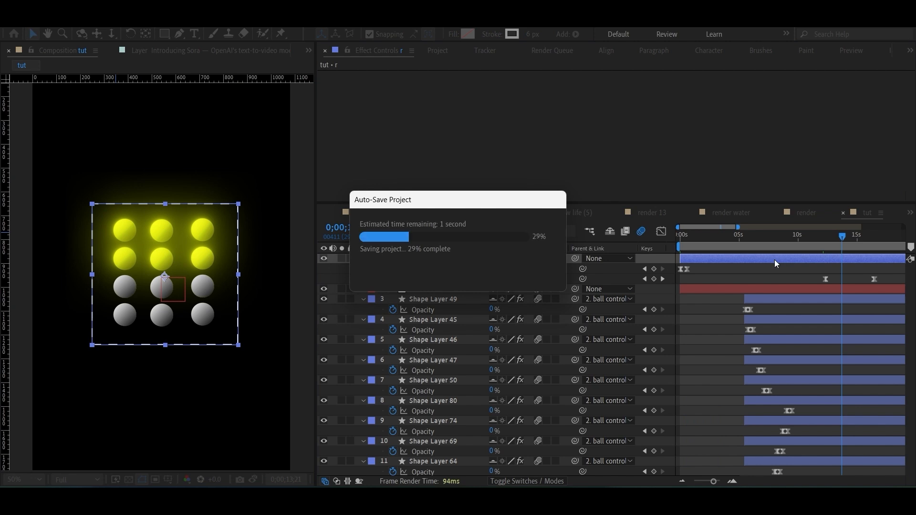
key("ctrl+space")
type("deep")
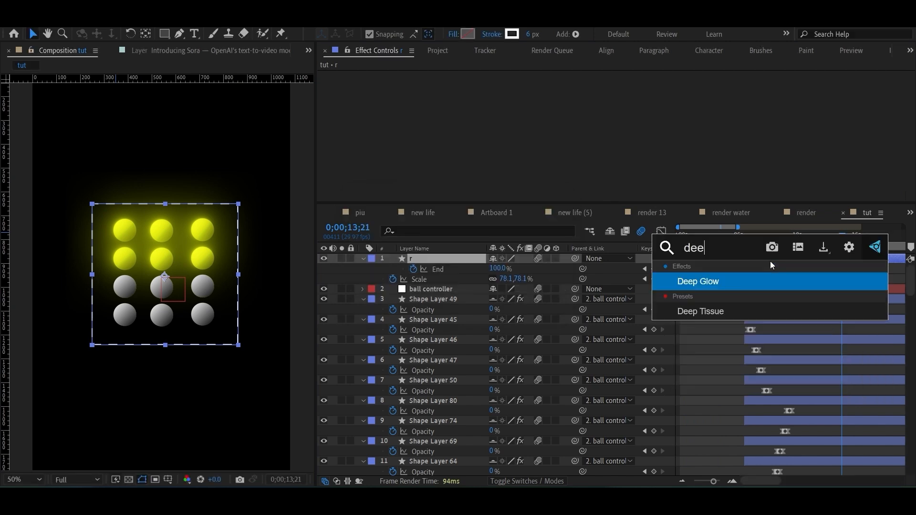
left_click(734, 286)
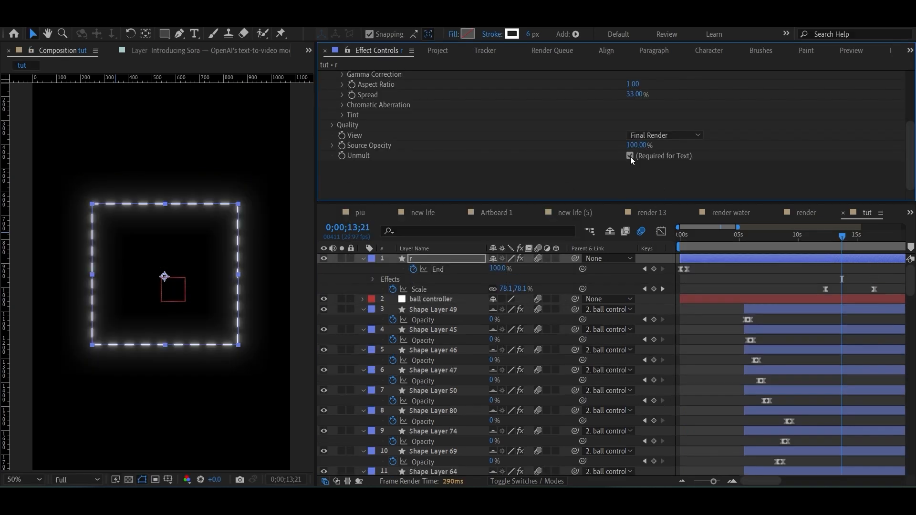
scroll(662, 179, "up", 5)
left_click(789, 262)
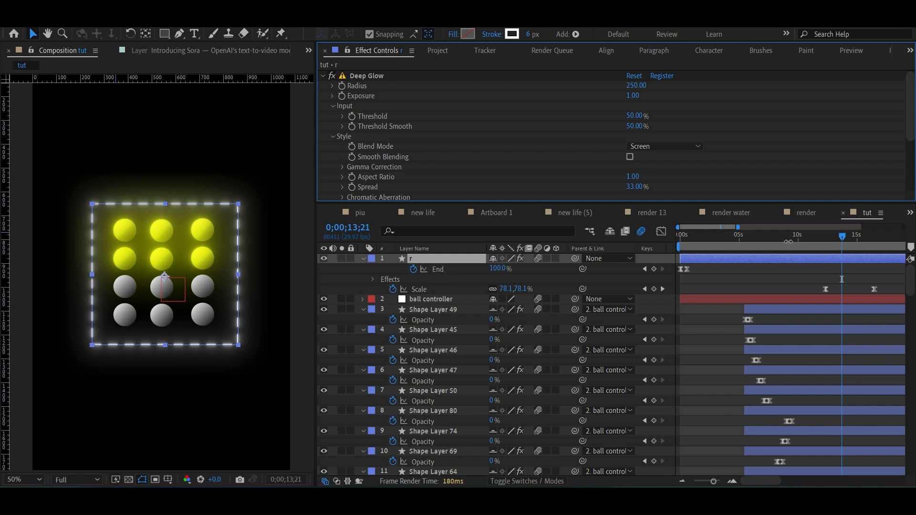
left_click_drag(688, 240, 665, 242)
key("space")
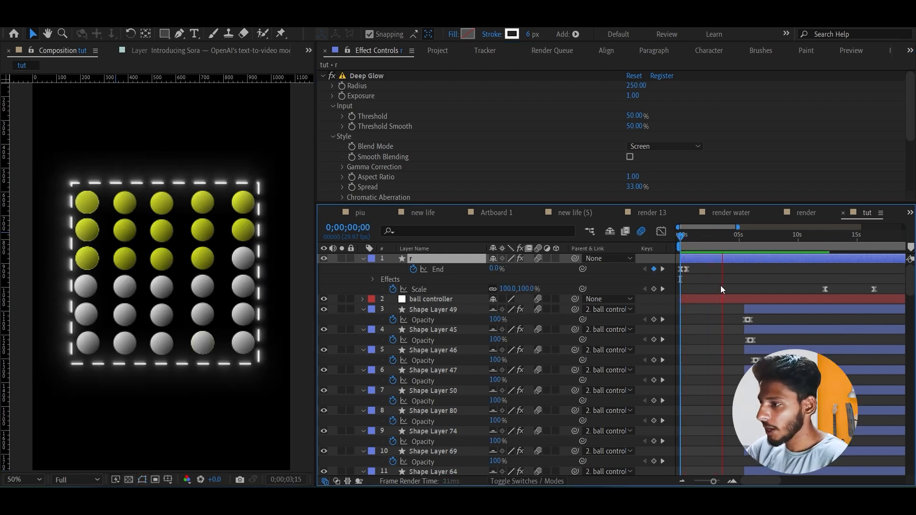
Shift both Scale keyframes of layer r earlier together so the first one sits at 0;00;12;08.
key("semicolon")
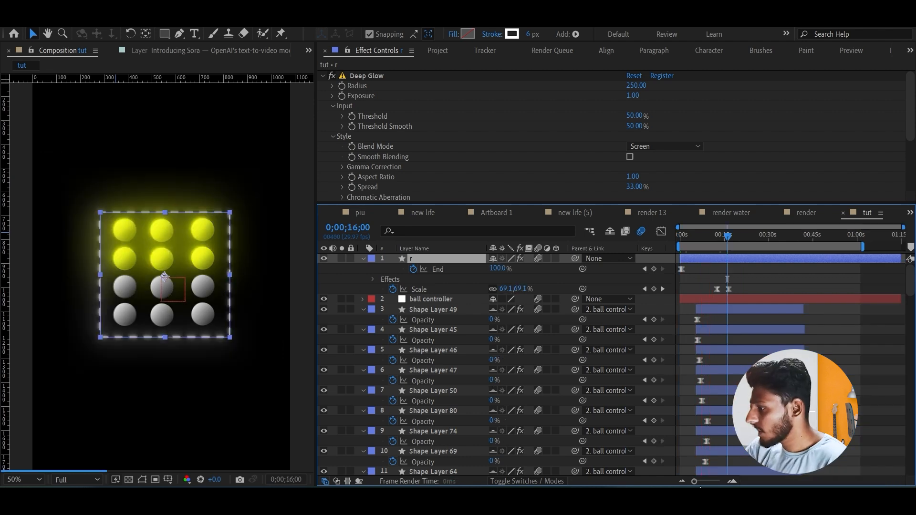
left_click_drag(694, 482, 713, 485)
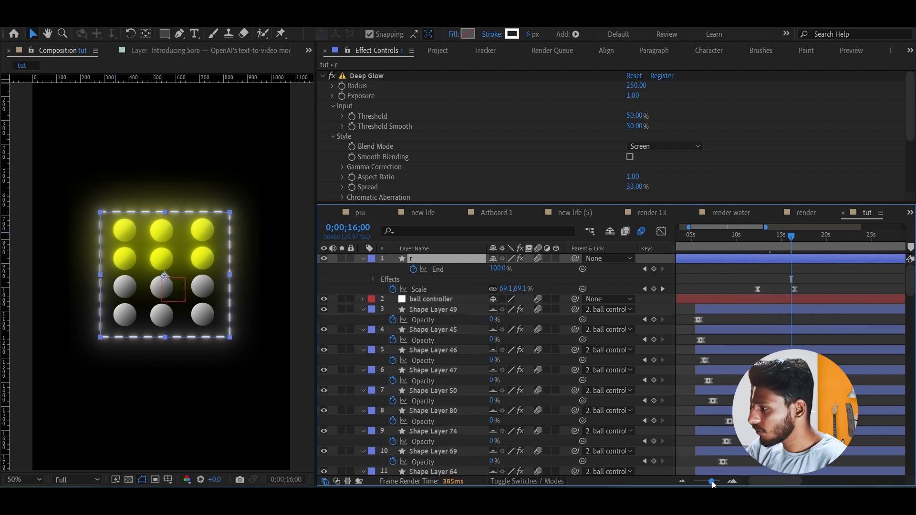
left_click_drag(749, 292, 806, 286)
left_click_drag(759, 290, 751, 291)
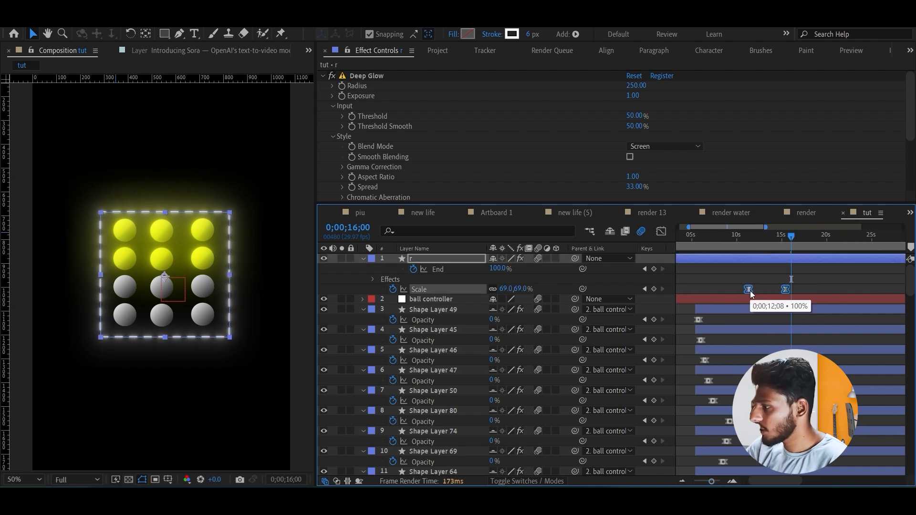
End the work area at 0;00;16;00, trim the composition to it and scrub through to the final frame.
key("n")
right_click(735, 246)
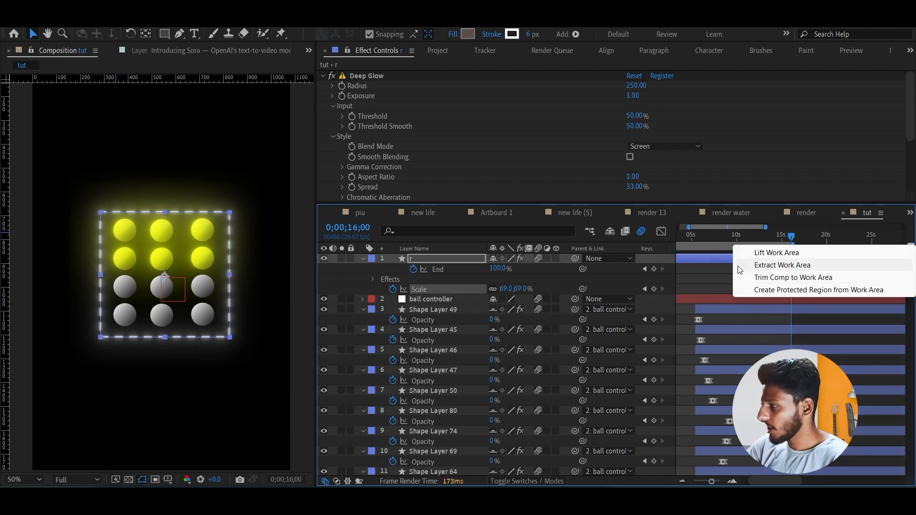
left_click(783, 277)
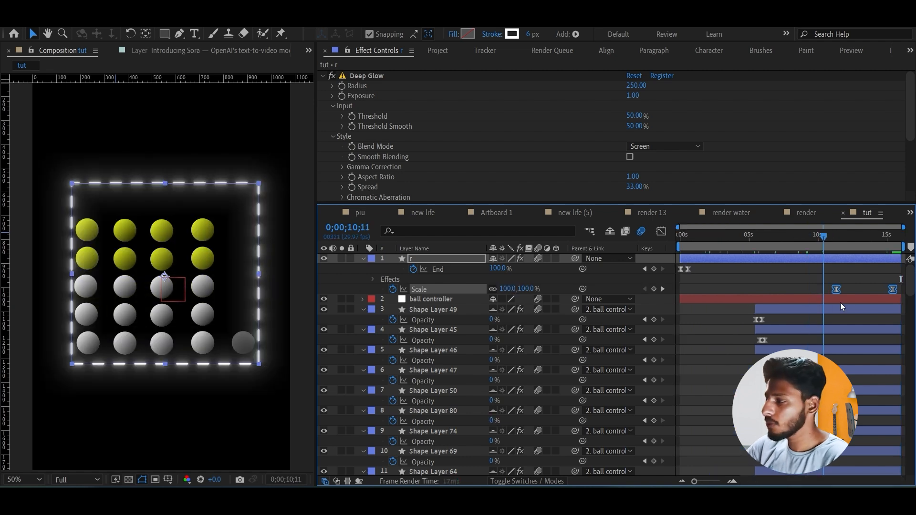
left_click_drag(841, 302, 906, 316)
key("Page_Up")
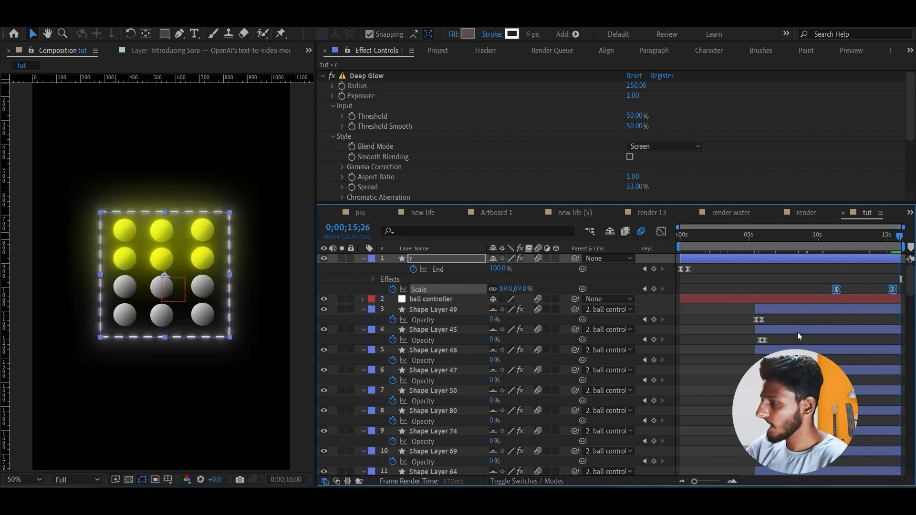
Return to the first frame, add the tut composition to the Render Queue and open its output destination setting.
key("Home")
left_click(717, 289)
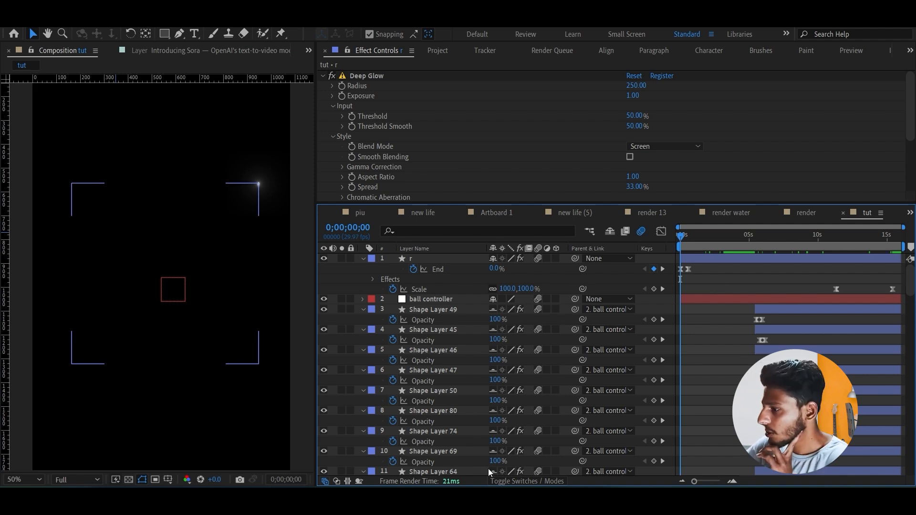
key("ctrl+m")
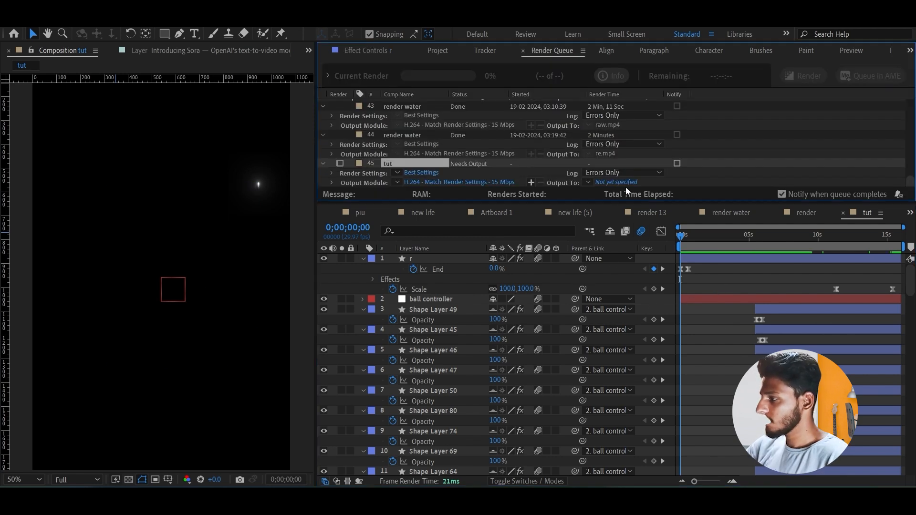
left_click(621, 182)
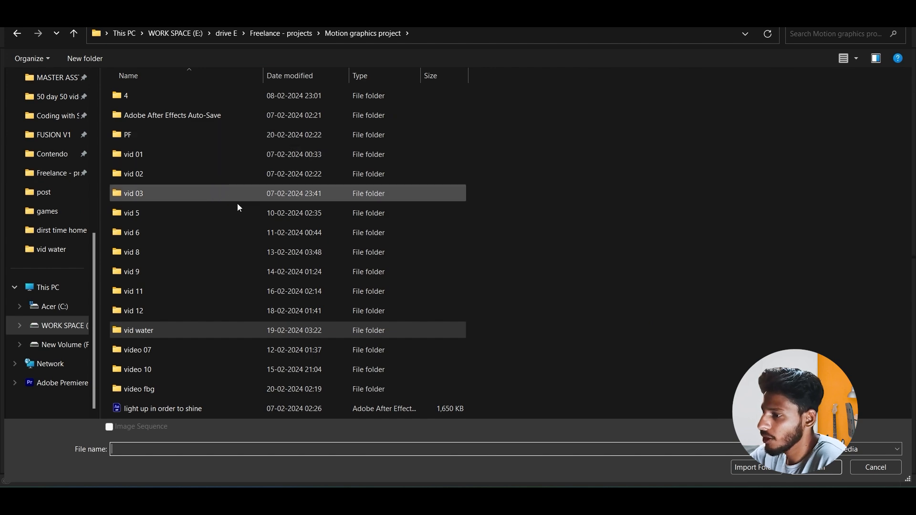
In Premiere Pro, import tut.mp4 from the video fbg folder, create a new sequence from it and play it.
double_click(215, 394)
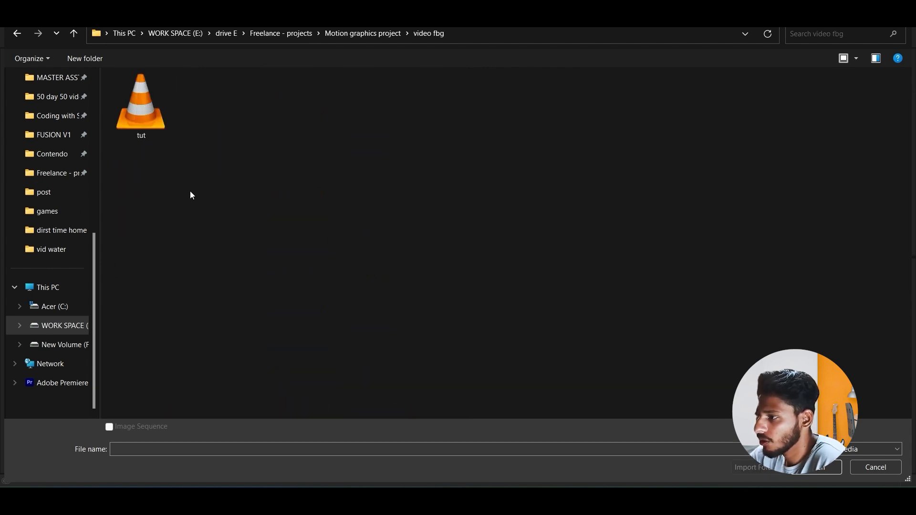
left_click(826, 470)
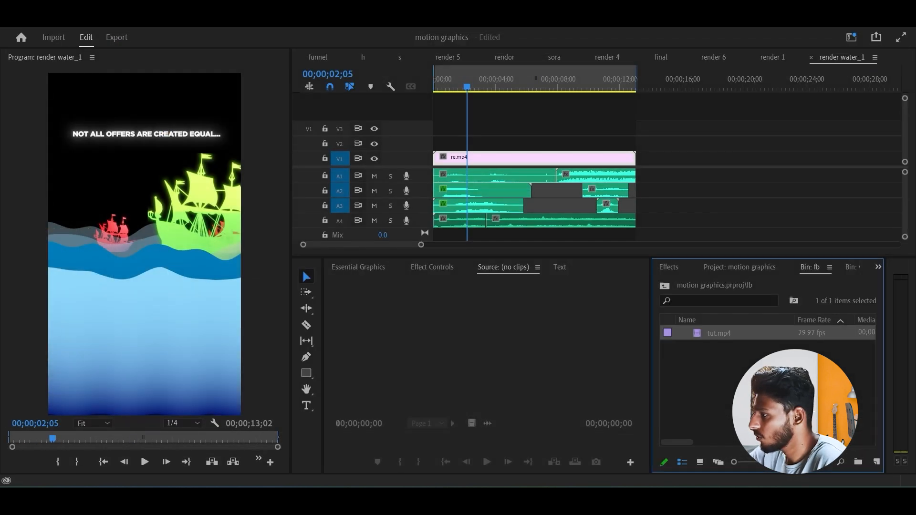
right_click(722, 344)
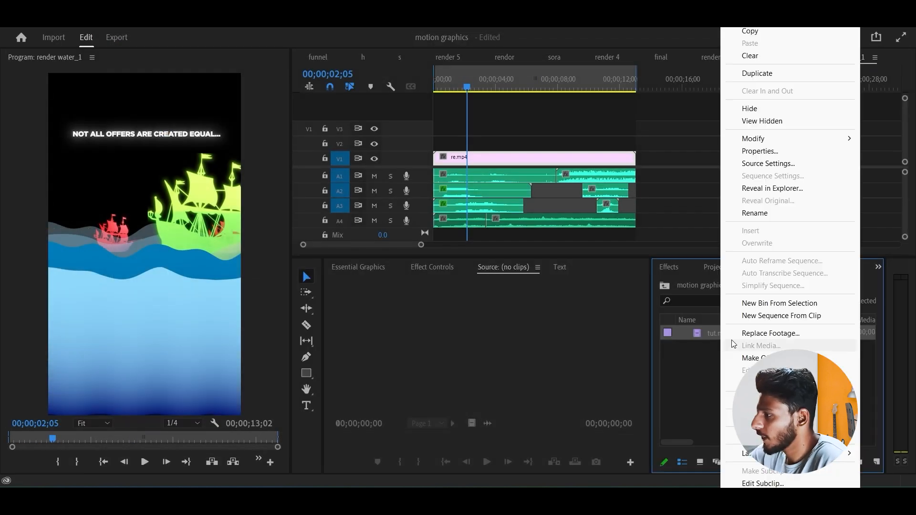
left_click(777, 316)
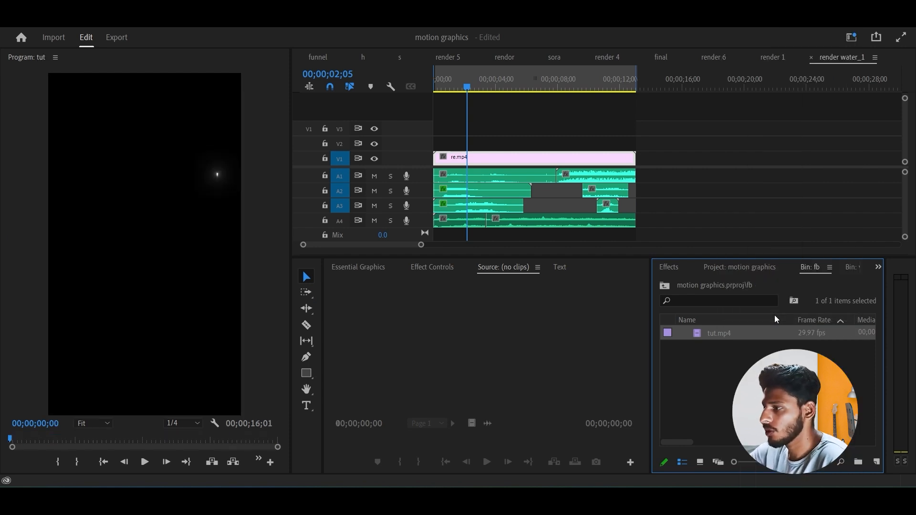
key("space")
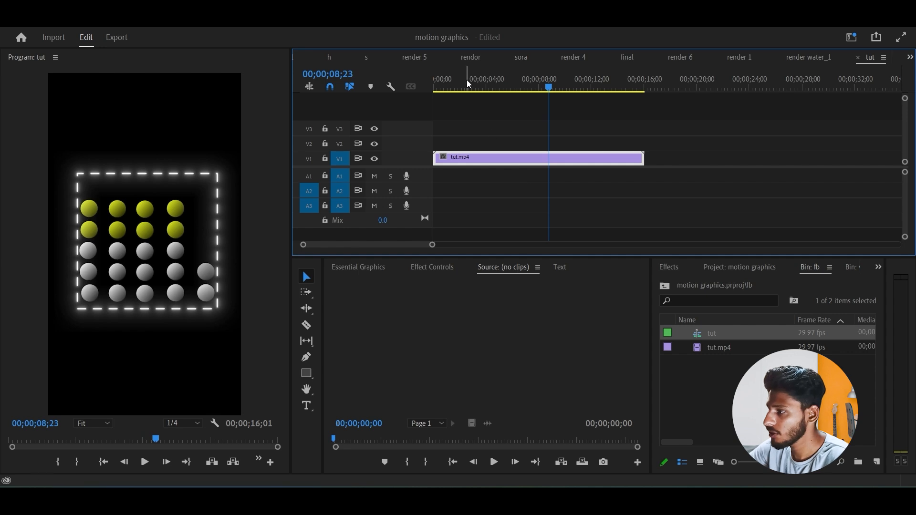
Split the tut.mp4 clip at 00;00;05;17 and 00;00;11;16.
left_click_drag(438, 88, 497, 102)
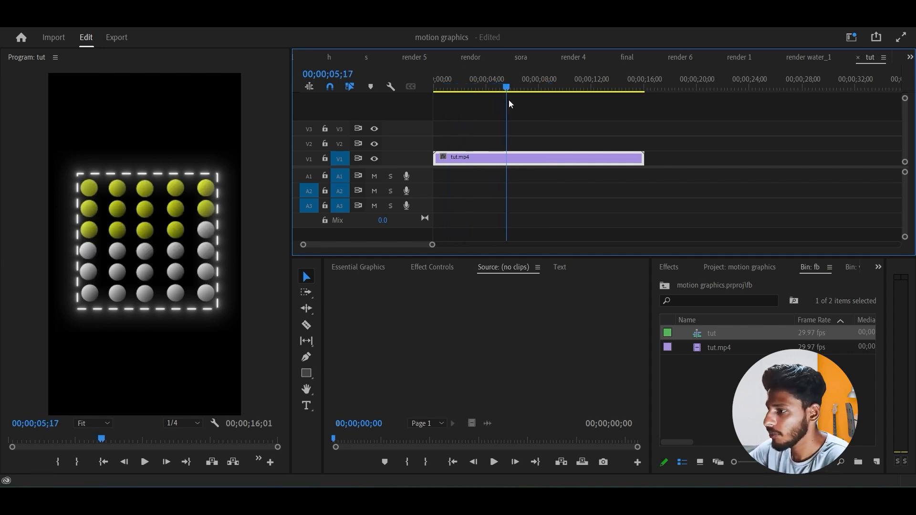
key("ctrl+k")
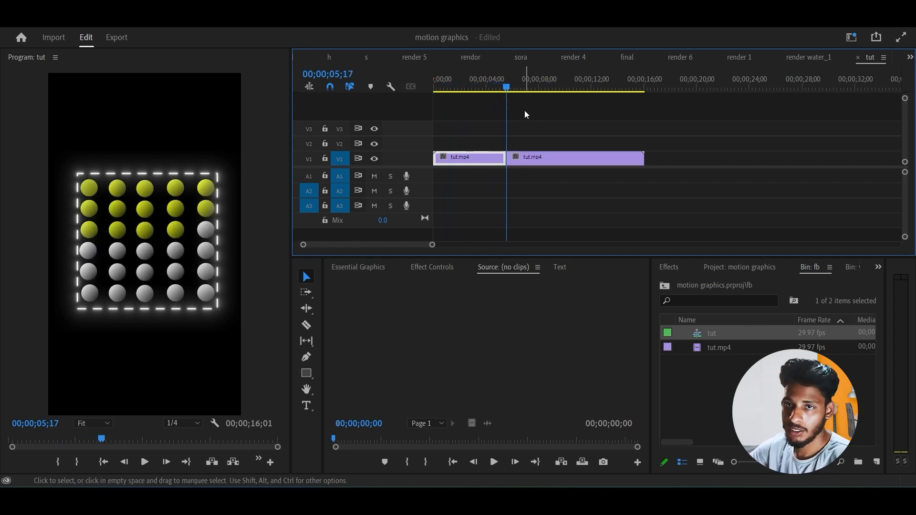
left_click_drag(522, 86, 591, 106)
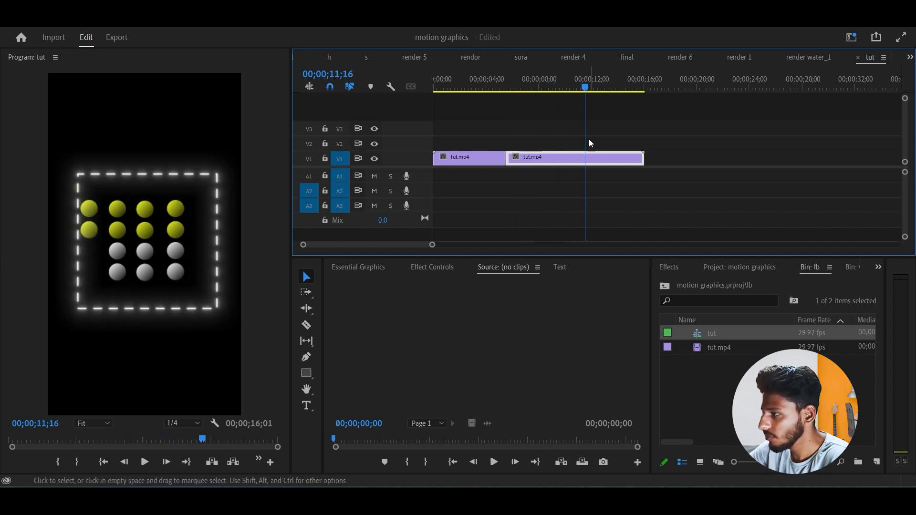
key("ctrl+k")
Rate-stretch the middle tut.mp4 segment to about 143% speed and close the gap after it.
key("r")
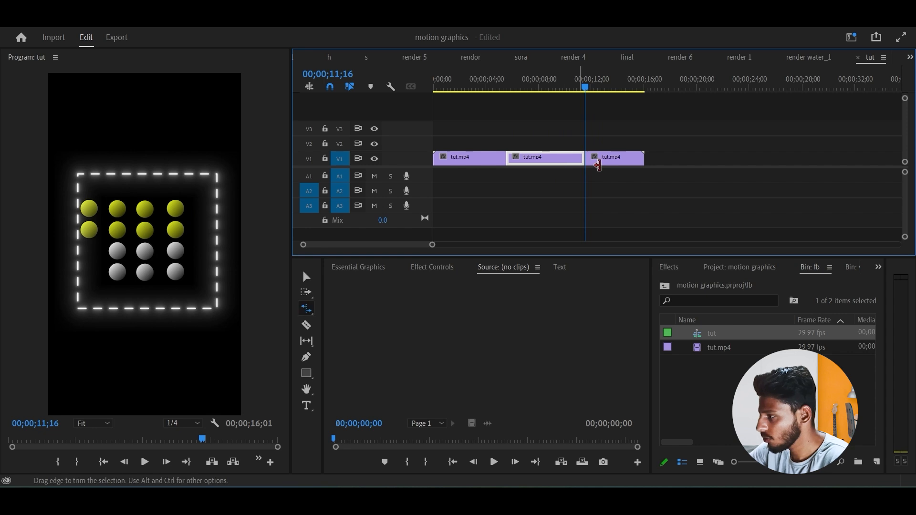
left_click_drag(583, 157, 559, 158)
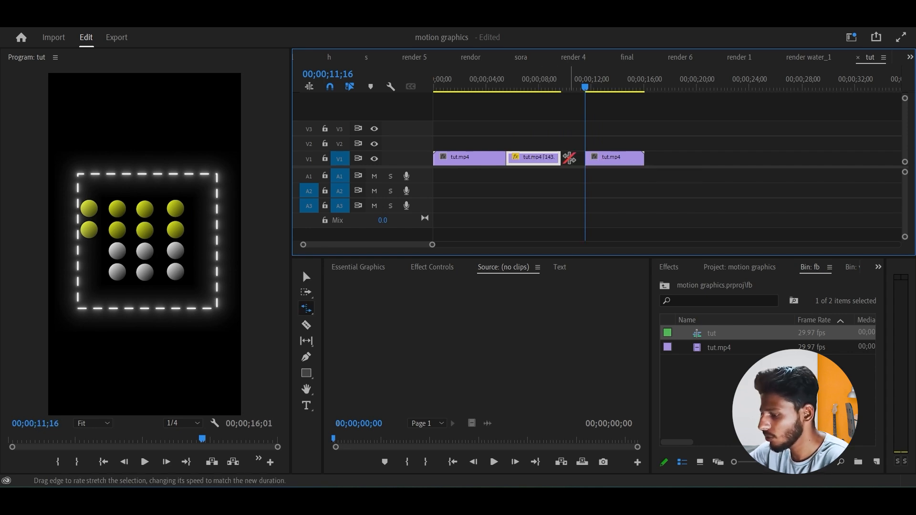
key("v")
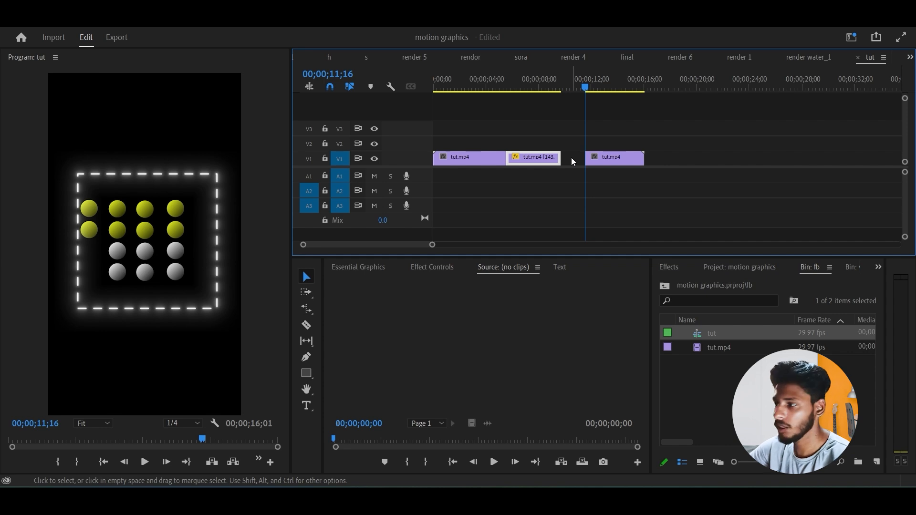
left_click(571, 158)
right_click(571, 158)
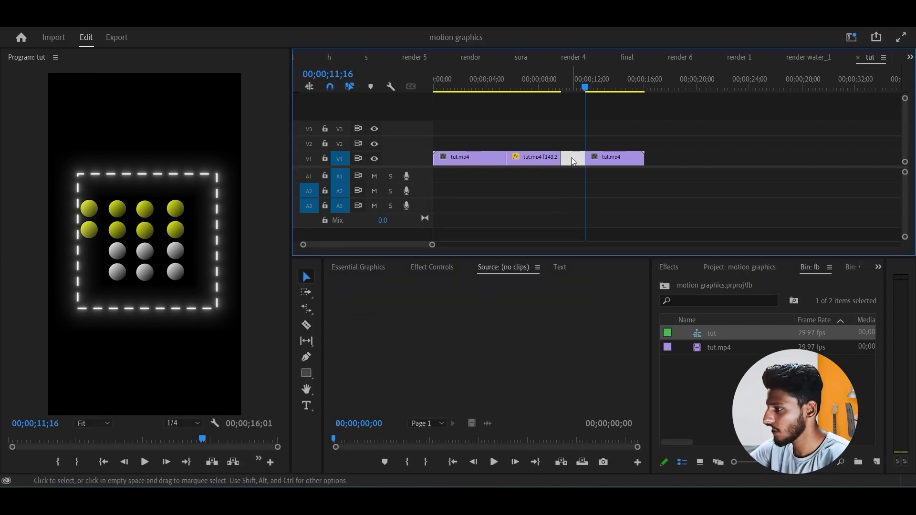
key("Delete")
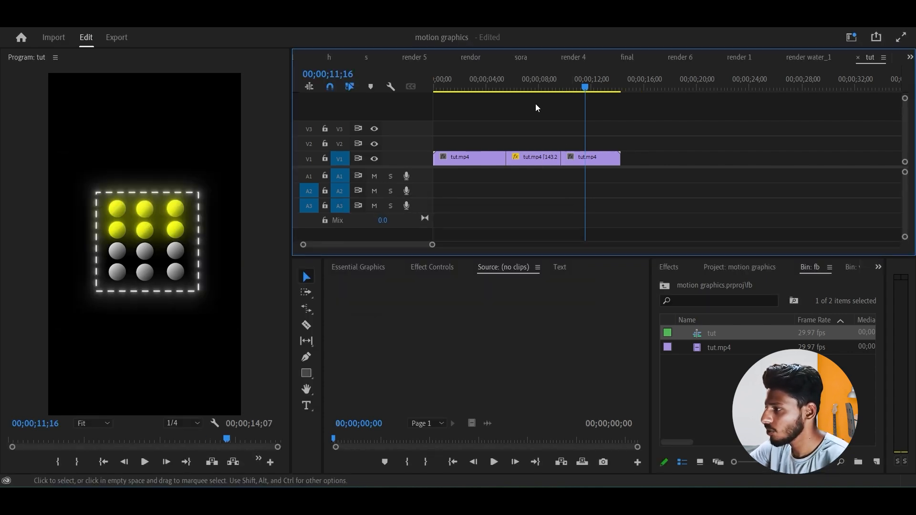
key("Home")
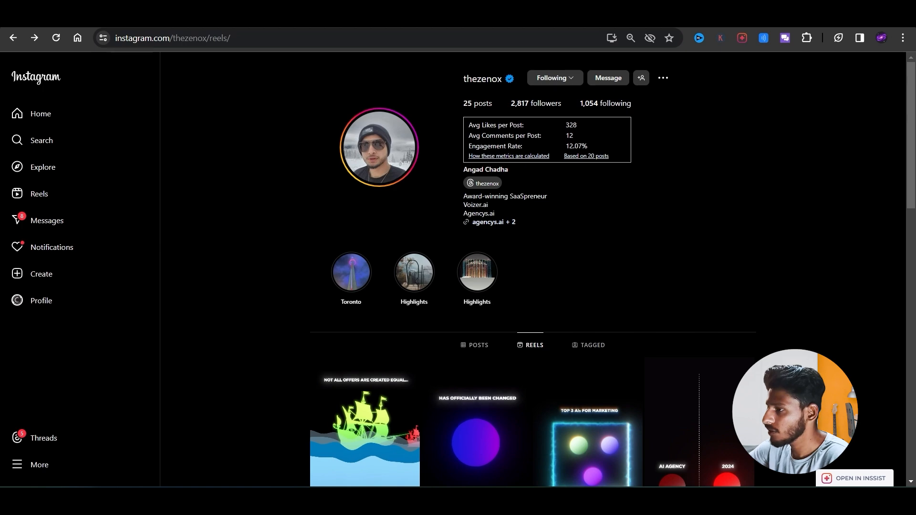
In the web browser, open pixabay.com, search its sound effects for "whoosh" and download Whoosh Cinematic.
key("ctrl+t")
type("pixabay.com")
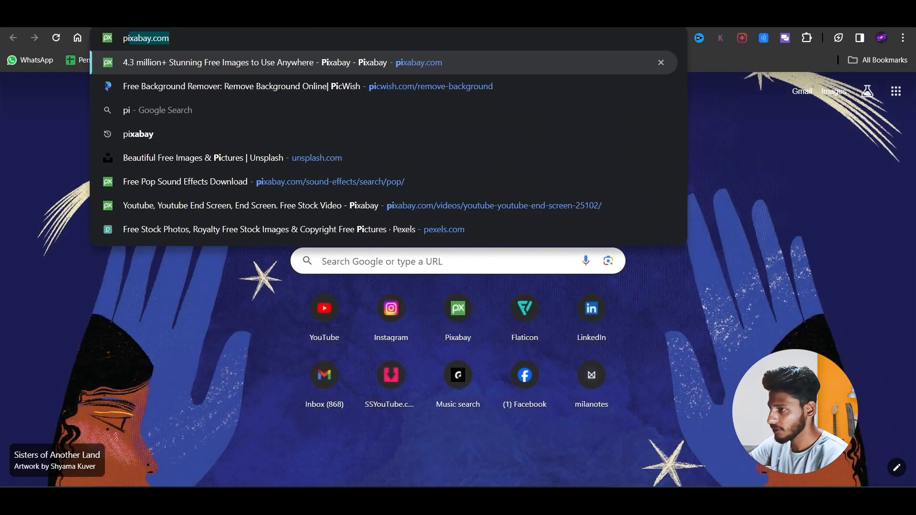
key("Return")
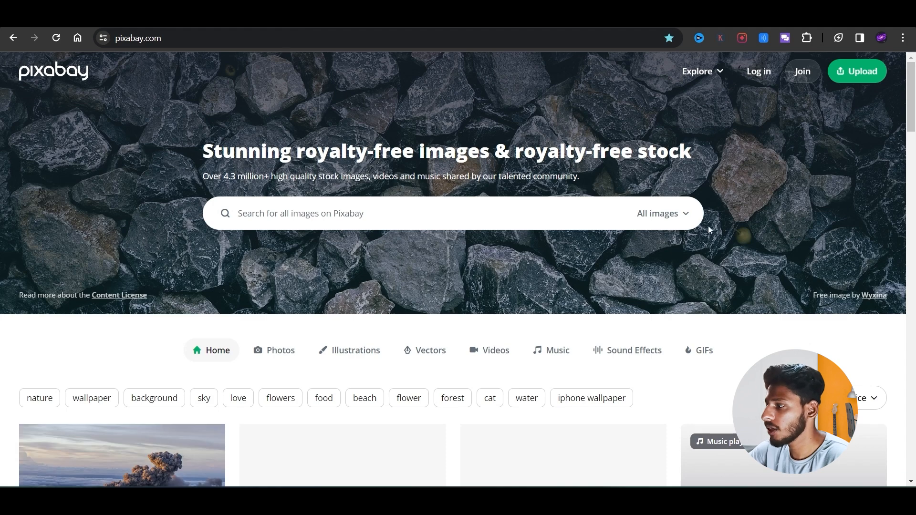
left_click(674, 221)
left_click(626, 415)
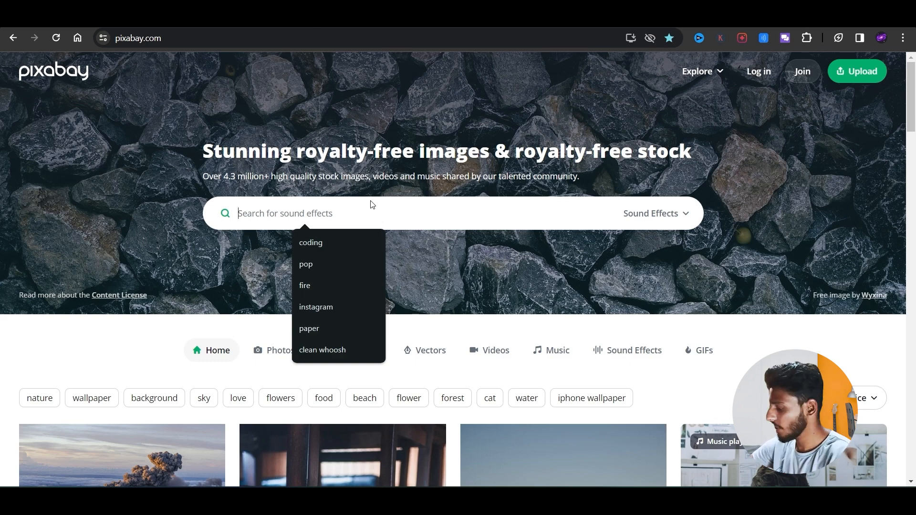
type("shoosh")
key("Return")
scroll(263, 282, "down", 3)
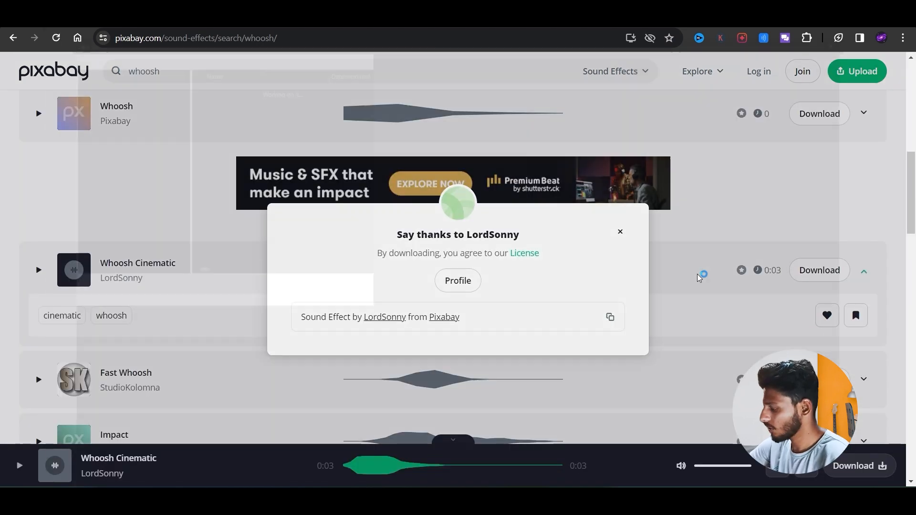
key("Return")
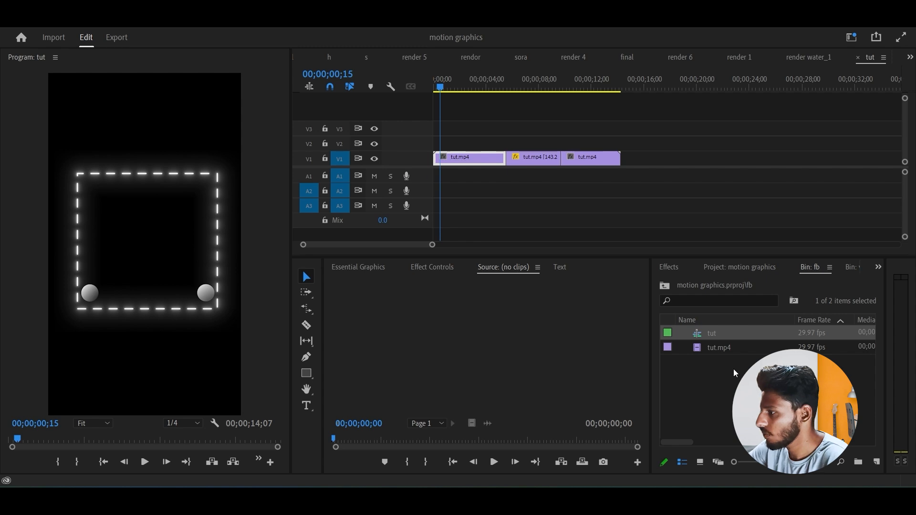
In Premiere Pro, place the downloaded whoosh sound on track A1 at the sequence start and play it back.
left_click_drag(734, 373, 439, 176)
left_click_drag(461, 82, 431, 137)
key("space")
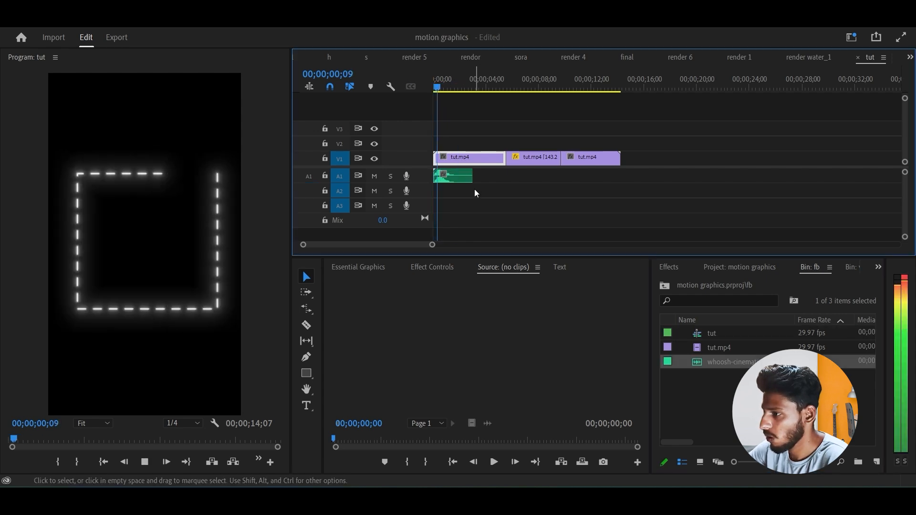
Apply the Lowpass audio effect to the whoosh clip on A1 and play the sequence from 00;00;00;00.
key("space")
key("equal")
key("equal")
left_click(472, 181)
key("shift+7")
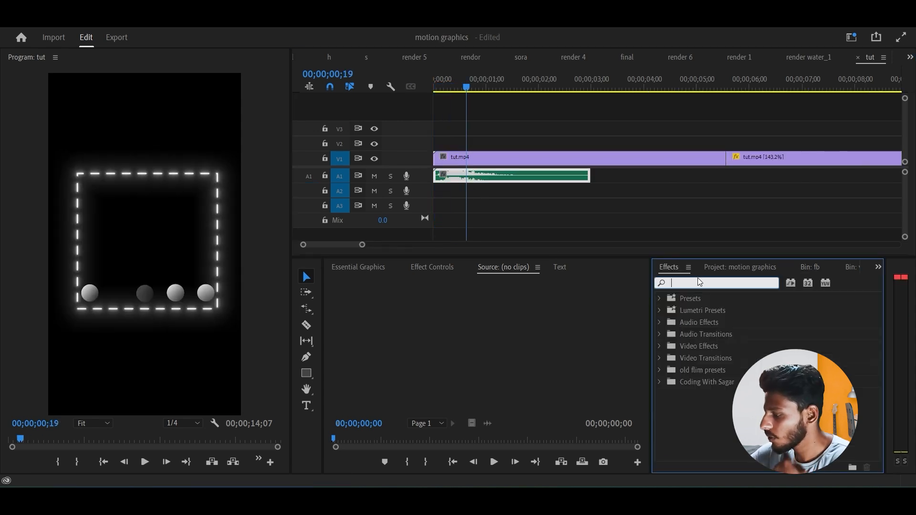
type("low")
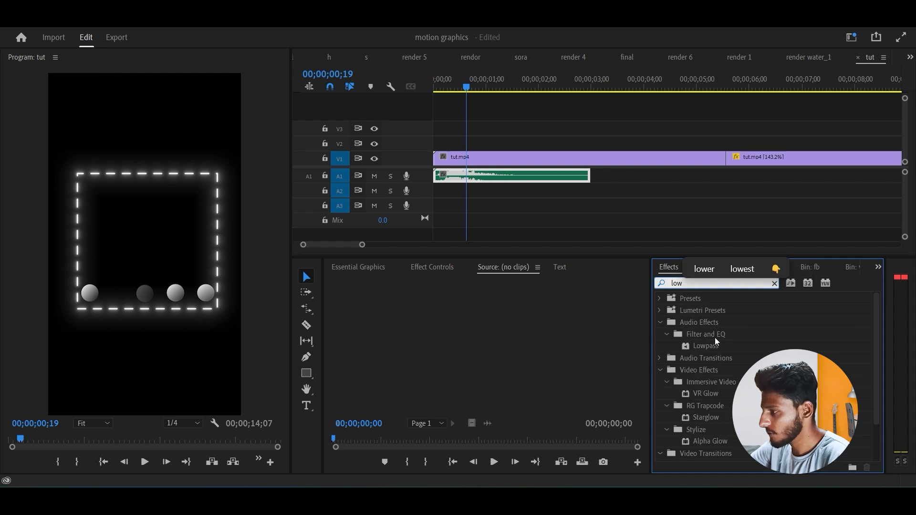
left_click_drag(712, 350, 480, 183)
left_click(434, 87)
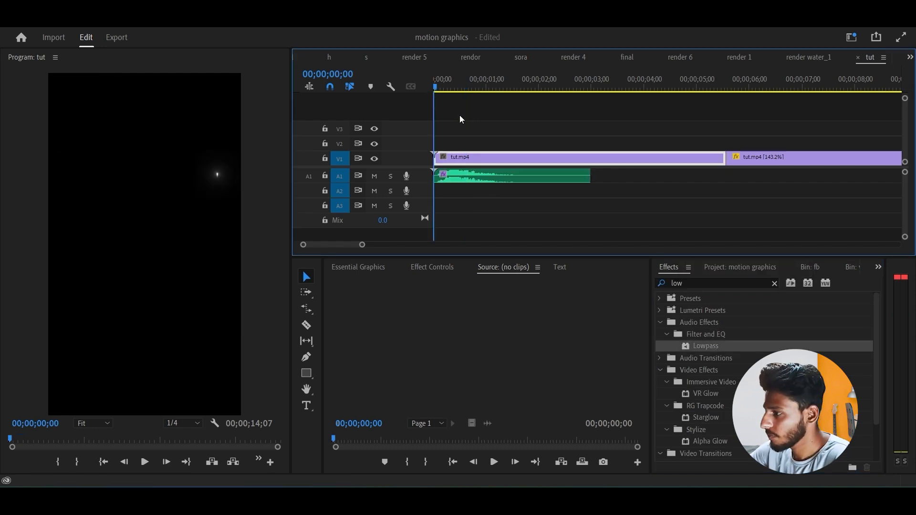
key("space")
key("space")
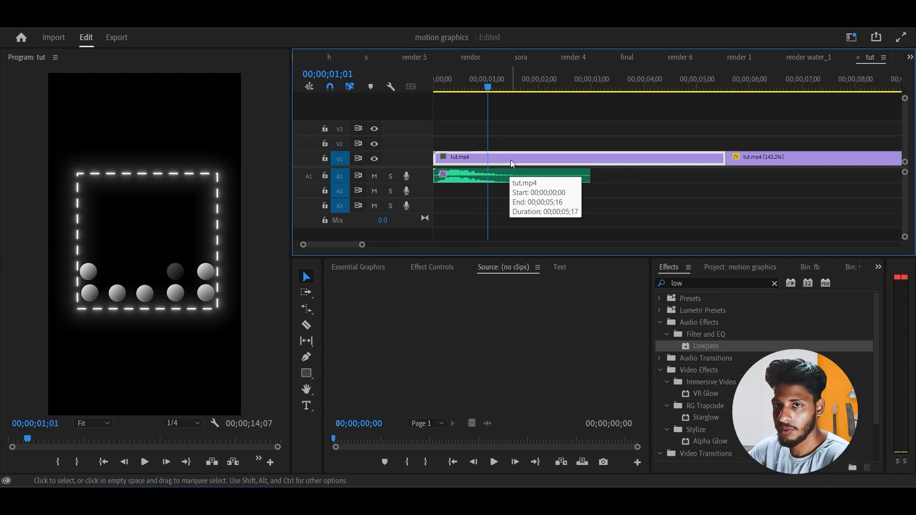
left_click(508, 207)
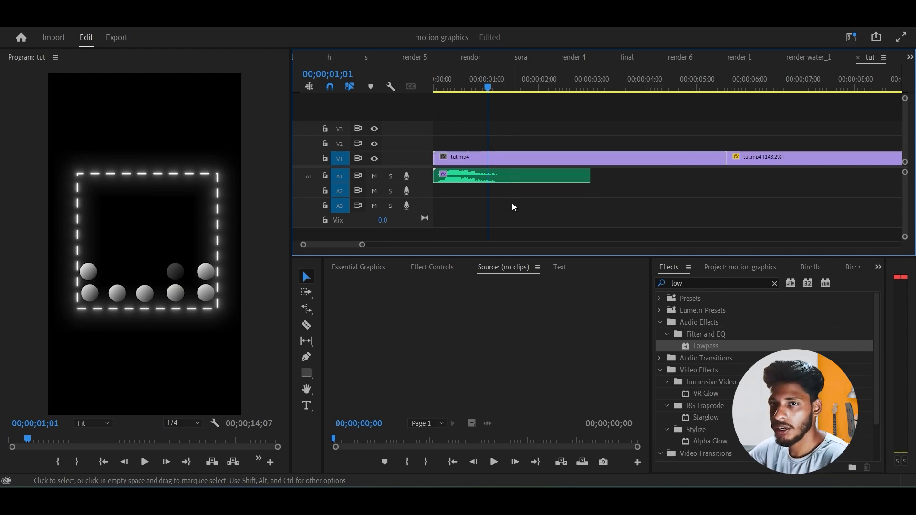
In the web browser, search Pixabay sound effects for "pop" and preview decide.mp3 and Happy Pop 2.
left_click(666, 502)
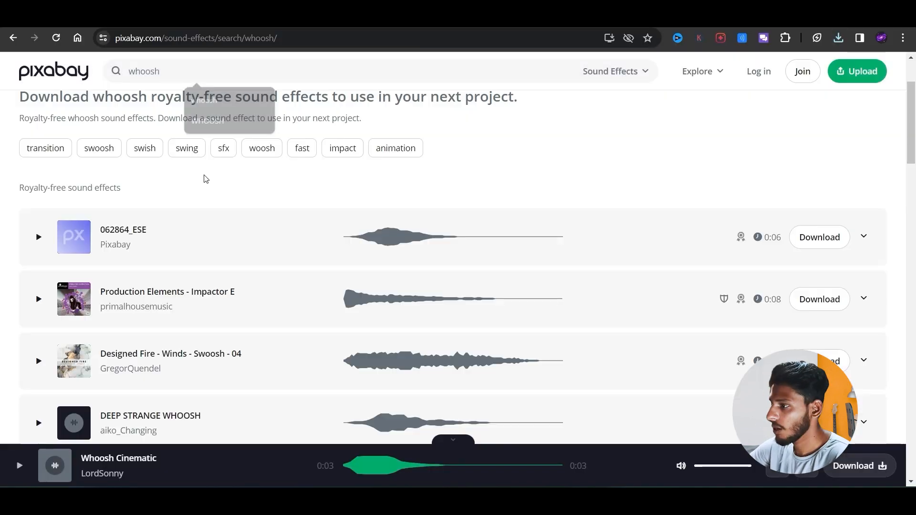
double_click(130, 74)
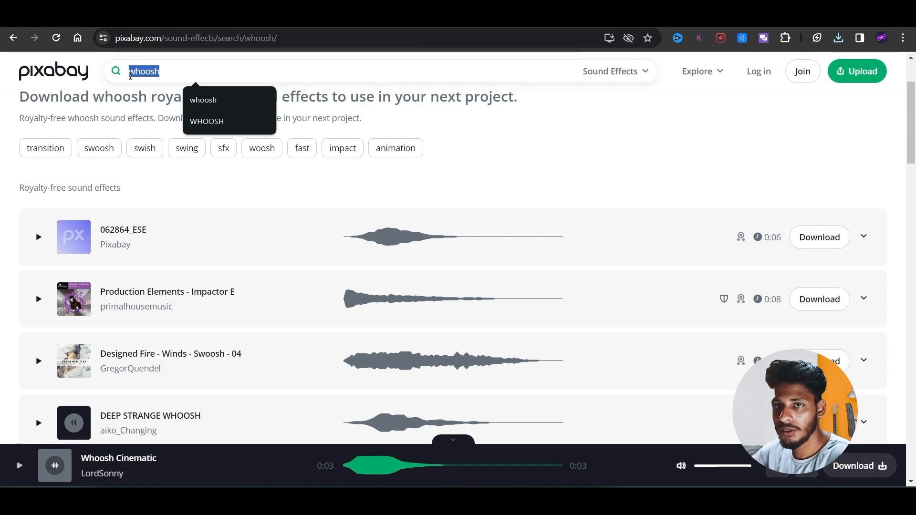
type("no")
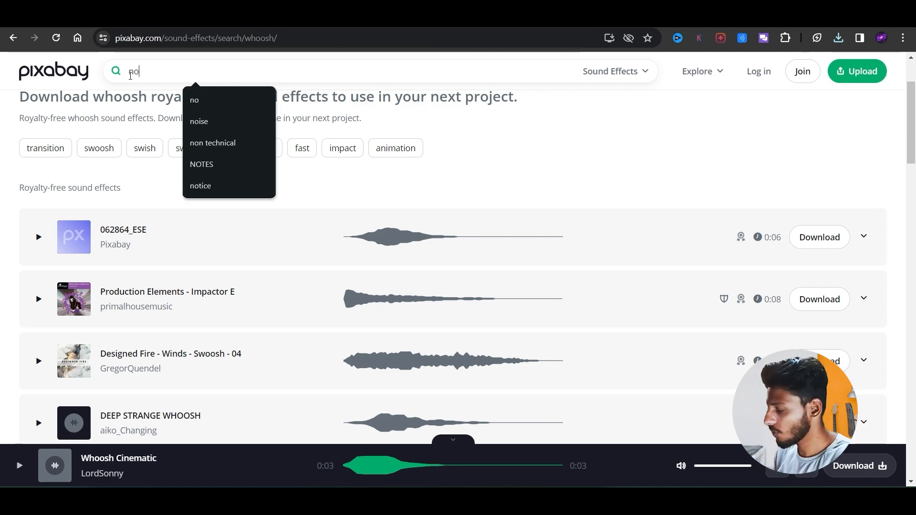
key("BackSpace")
key("BackSpace")
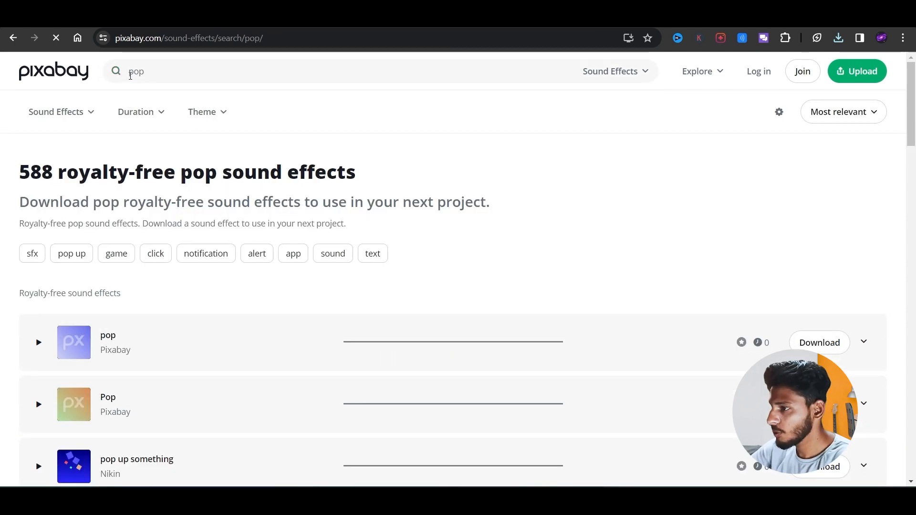
scroll(286, 292, "down", 5)
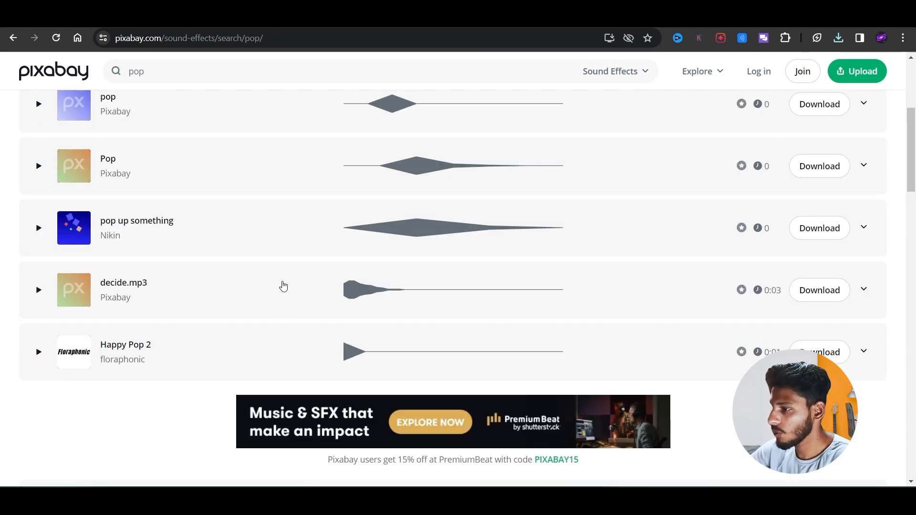
left_click(39, 291)
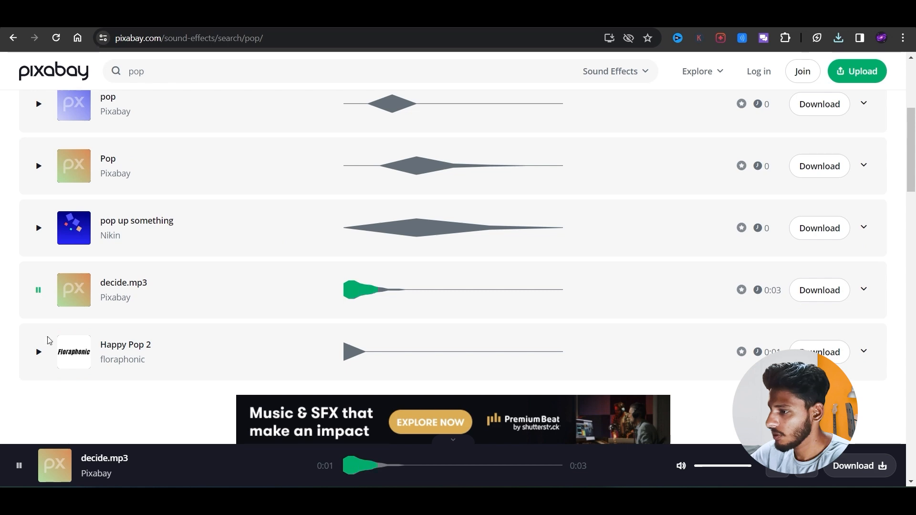
left_click(39, 352)
Find the Pop or bloop sound effect further down the results, preview it and download it.
scroll(38, 346, "down", 12)
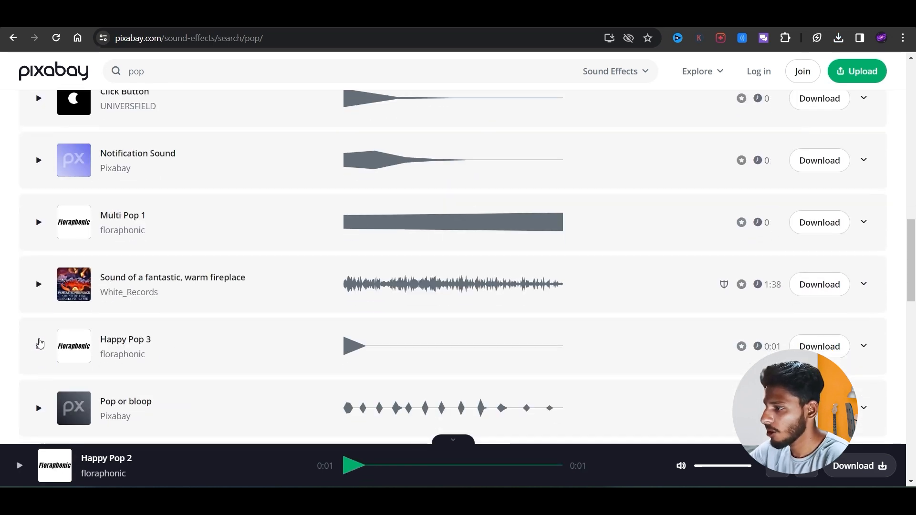
scroll(38, 343, "up", 2)
scroll(138, 273, "down", 4)
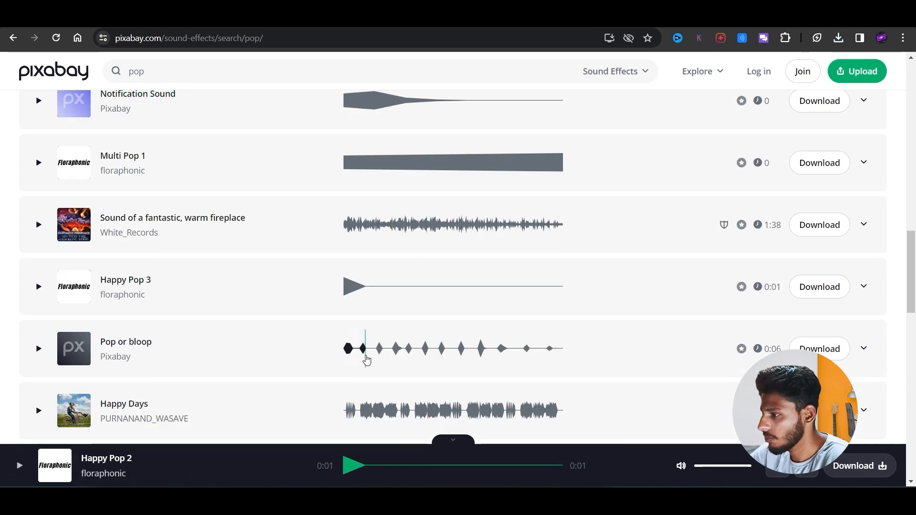
left_click(366, 360)
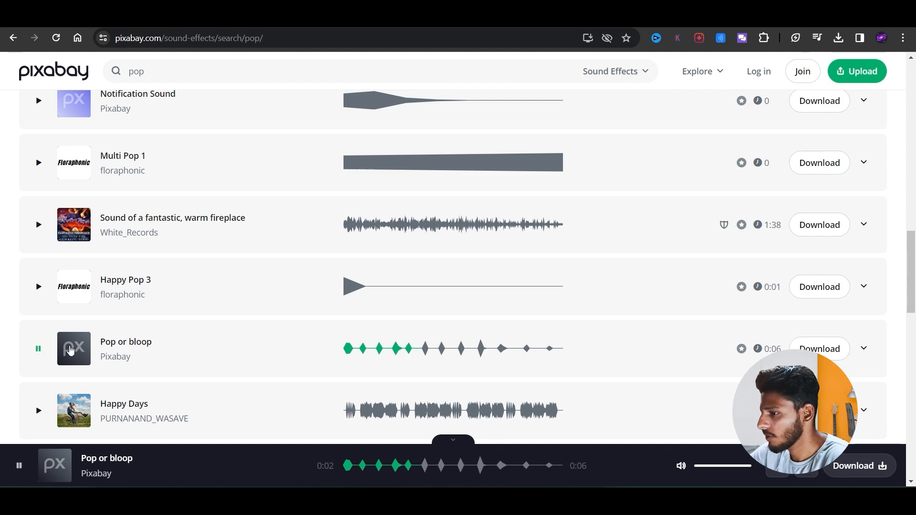
left_click(819, 353)
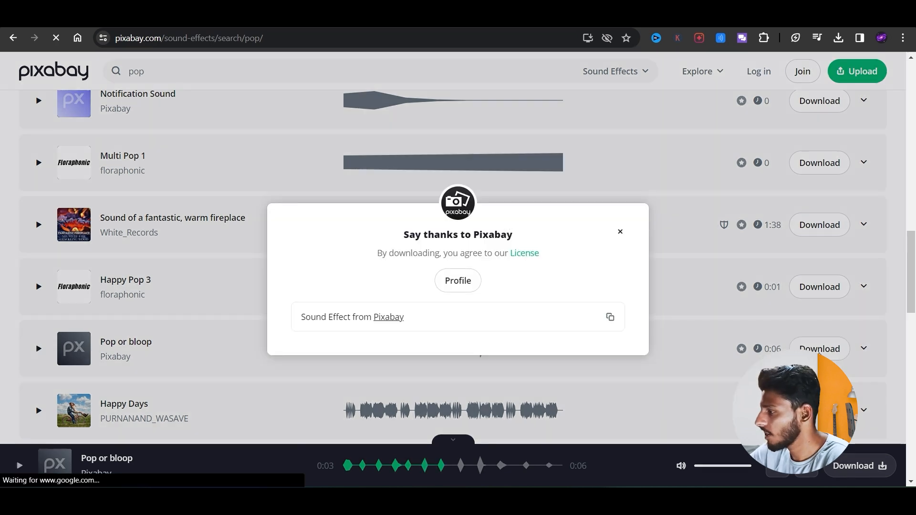
key("Return")
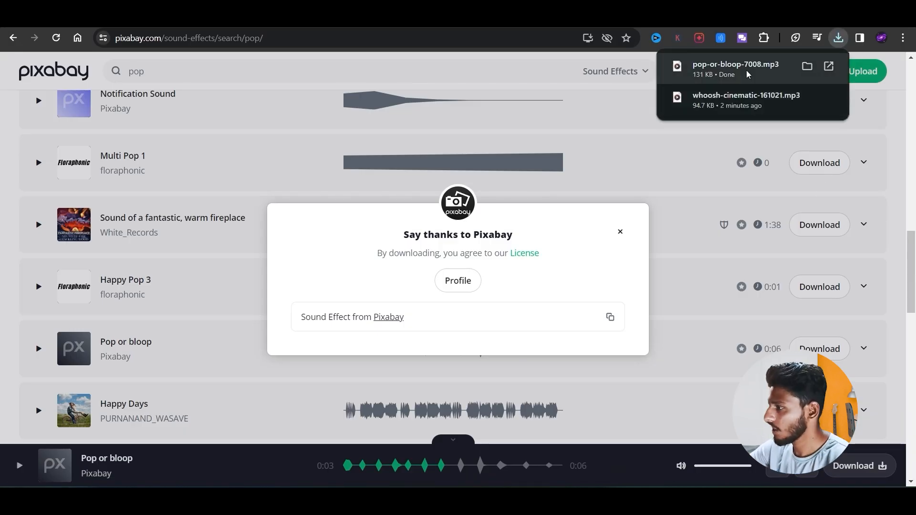
In Premiere Pro, place pop-or-bloop-7008.mp3 on track A3 and mark in and out points around a single pop, 16 frames long.
left_click_drag(748, 74, 541, 206)
double_click(592, 206)
left_click(389, 397)
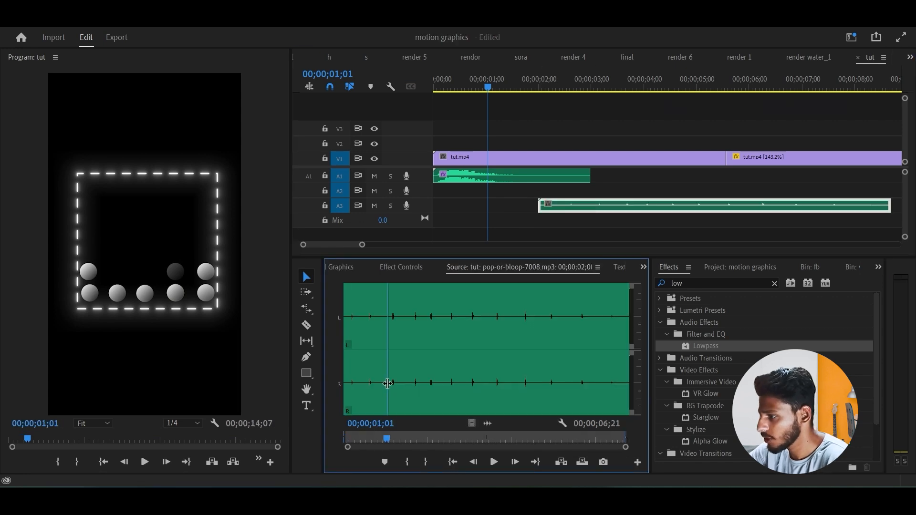
left_click(405, 466)
key("space")
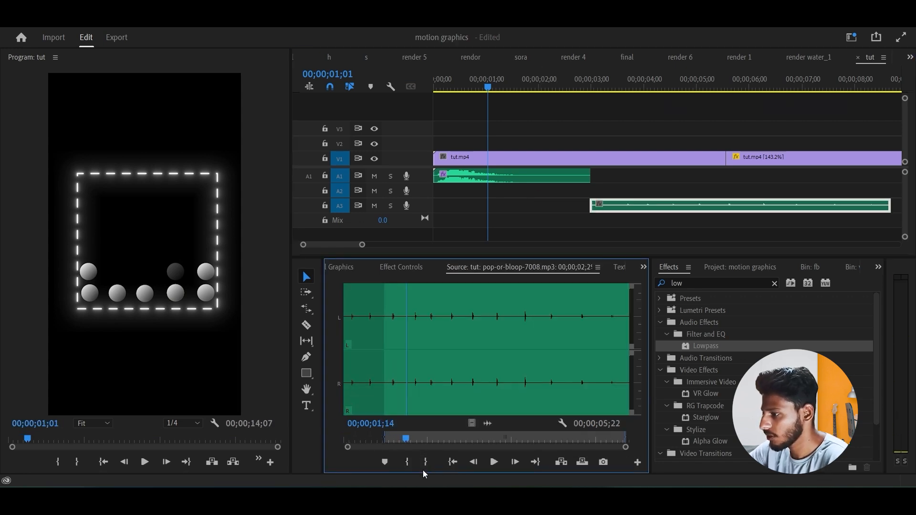
left_click(425, 462)
left_click(613, 210)
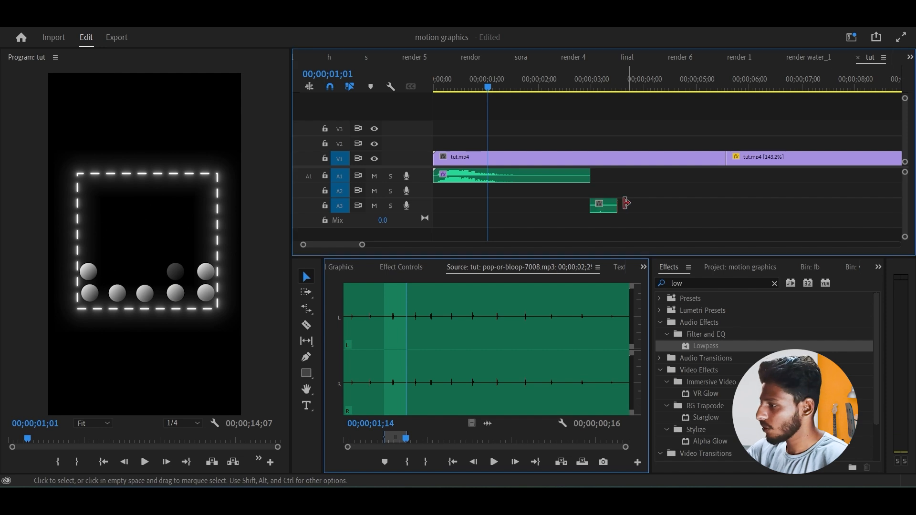
Move the shortened pop clip on A3 to start at 00;00;00;14, where the first balls appear.
left_click_drag(487, 87, 459, 86)
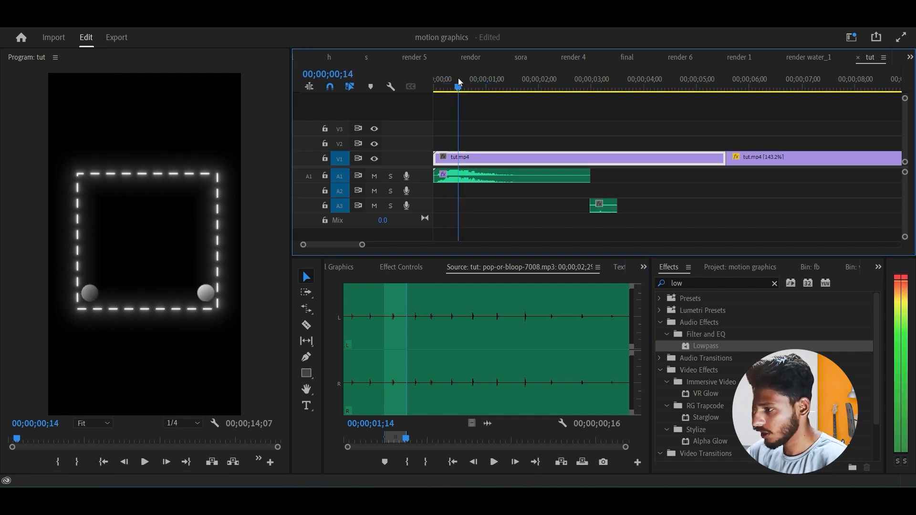
left_click_drag(603, 205, 472, 208)
left_click(515, 212)
key("equal")
key("equal")
key("equal")
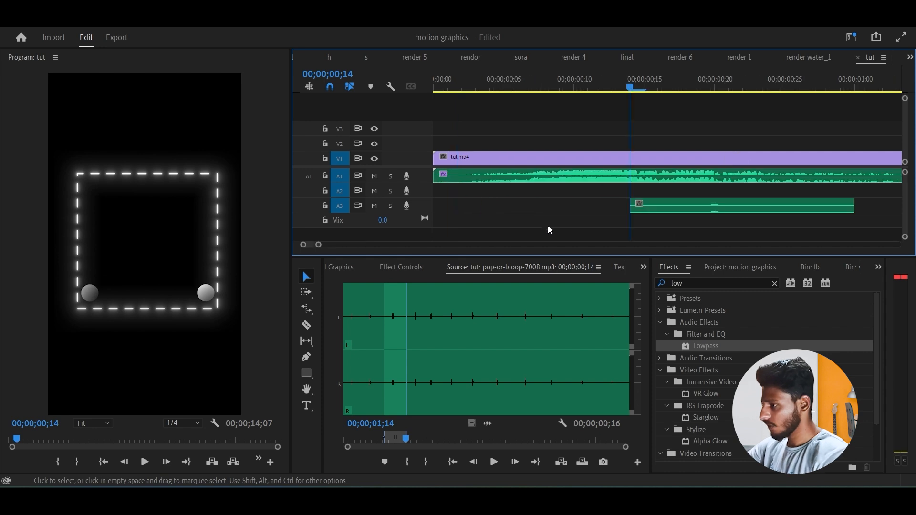
Trim both ends of the pop clip to a two-frame duration and slide it back to 00;00;00;14.
left_click_drag(631, 208, 700, 210)
left_click_drag(859, 209, 746, 208)
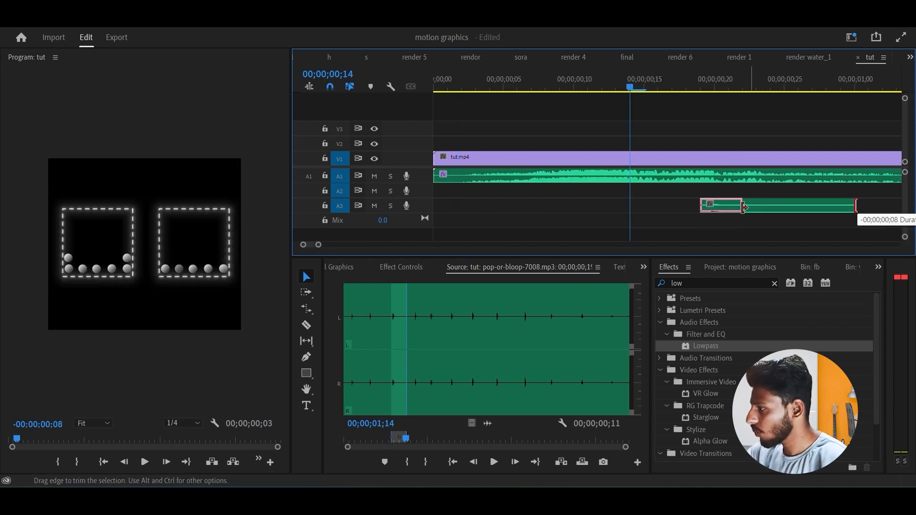
left_click_drag(718, 208, 648, 210)
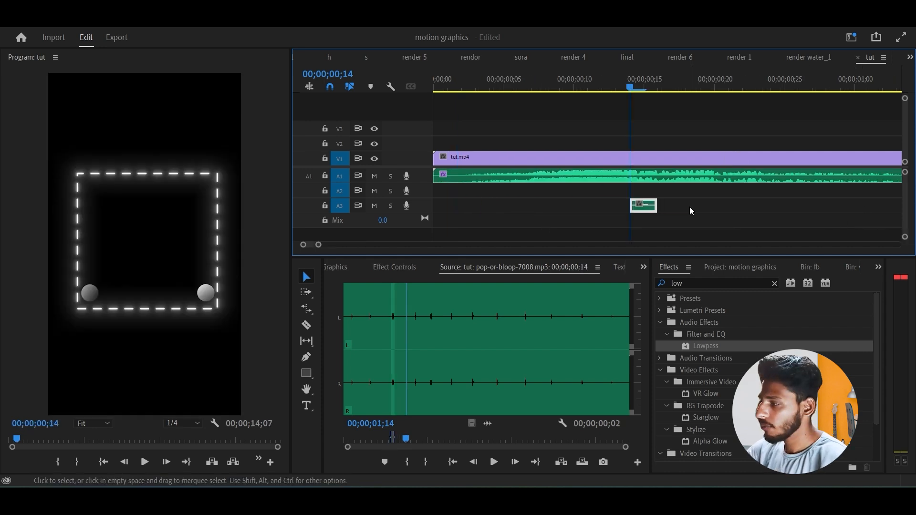
Play back the ball appearance and move the pop clip on A3 to start at 00;00;00;12.
key("space")
key("space")
left_click_drag(553, 91, 502, 91)
scroll(586, 181, "up", 2)
key("space")
key("space")
left_click_drag(629, 210, 600, 214)
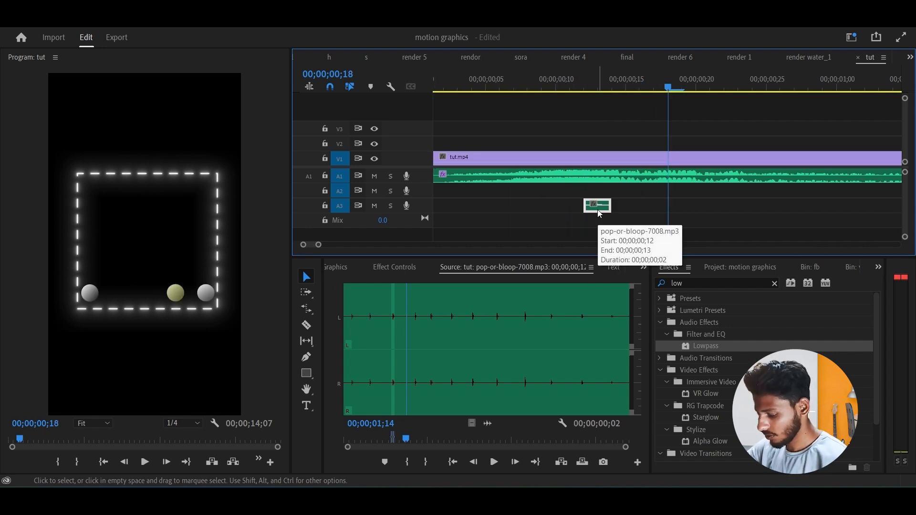
Enlarge the timeline area and duplicate the two-frame pop clip into groups of copies across tracks A3 to A8.
left_click_drag(600, 213, 597, 434)
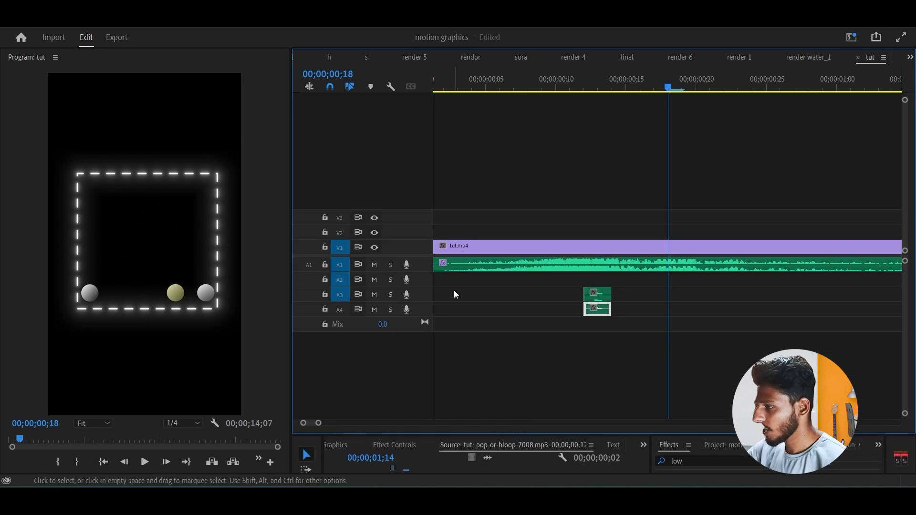
left_click_drag(412, 255, 412, 148)
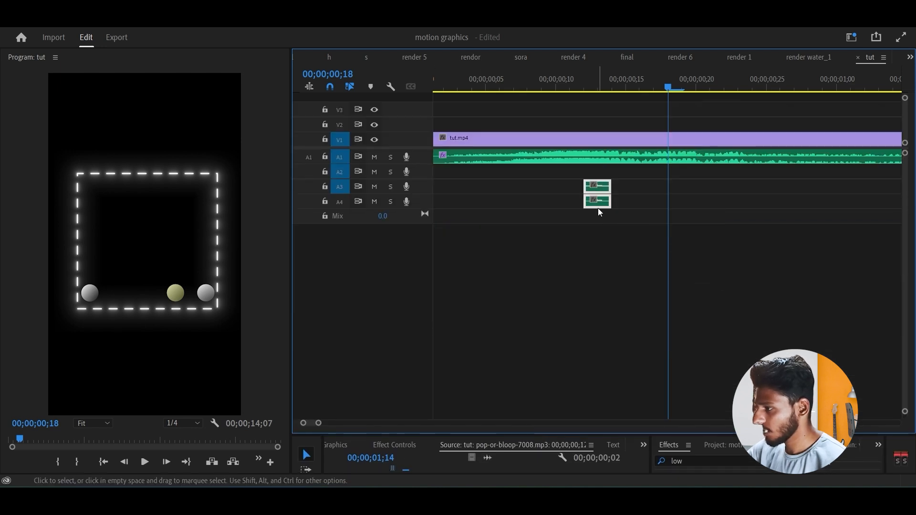
left_click_drag(600, 204, 601, 248)
left_click_drag(641, 176, 598, 254)
left_click_drag(599, 247, 655, 248)
left_click_drag(715, 182, 650, 248)
left_click_drag(652, 247, 709, 247)
left_click(633, 245)
left_click_drag(602, 207, 654, 280)
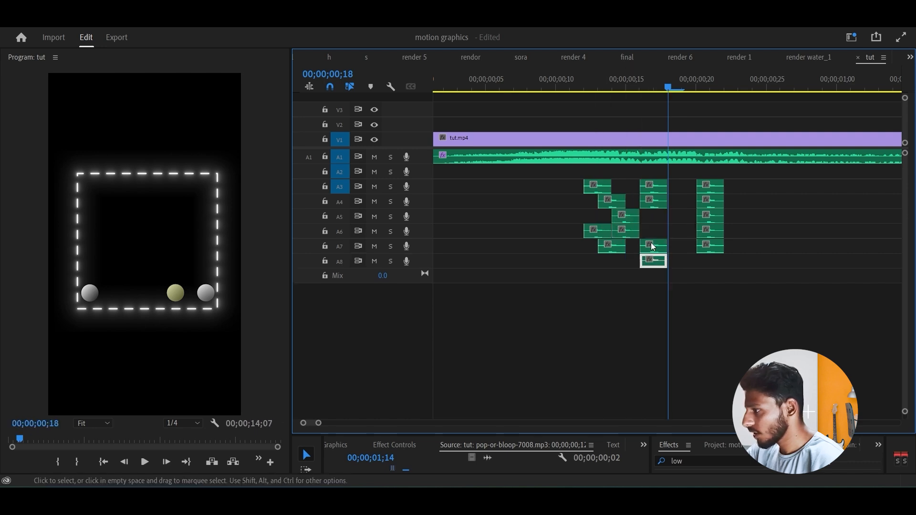
Stagger the pop copies on A8, A7 and A6 to start at frames 14, 15 and 16, and play back the result.
left_click(654, 245)
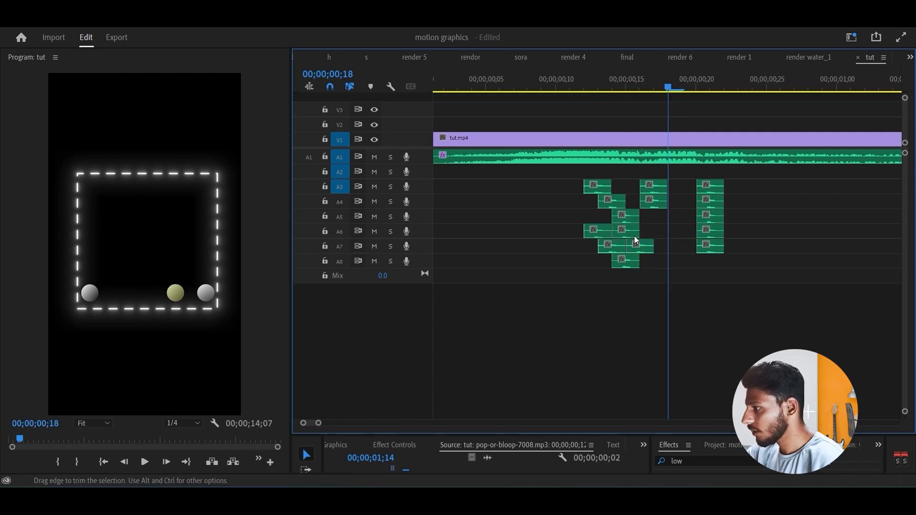
left_click_drag(622, 235, 647, 232)
left_click(588, 144)
left_click(578, 87)
key("space")
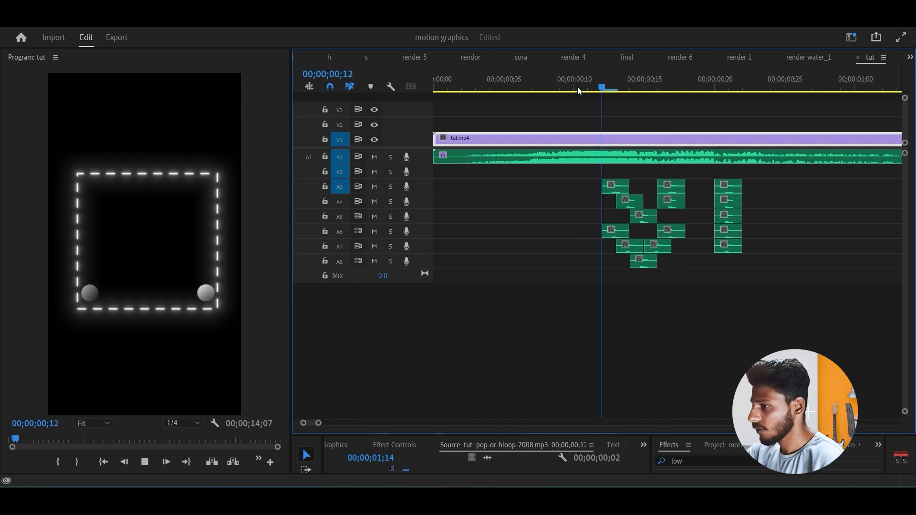
left_click_drag(578, 90, 471, 190)
key("space")
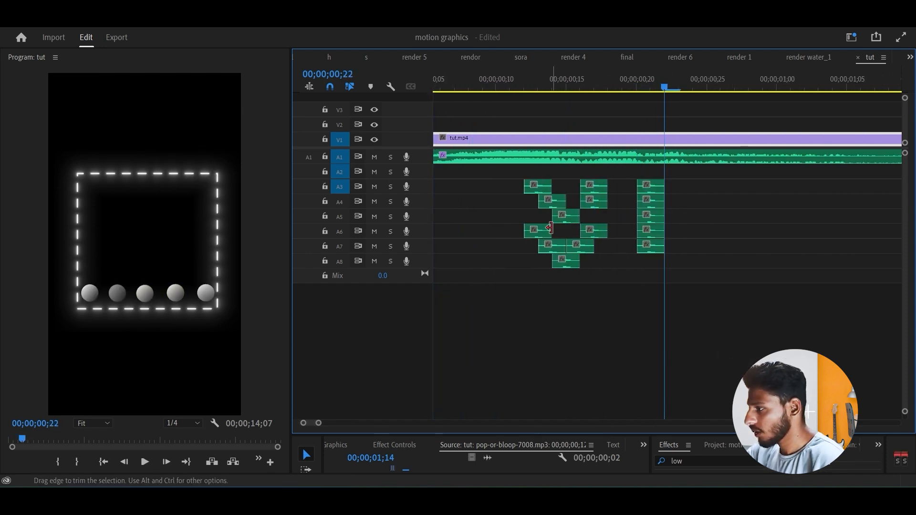
Offset the pop copies in the second and third groups to start between frames 16 and 23, and play from 00;00;00;11.
left_click(606, 187)
left_click_drag(614, 188, 661, 189)
left_click(597, 201)
left_click_drag(652, 203, 703, 238)
left_click(520, 80)
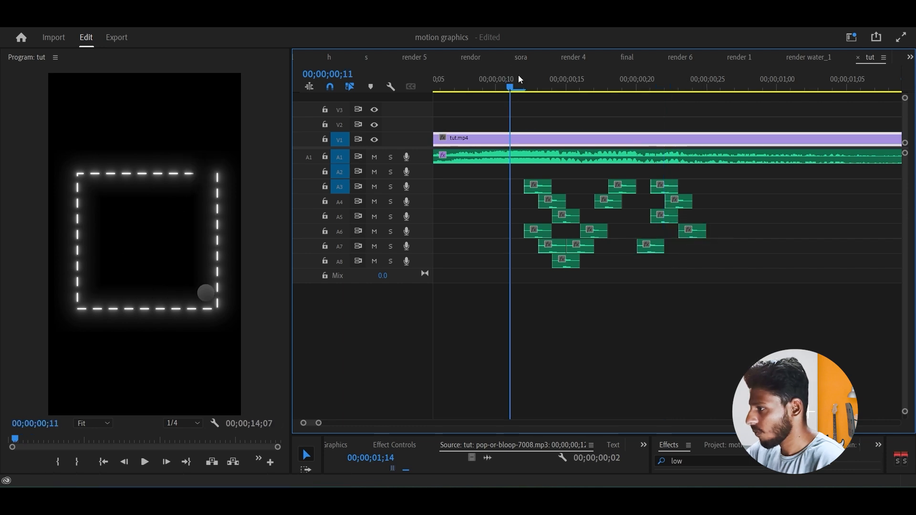
key("space")
key("space")
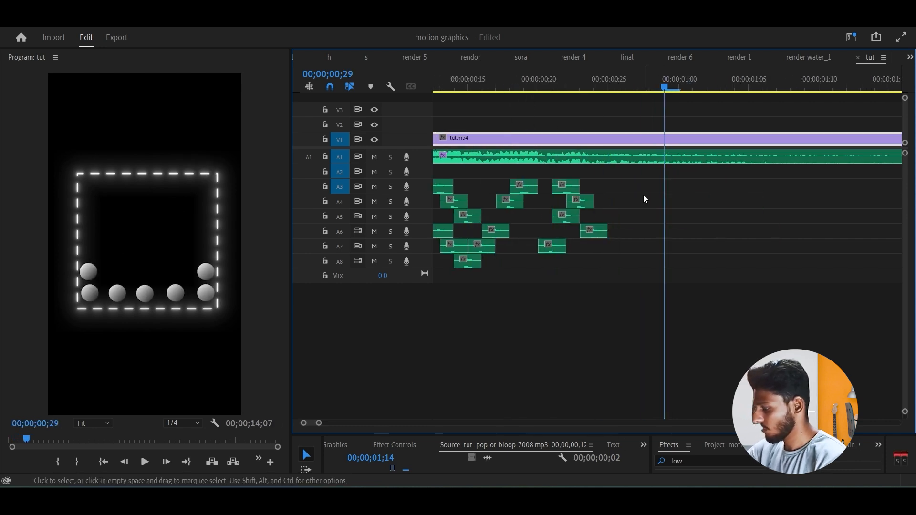
Shift the last group of pop copies on A3 to A7 one or two frames further along the timeline.
key("minus")
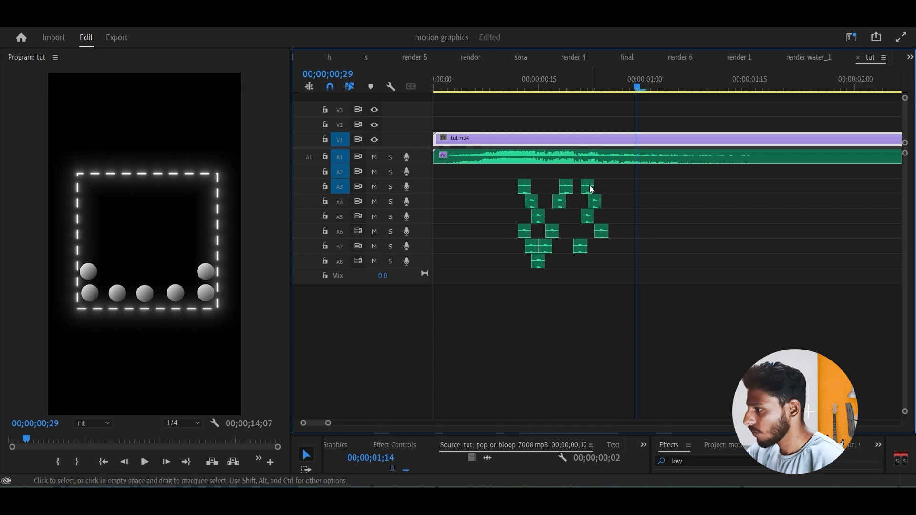
left_click_drag(588, 188, 596, 220)
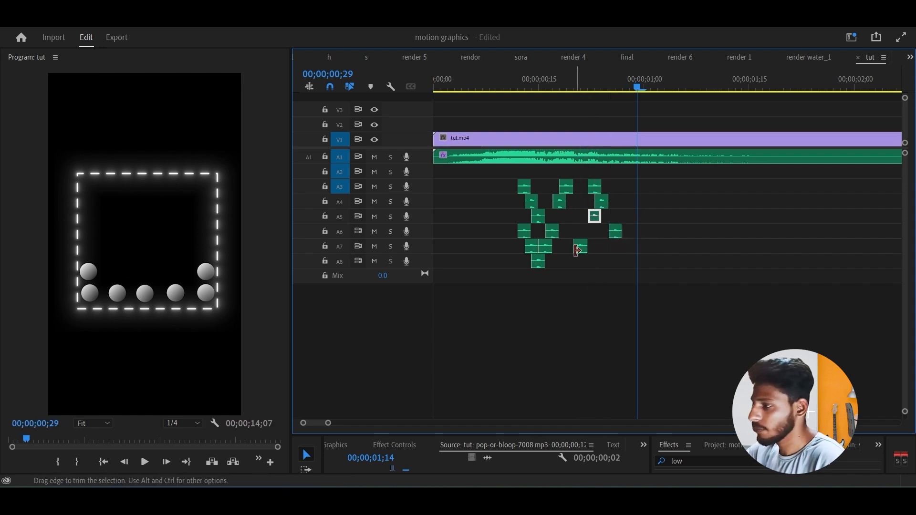
left_click_drag(581, 253, 588, 253)
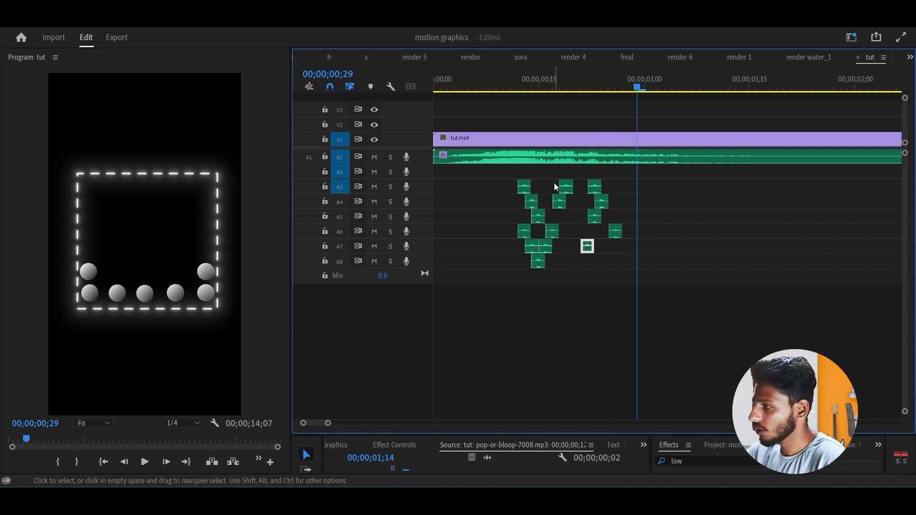
Shift the pop clips on A3, A4 and A7 by one or two frames and move the first A3 and A7 pops earlier.
left_click_drag(565, 190, 572, 191)
left_click_drag(559, 205, 552, 254)
left_click_drag(525, 188, 518, 187)
left_click_drag(531, 248, 518, 249)
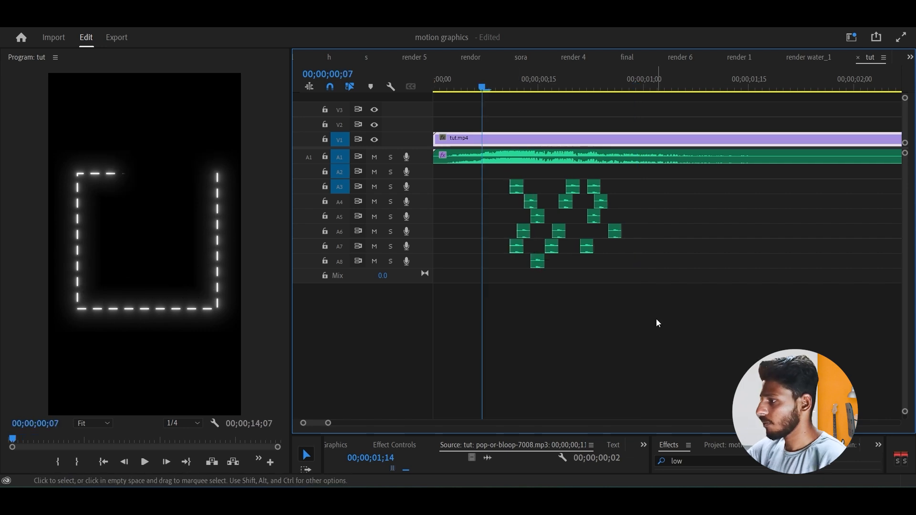
Duplicate the whole set of pop clips on A3 to A8 twice further along the timeline and play back the sequence.
left_click_drag(658, 323, 499, 180)
left_click_drag(534, 210, 647, 208)
left_click_drag(625, 178, 626, 177)
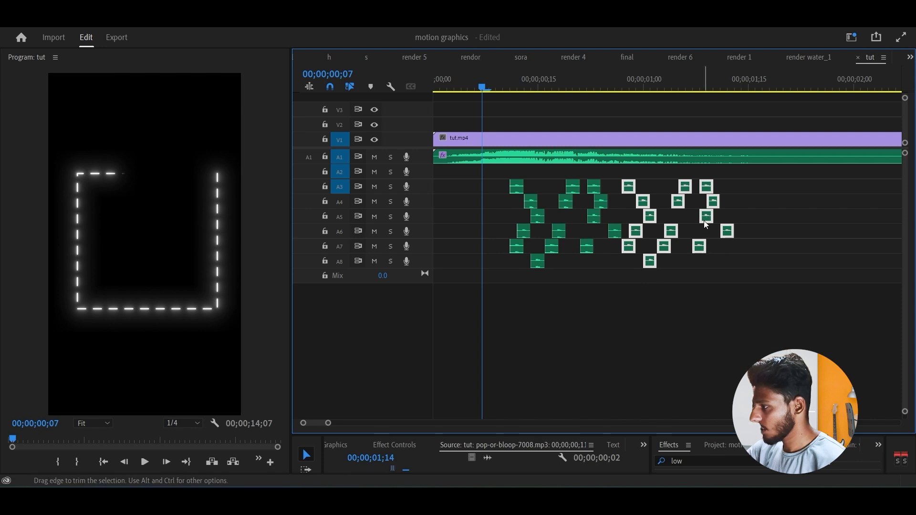
left_click_drag(705, 222, 820, 221)
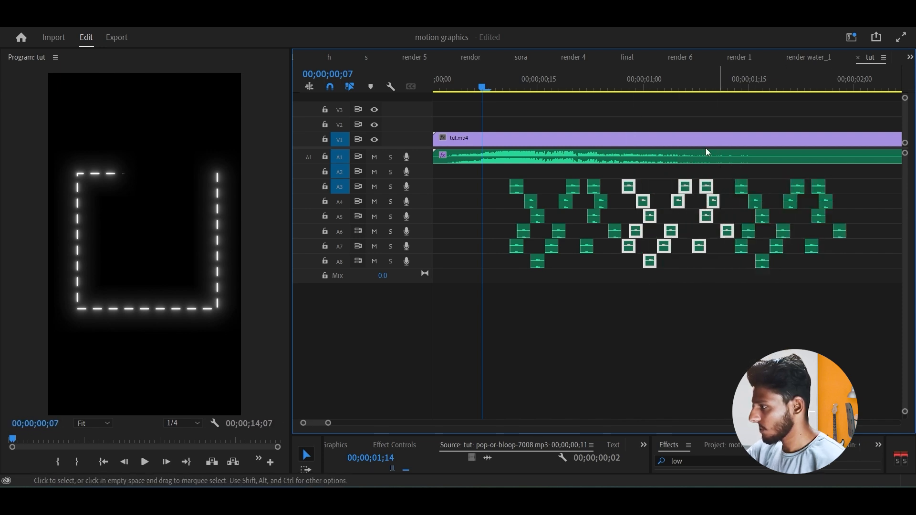
key("space")
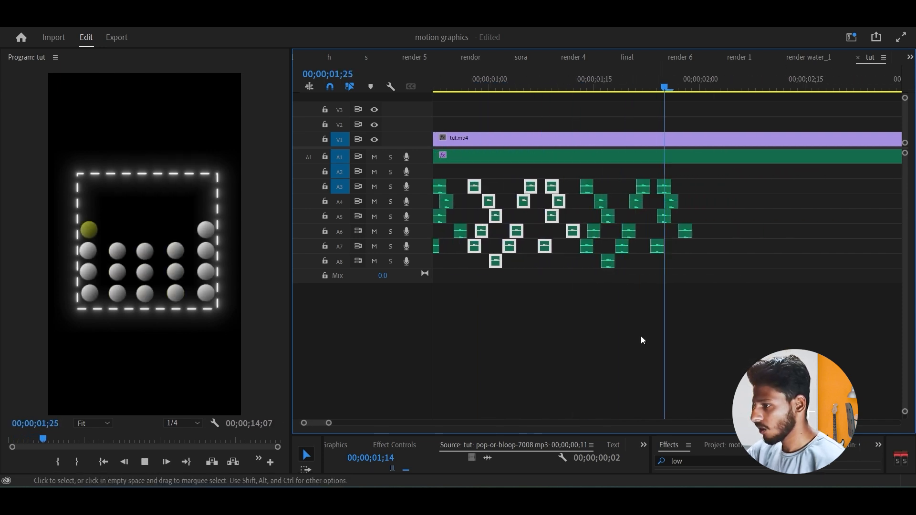
Duplicate the pop pattern two more times to fill the timeline up to about 00;00;03;00, and play the sequence from the start.
key("space")
left_click_drag(636, 328, 541, 177)
left_click_drag(559, 231, 666, 238)
key("space")
key("space")
left_click_drag(713, 172, 558, 270)
left_click_drag(557, 245, 673, 248)
key("space")
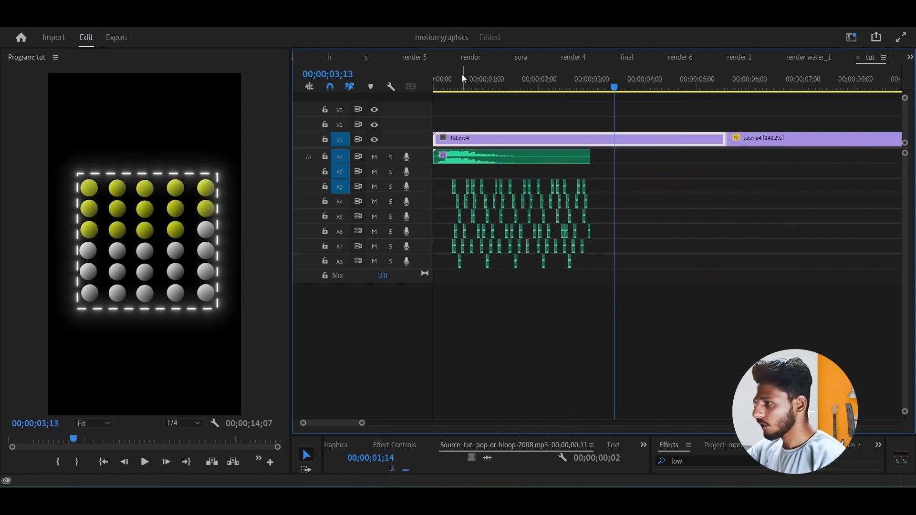
key("Home")
key("space")
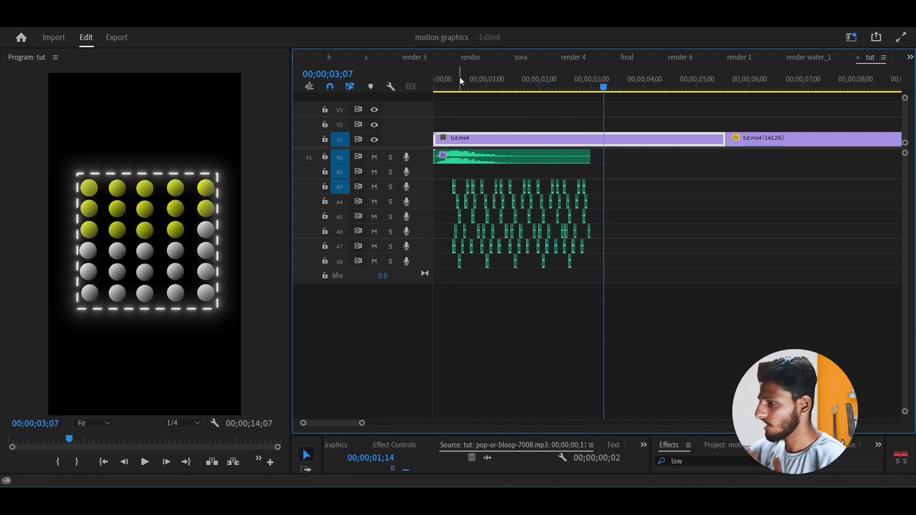
key("Home")
key("space")
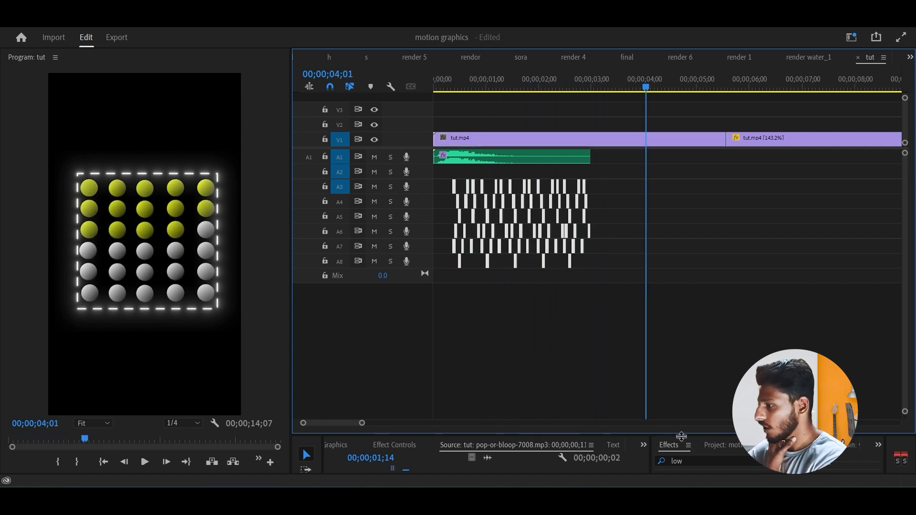
Apply the Lowpass effect to all the pop clips on A3 to A8 and play the sequence from near the start.
left_click_drag(681, 436, 682, 330)
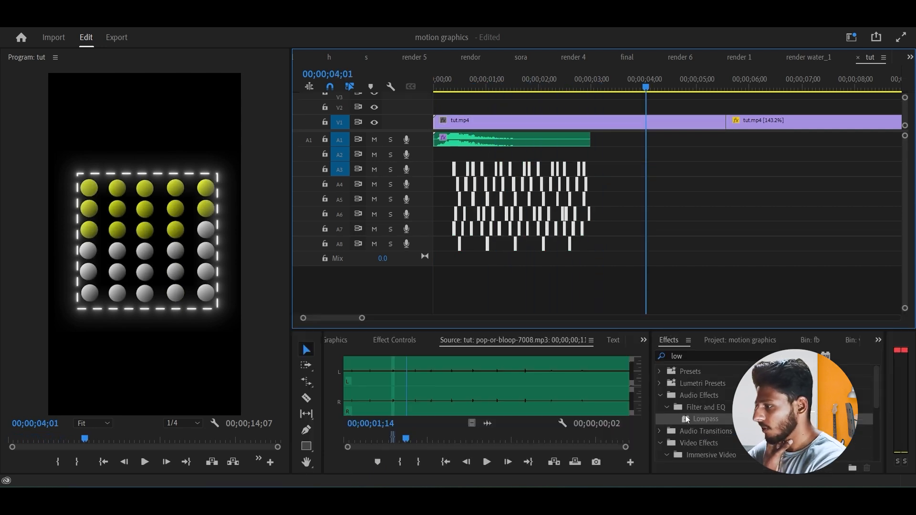
left_click_drag(686, 419, 548, 221)
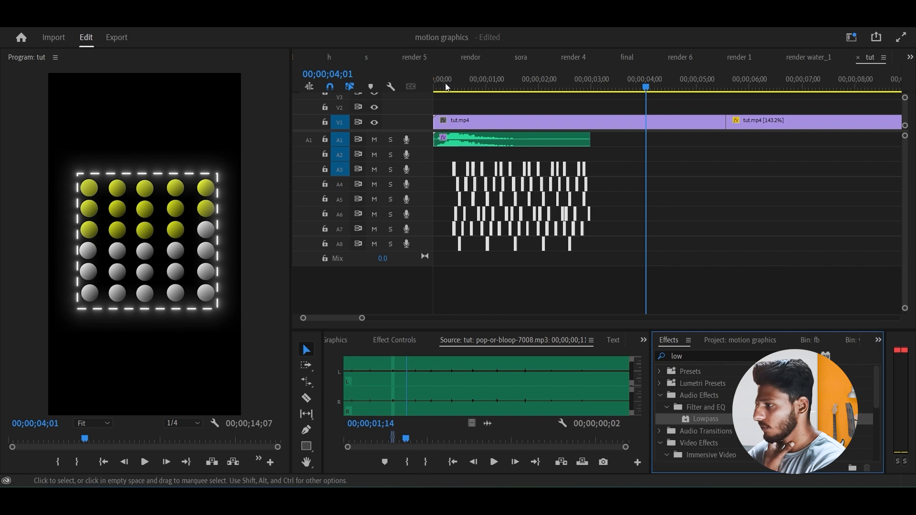
left_click(443, 81)
key("space")
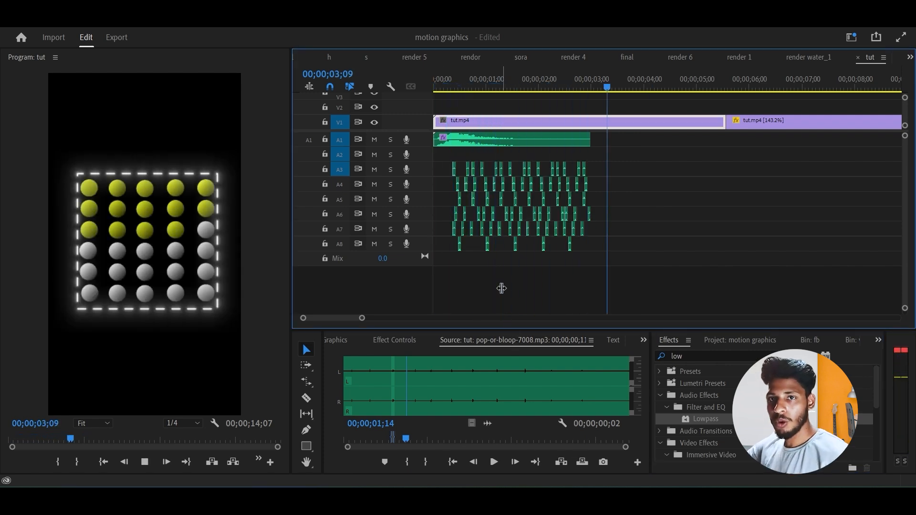
key("space")
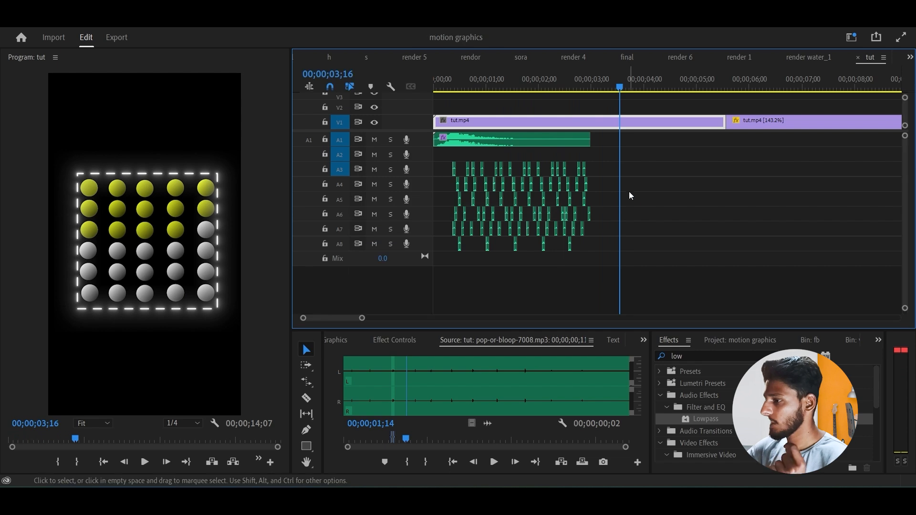
key("space")
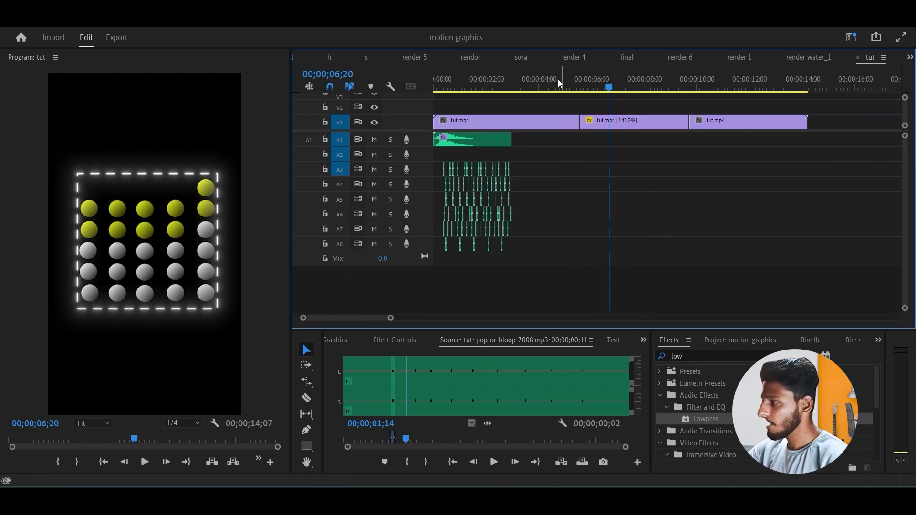
Copy the whoosh on A1 to start at 00;00;09;22, rate-stretch it to the end of the last video clip, and play it back.
left_click_drag(559, 82, 626, 229)
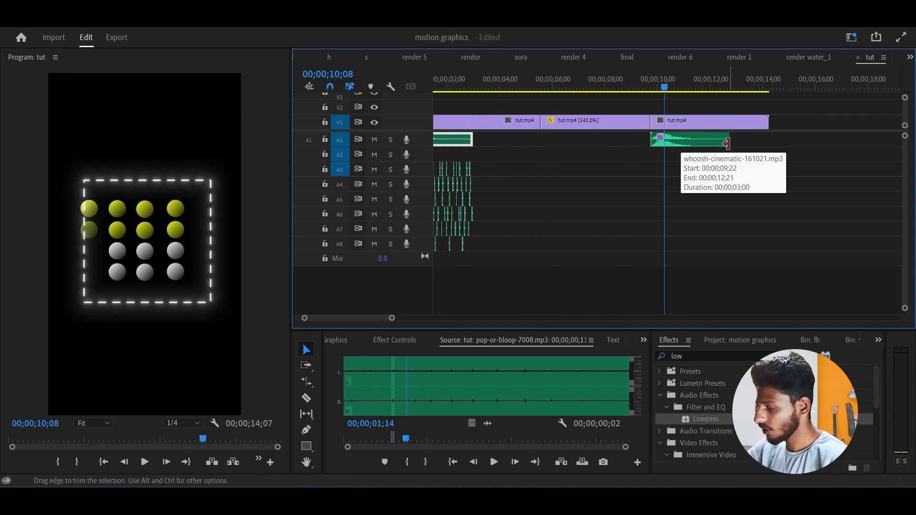
key("r")
left_click_drag(729, 140, 771, 145)
key("space")
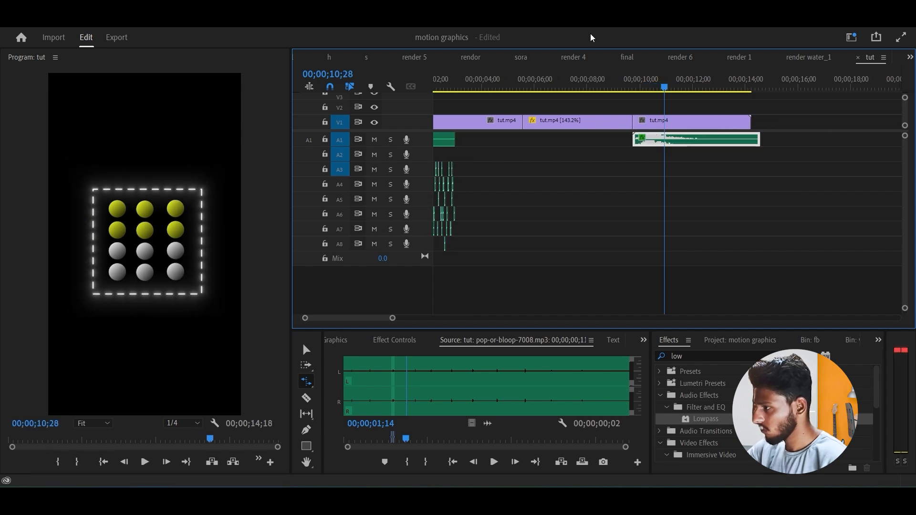
left_click(625, 85)
key("space")
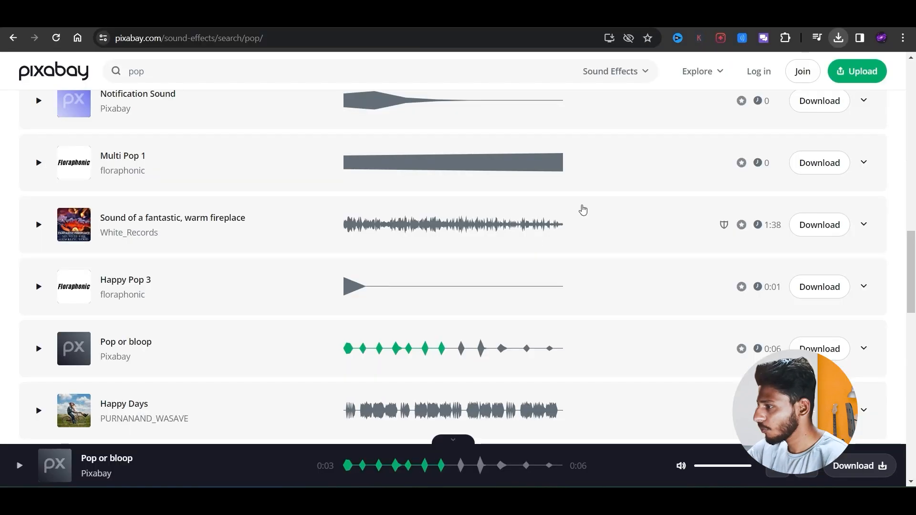
Switch to the Pixabay pop sound effects in the browser, preview decide.mp3 and download it as decidemp3-14575.
scroll(421, 265, "down", 3)
scroll(52, 398, "down", 9)
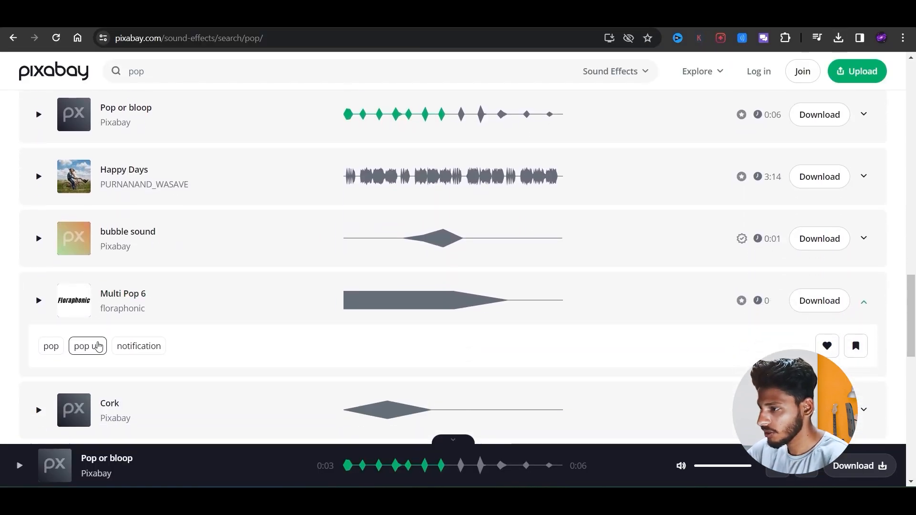
scroll(39, 349, "up", 10)
left_click(36, 352)
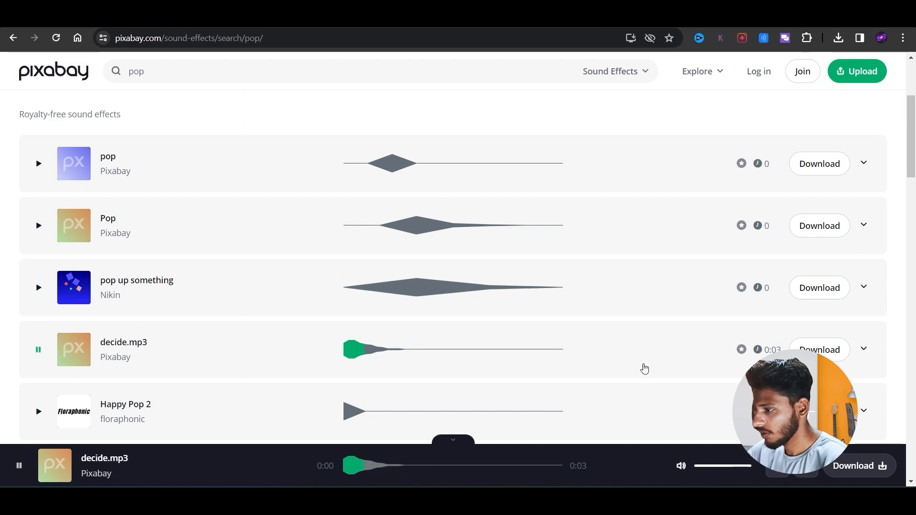
left_click(835, 356)
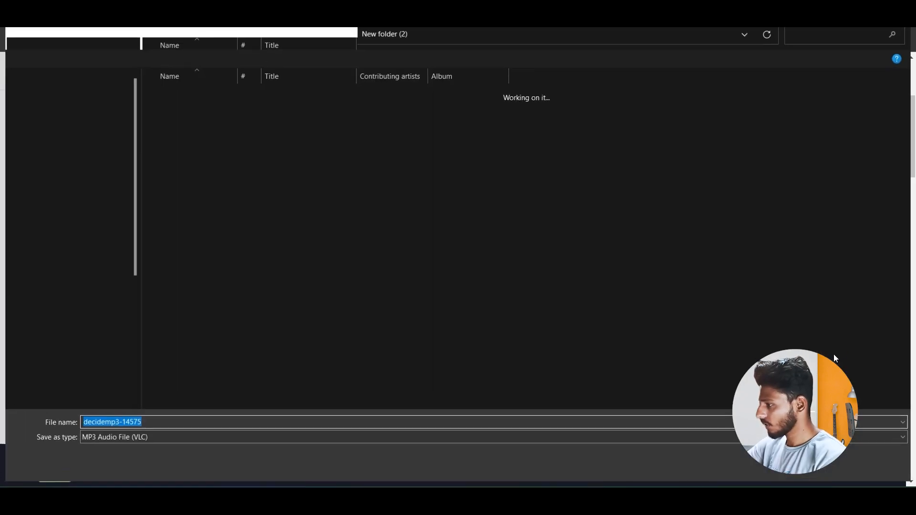
key("Return")
Add the decide sound on A3, play from 00;00;09;22, and move the clip to start at about 00;00;11;00.
left_click_drag(468, 490, 649, 167)
left_click(632, 75)
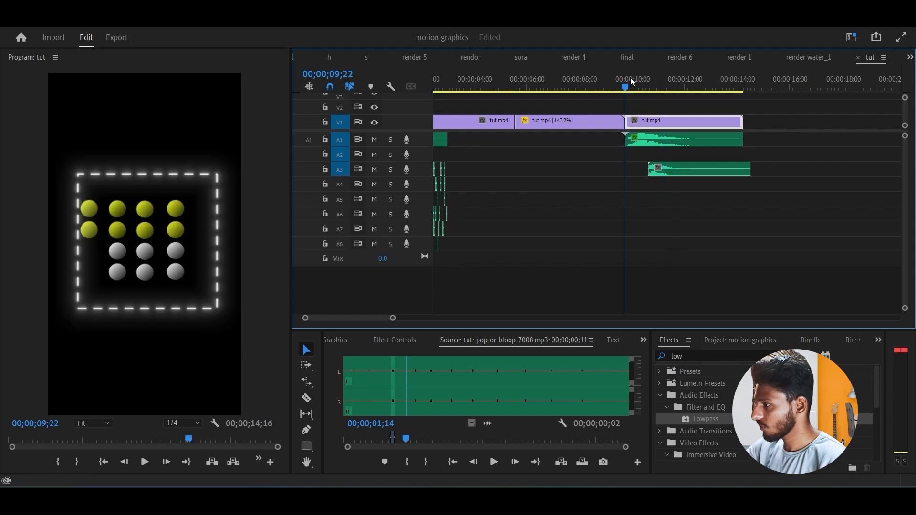
key("space")
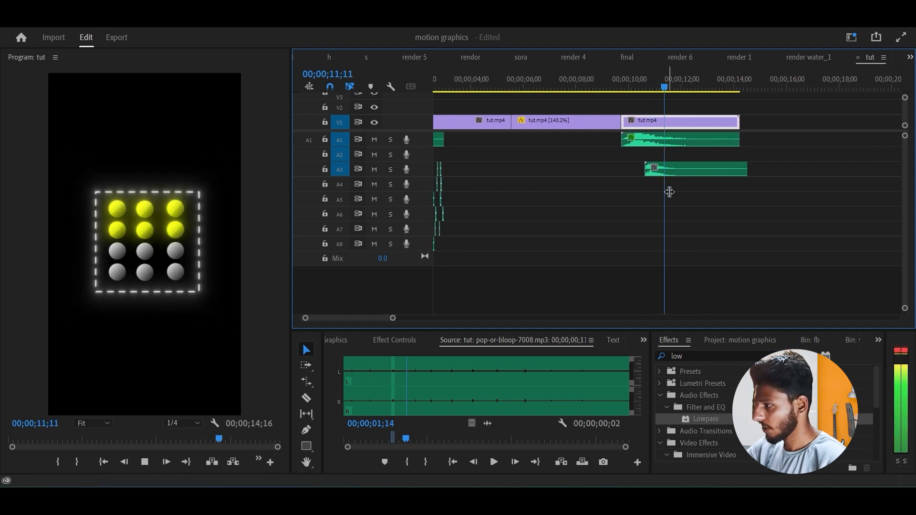
mouse_move(665, 168)
left_mouse_down()
mouse_move(690, 168)
mouse_move(673, 171)
left_mouse_up()
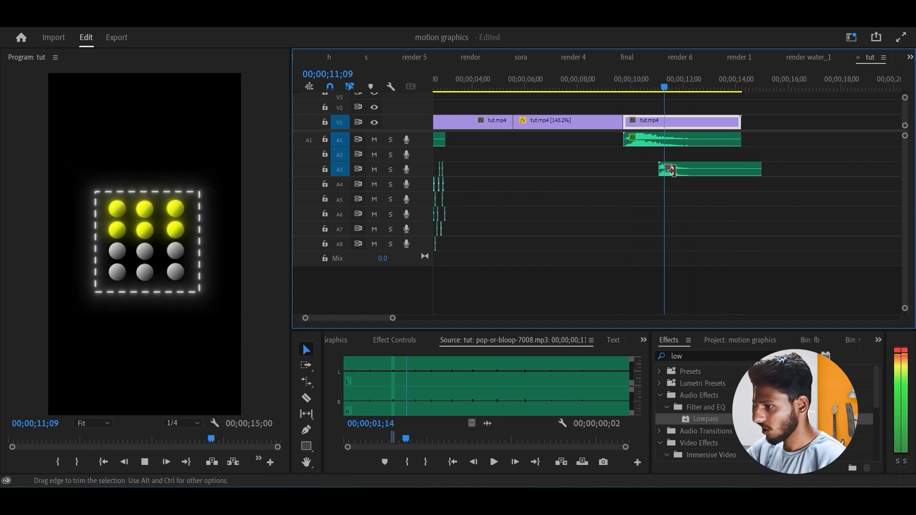
key("space")
Apply the Lowpass effect to the decide sound clip on A3 and play it back.
left_click(692, 173)
double_click(721, 421)
left_click(697, 202)
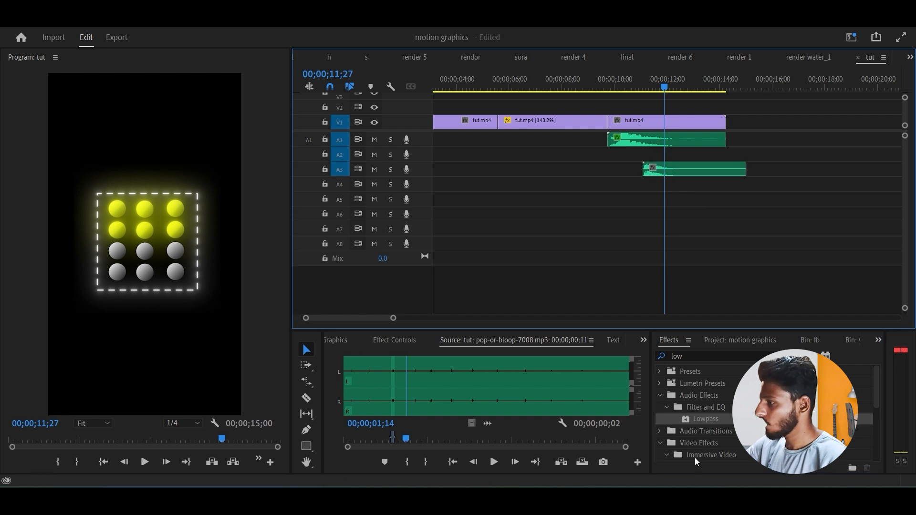
left_click_drag(699, 422, 652, 179)
left_click_drag(652, 178, 655, 171)
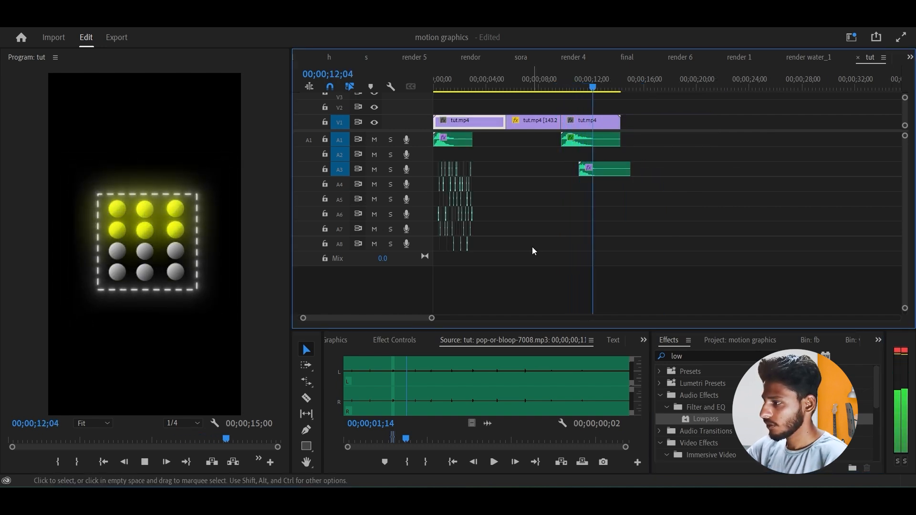
key("space")
Trim the end of the decide sound on A3 to the end of the last video clip and play from the start.
left_click_drag(599, 88, 621, 89)
left_click_drag(630, 169, 621, 170)
key("Home")
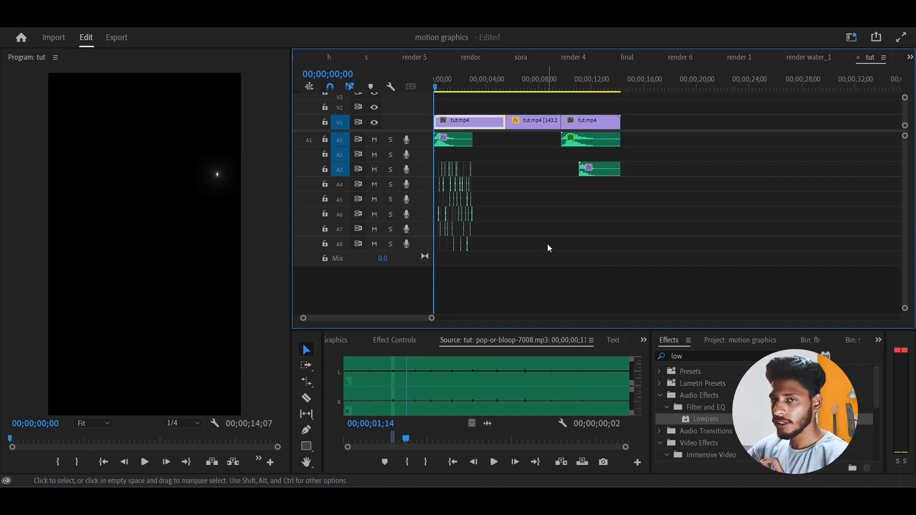
key("space")
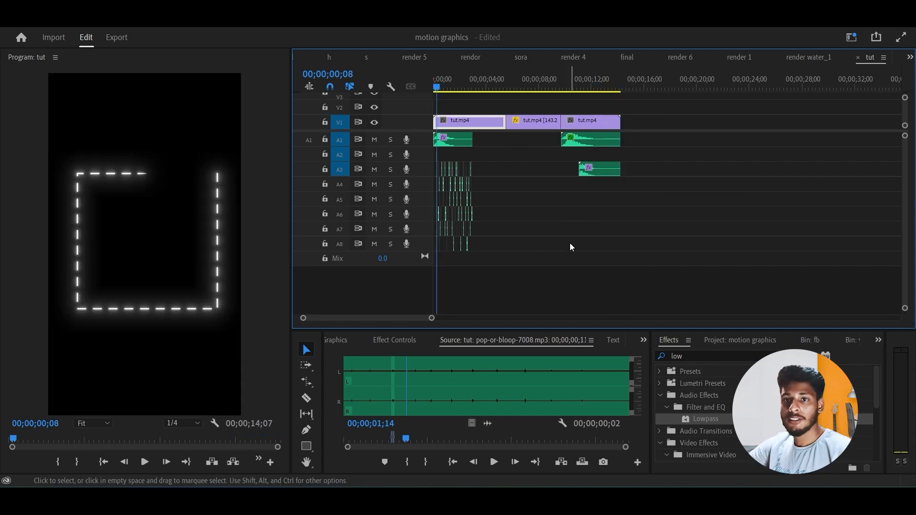
Open the export settings for the tut sequence and scrub the preview from the start to 00;00;12;10.
left_click(110, 42)
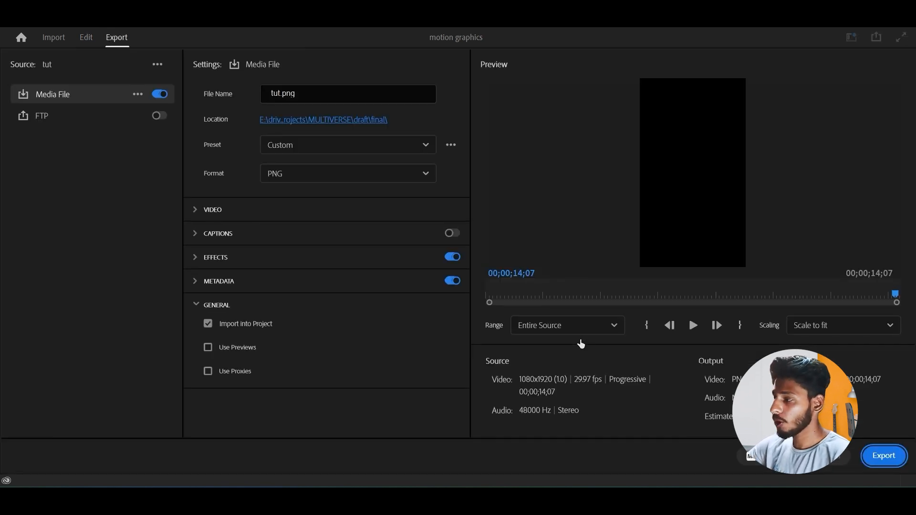
left_click_drag(556, 289, 472, 298)
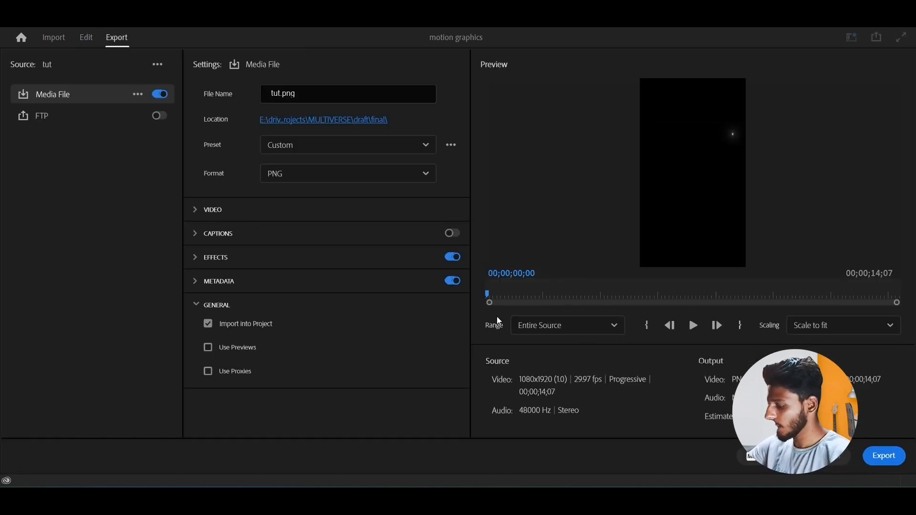
left_click_drag(543, 299, 841, 294)
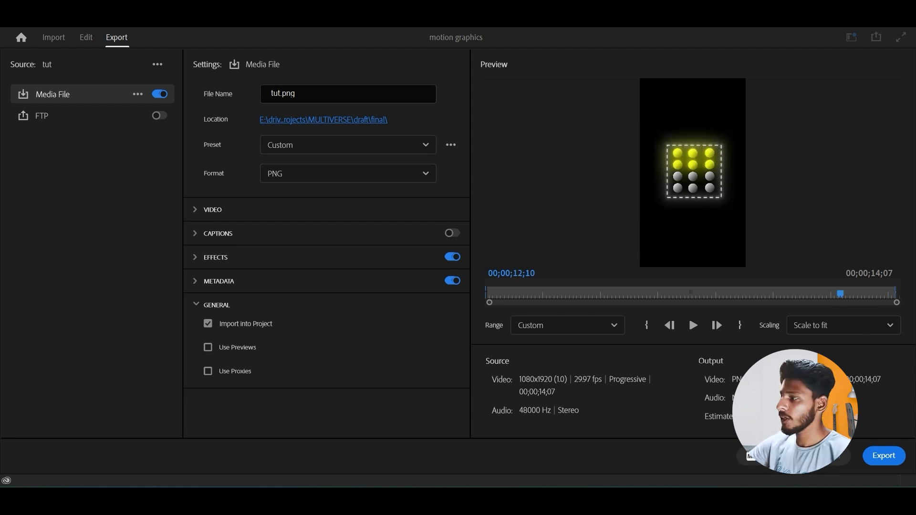